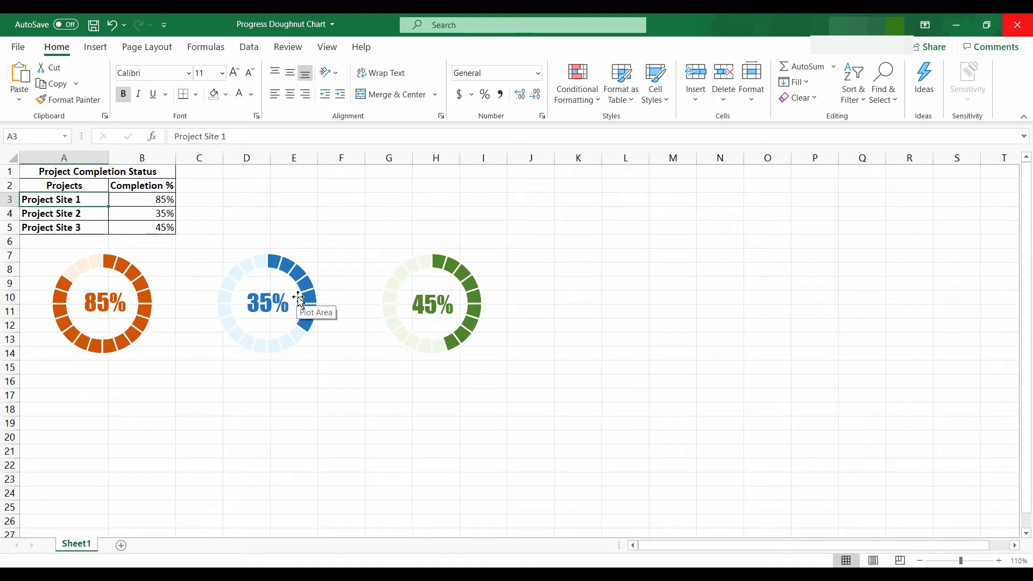
- Set the completion percentage of Project Site 1 in cell B3 to 75%
key(Right)
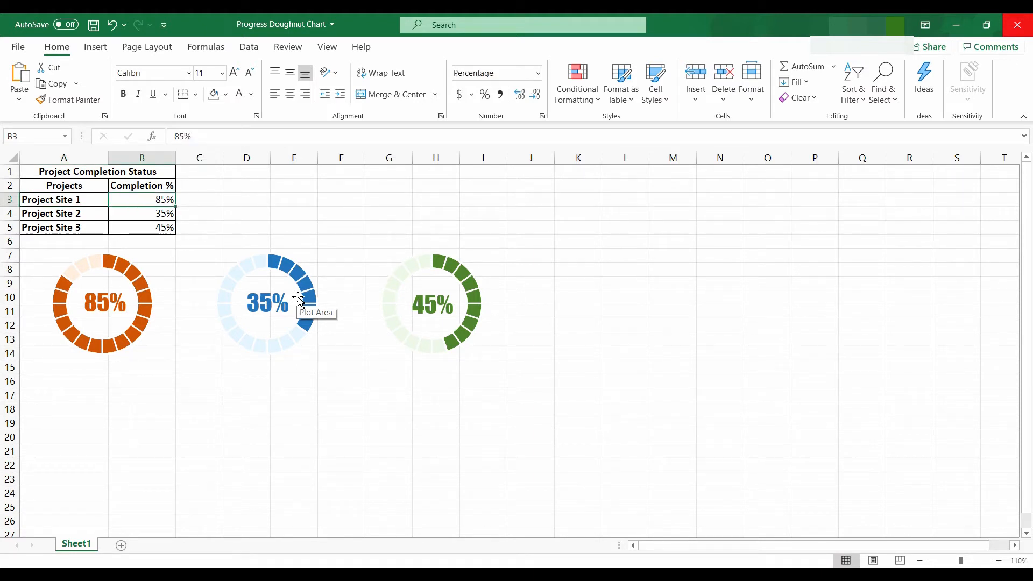
key(Down)
key(Left)
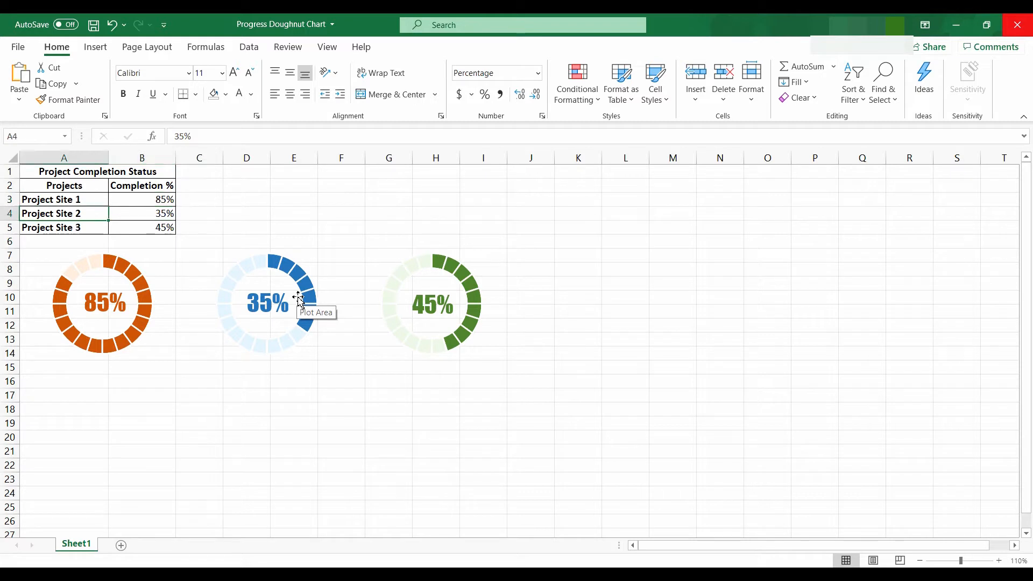
key(Right)
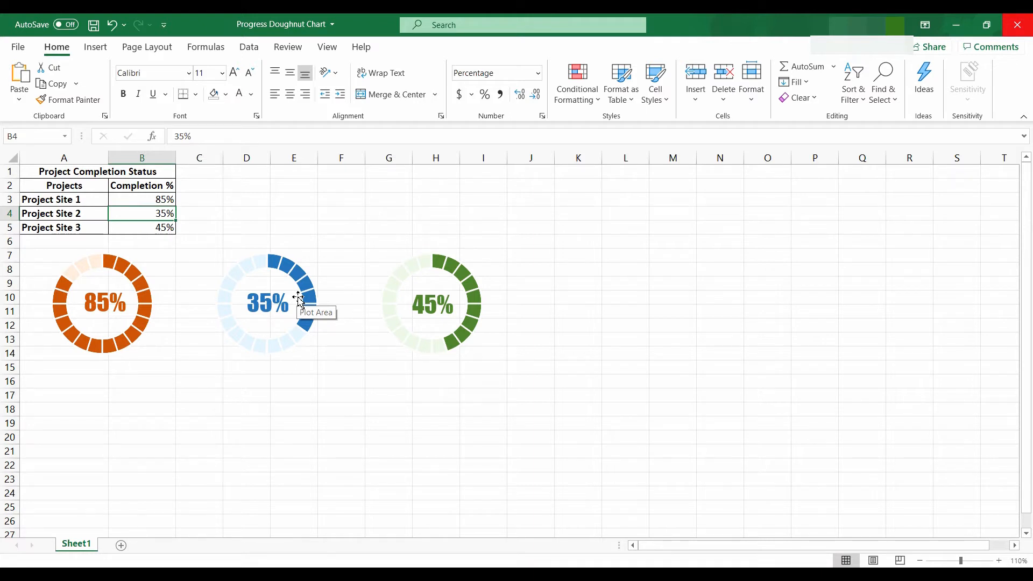
key(Up)
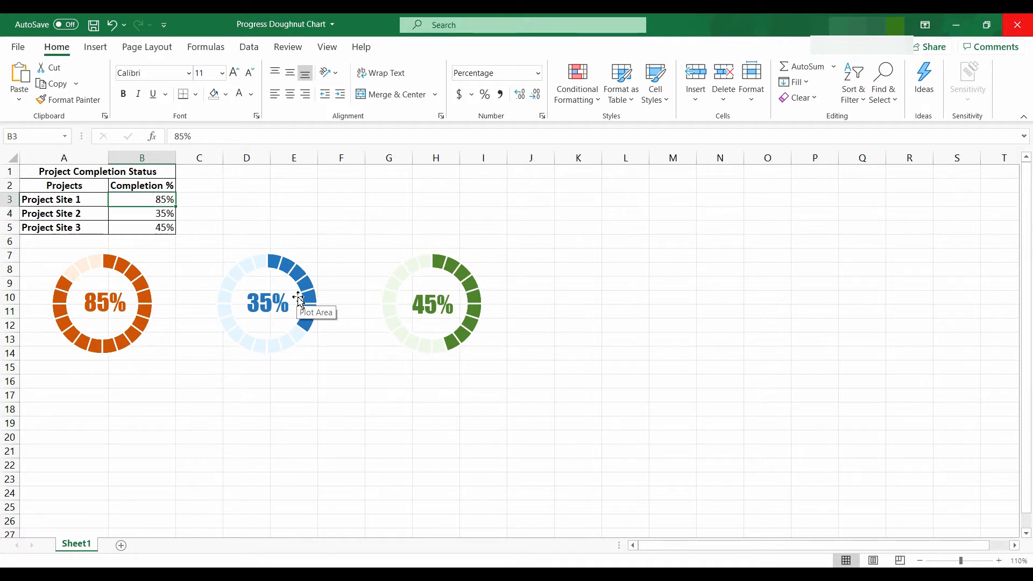
text(75)
key(Return)
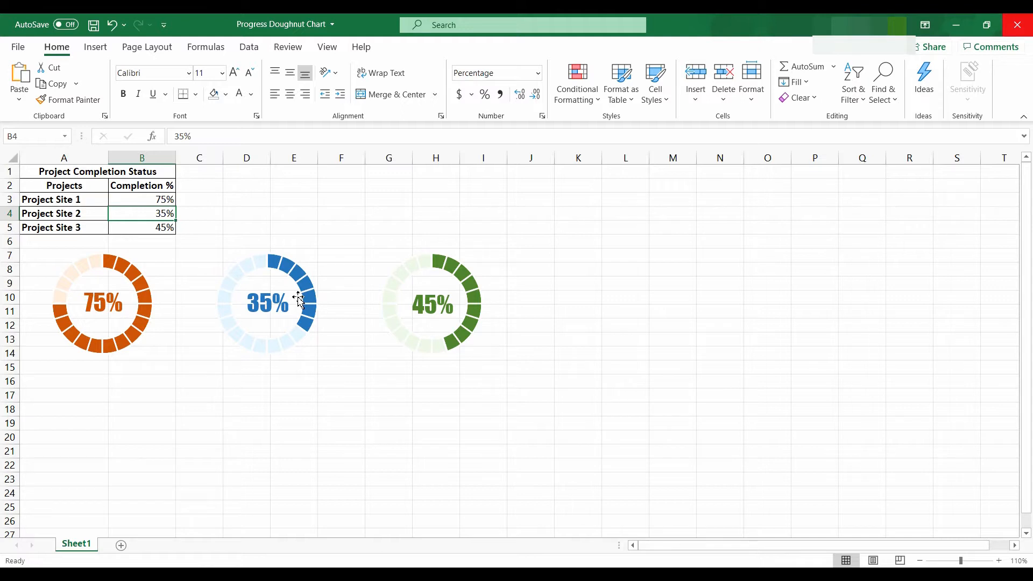
- Set the completion percentage of Project Site 2 in cell B4 to 50%
key(Left)
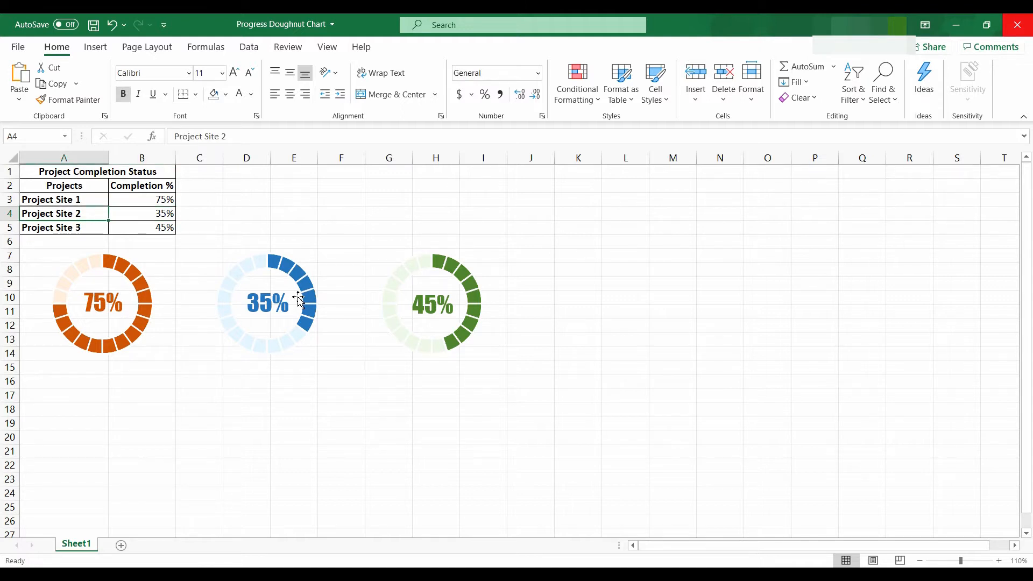
key(Right)
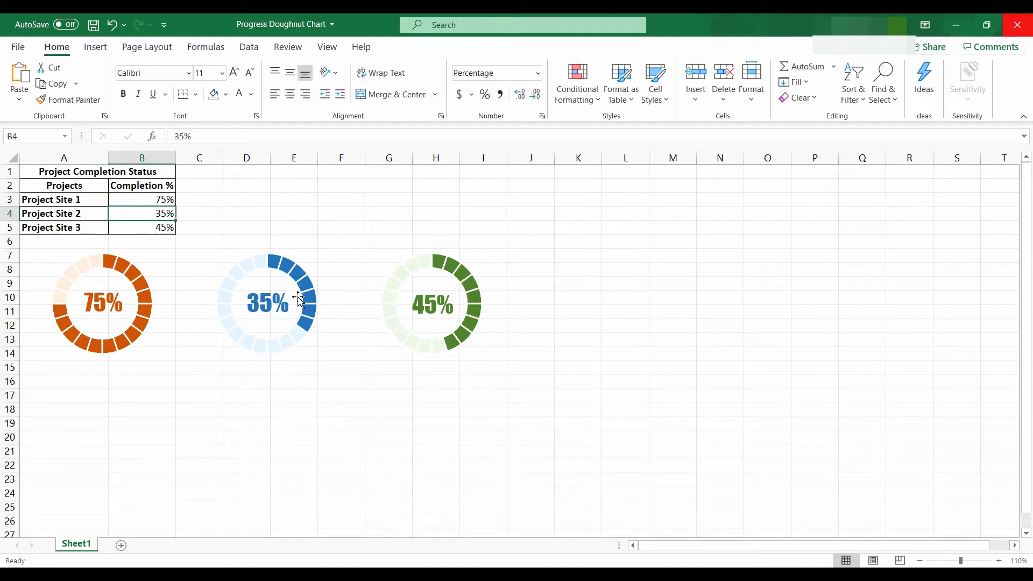
text(50)
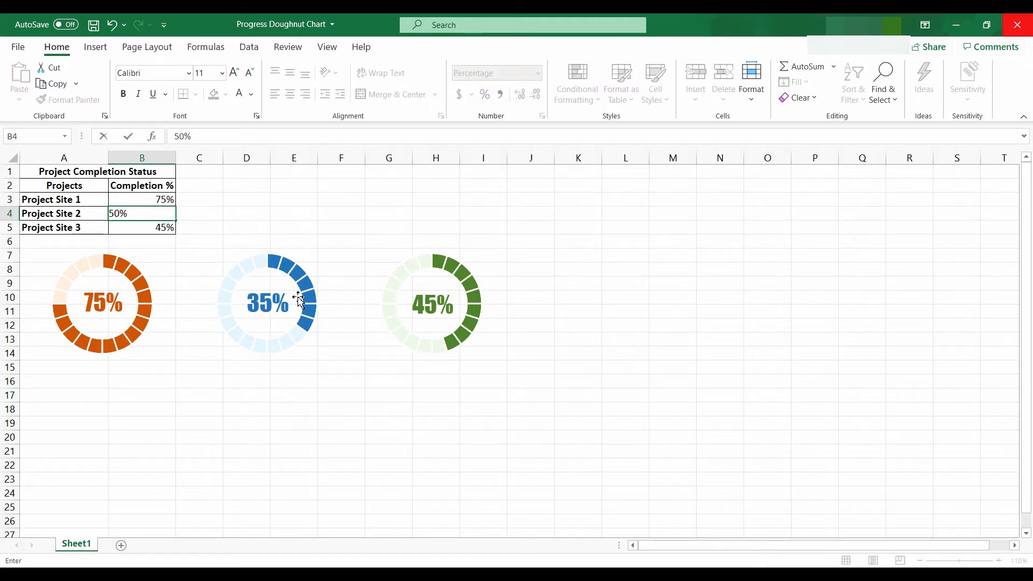
key(Return)
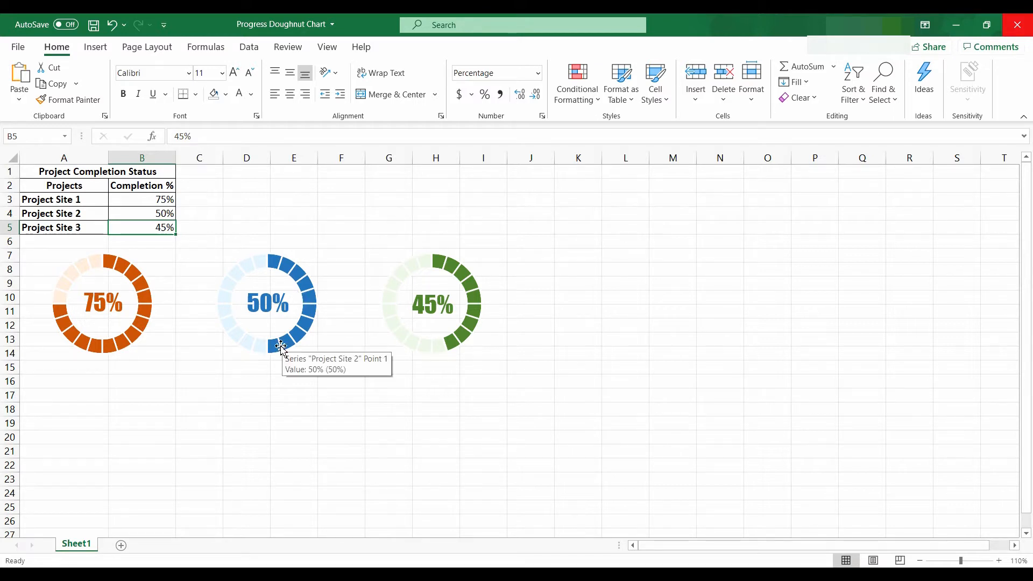
- Copy the Project Completion Status table from Sheet1 to cell A1 of a new worksheet and widen columns A and B to fit
click(120, 545)
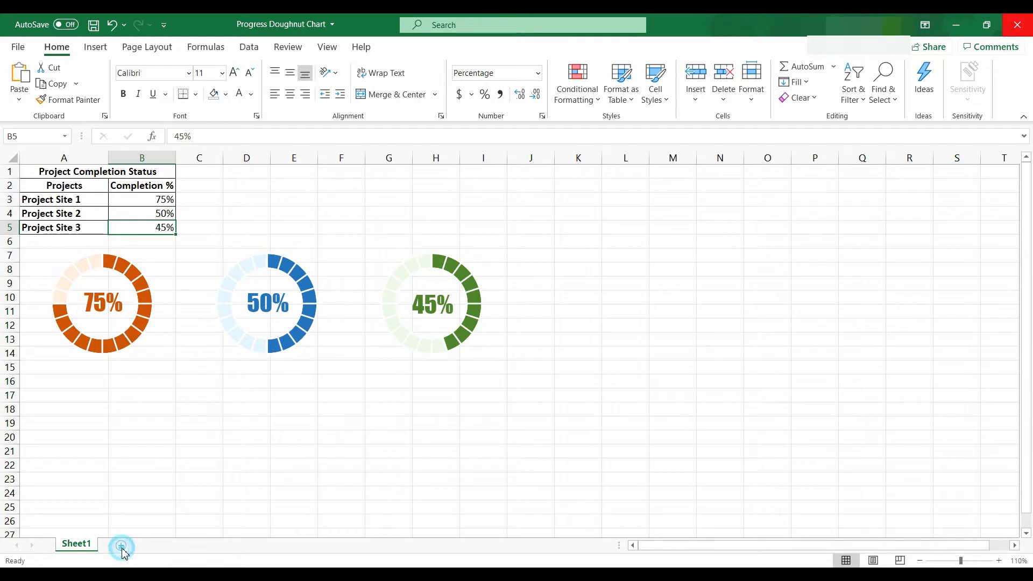
click(85, 549)
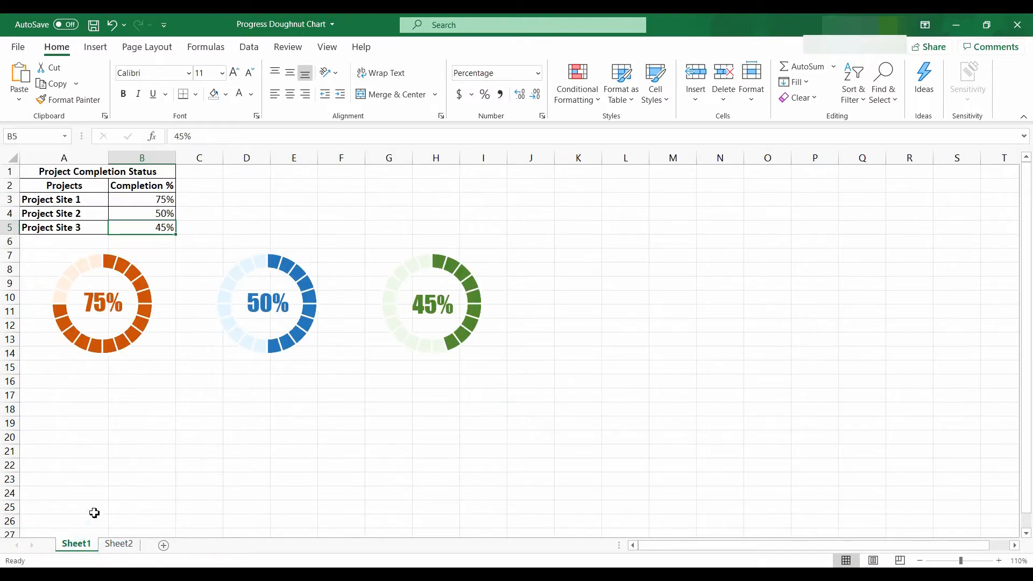
click(44, 171)
drag(51, 176, 131, 228)
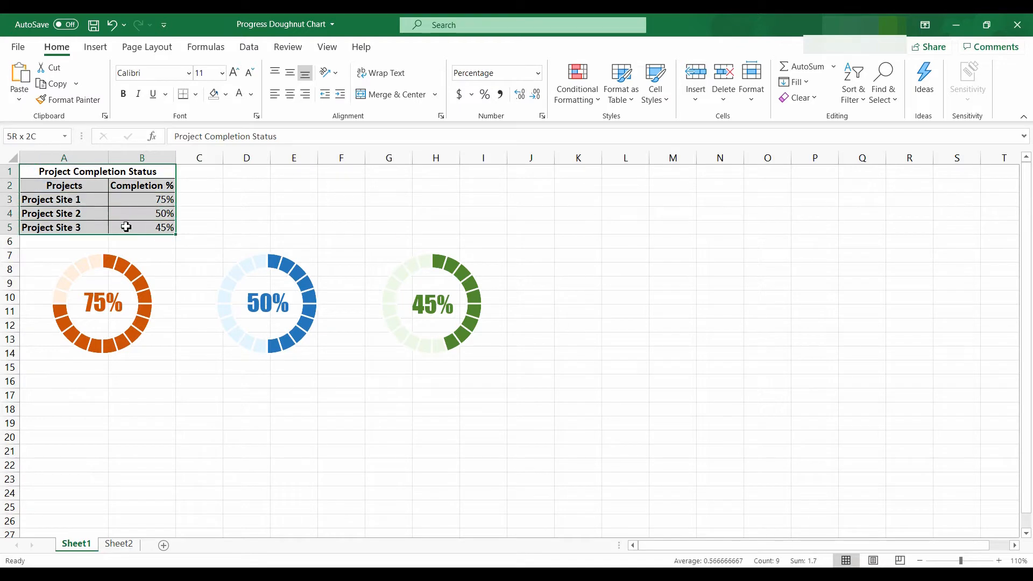
key(ctrl+c)
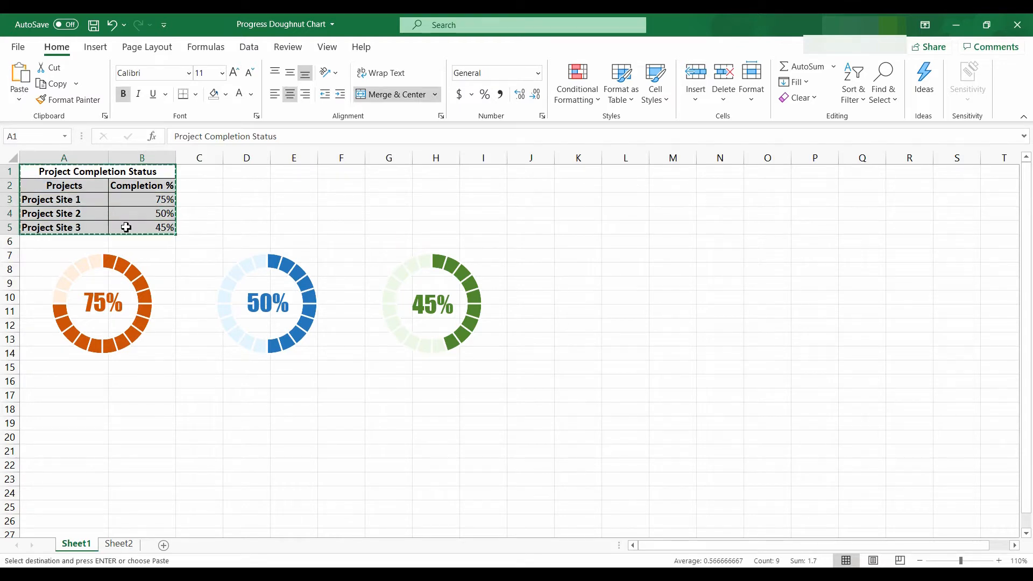
click(116, 544)
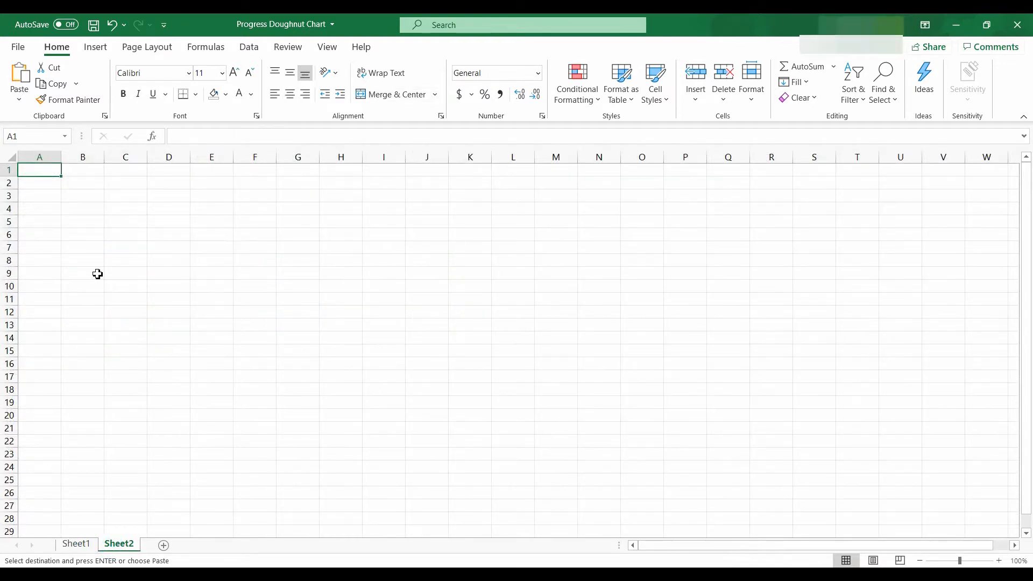
key(Return)
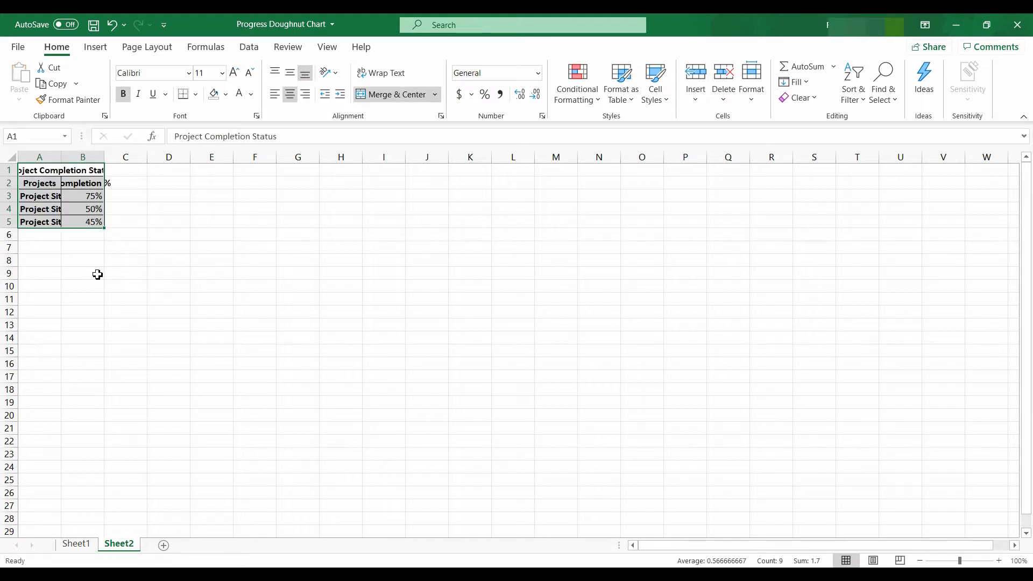
drag(61, 157, 171, 162)
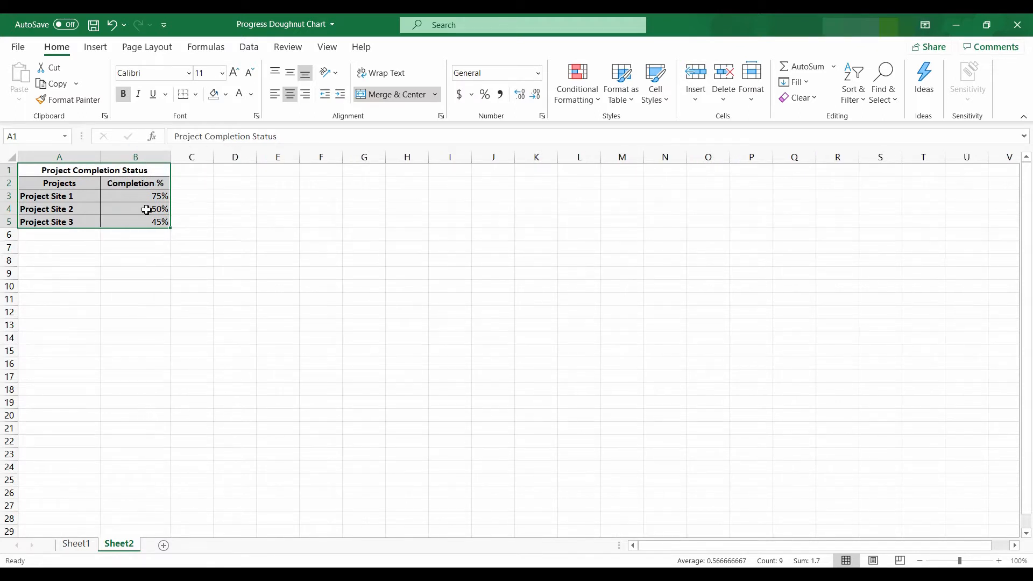
click(163, 252)
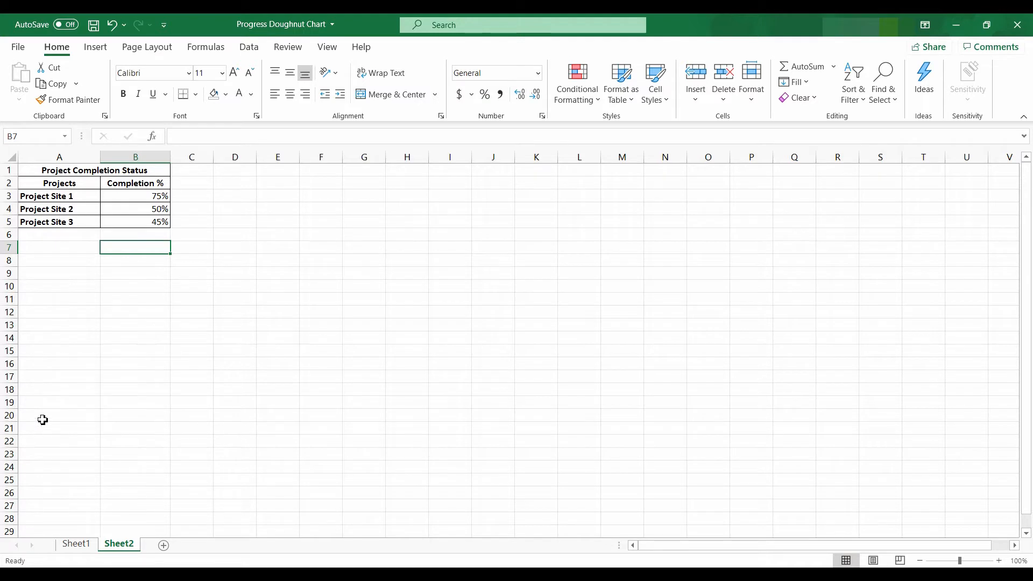
click(77, 545)
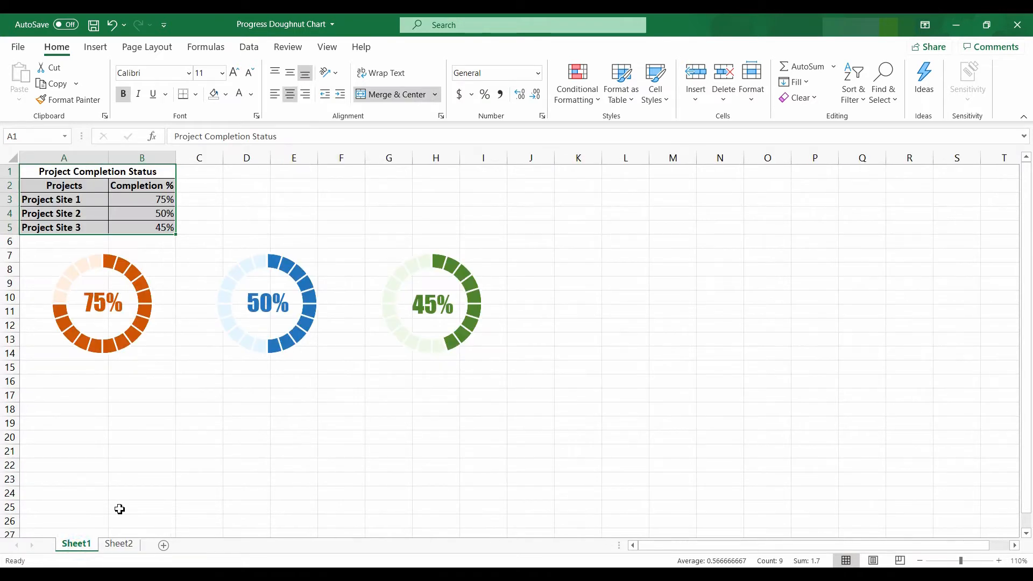
click(121, 507)
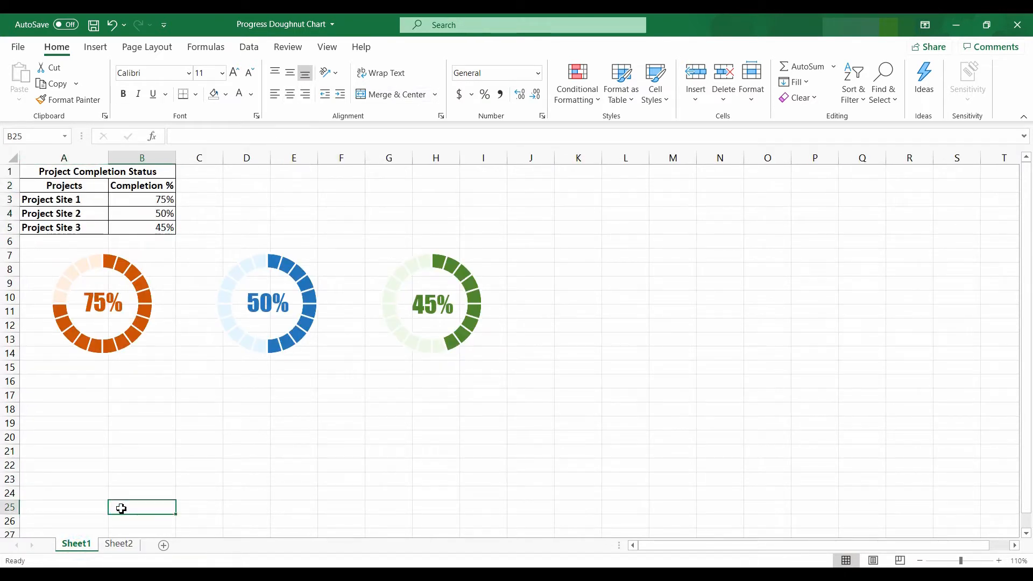
click(120, 544)
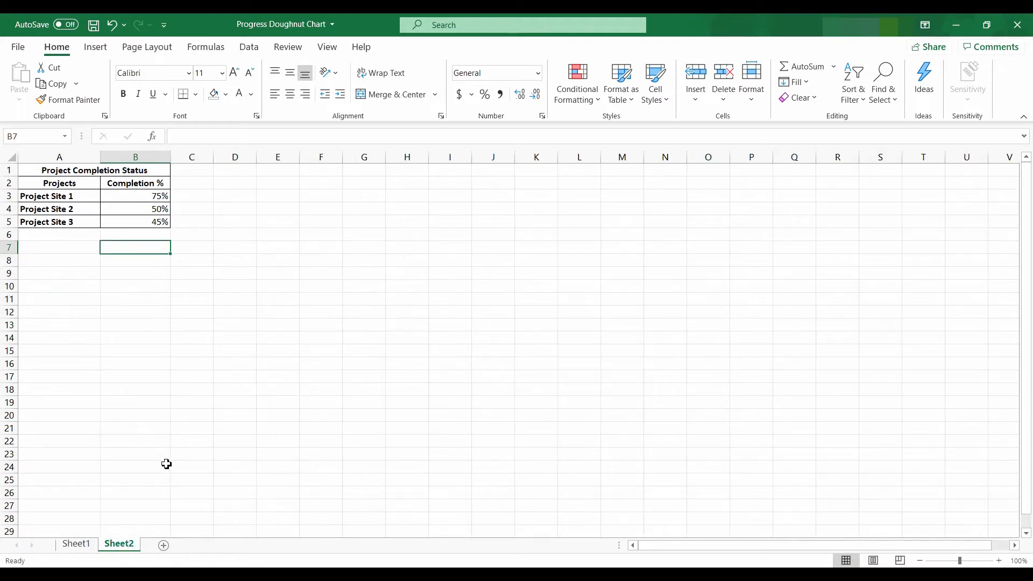
- Enter the formula =1-B3 in C3 of Sheet2 for the remaining percentage and fill it down to C5
drag(201, 196, 200, 220)
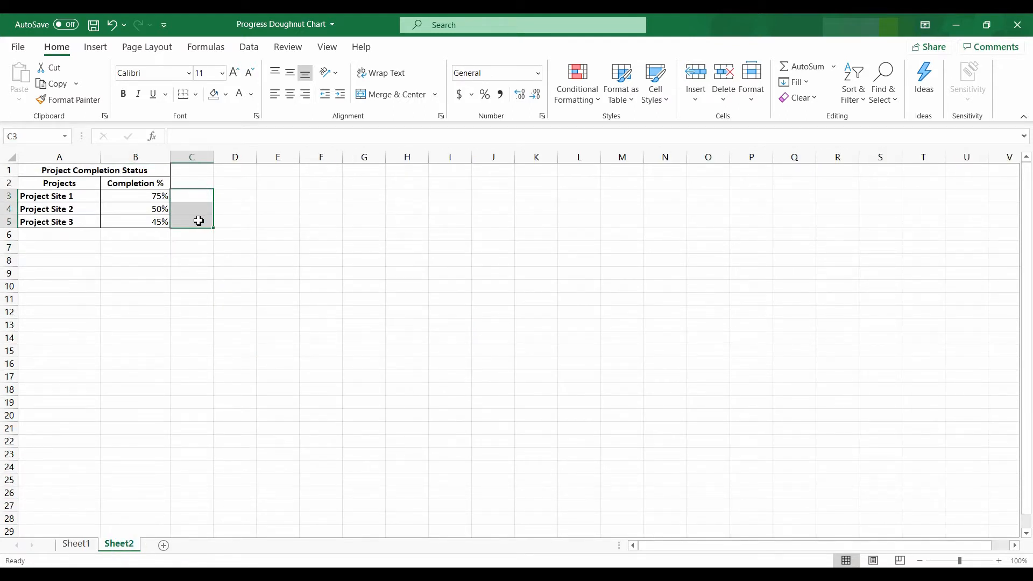
click(183, 252)
click(194, 199)
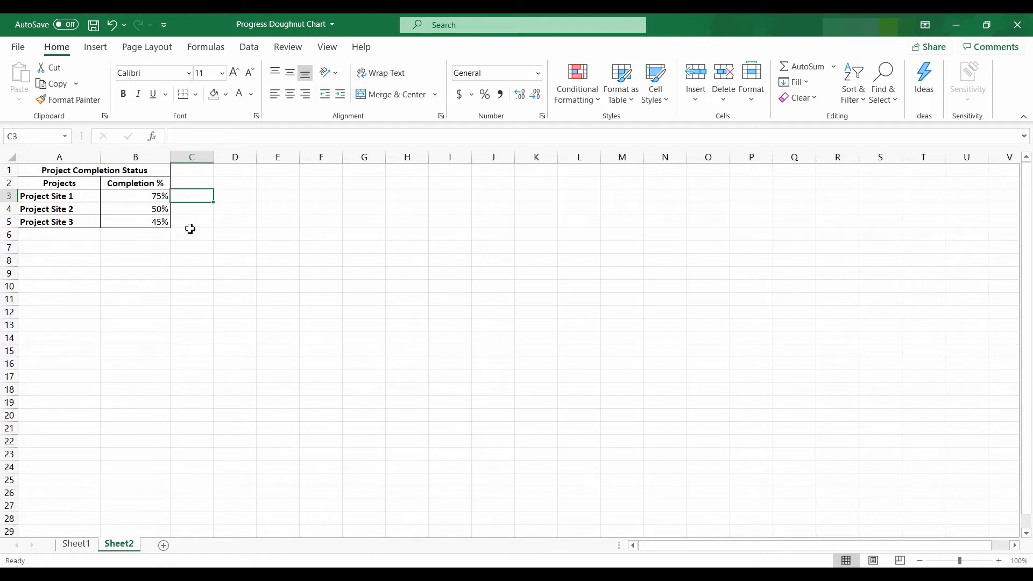
text(=)
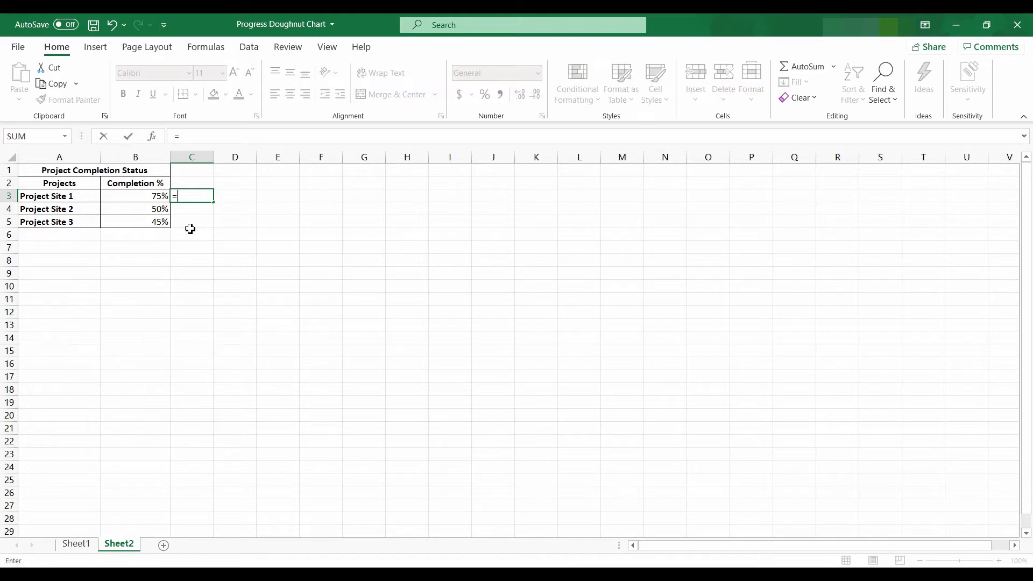
text(1-)
key(Left)
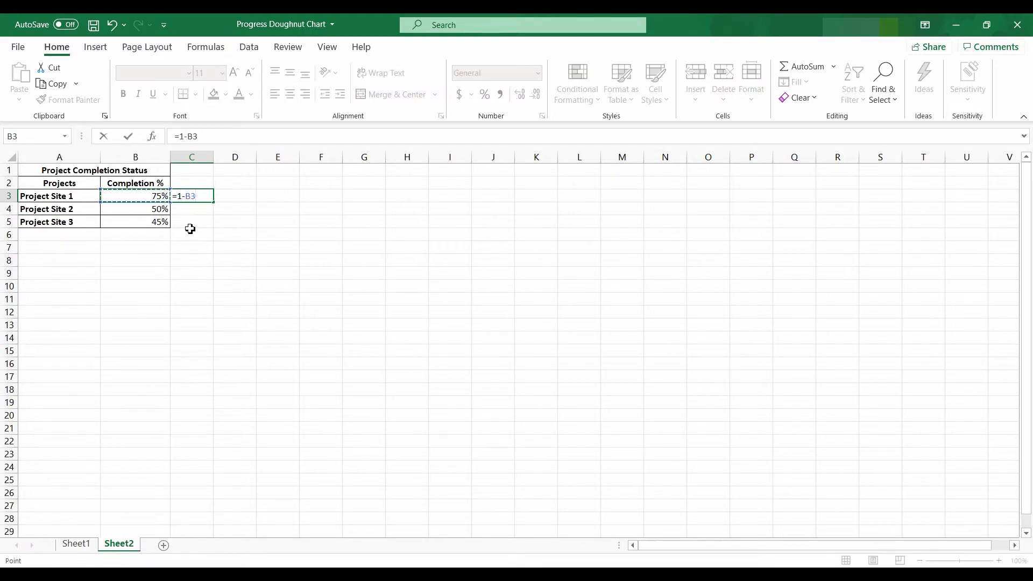
key(Return)
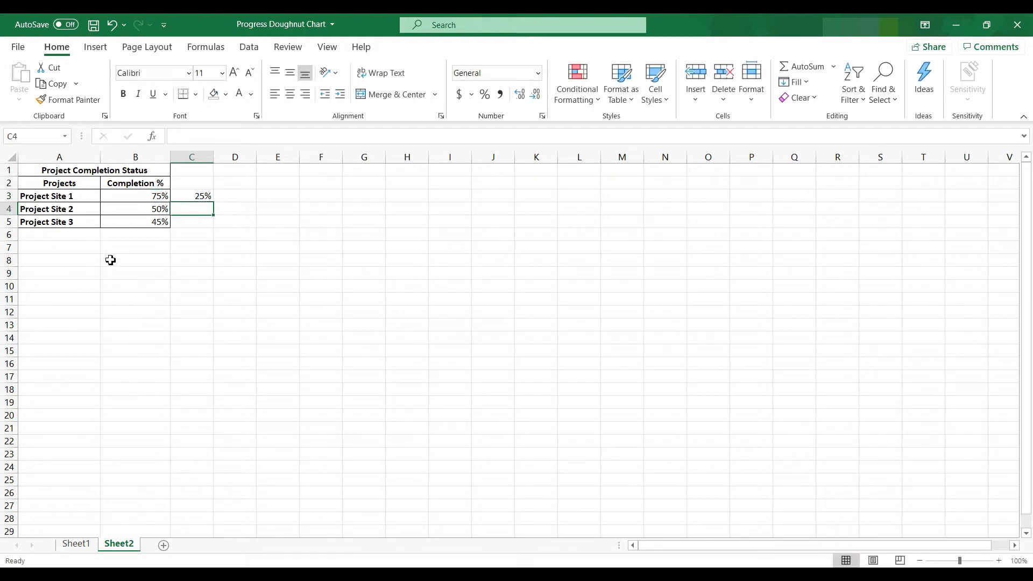
click(188, 198)
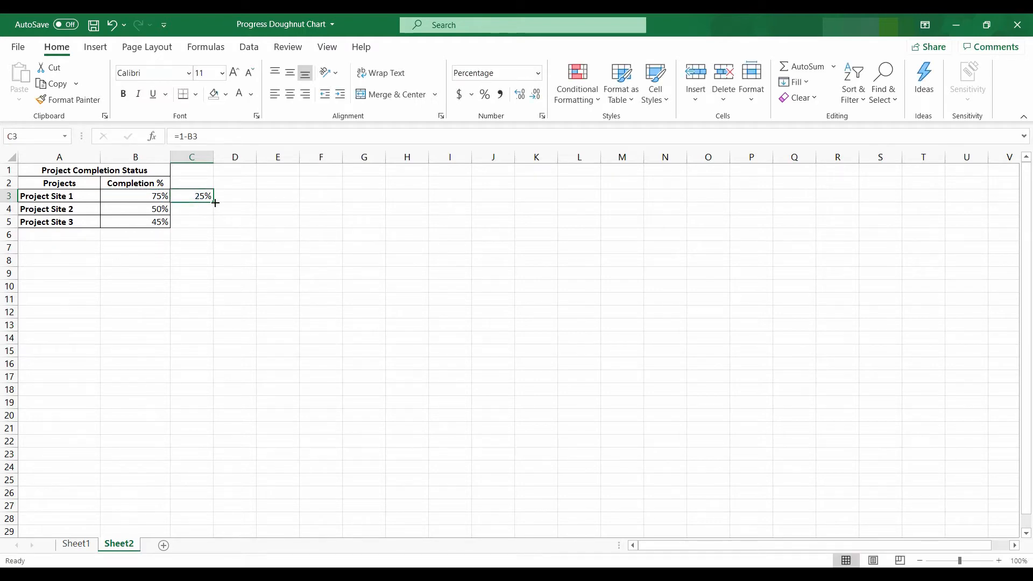
drag(215, 203, 214, 228)
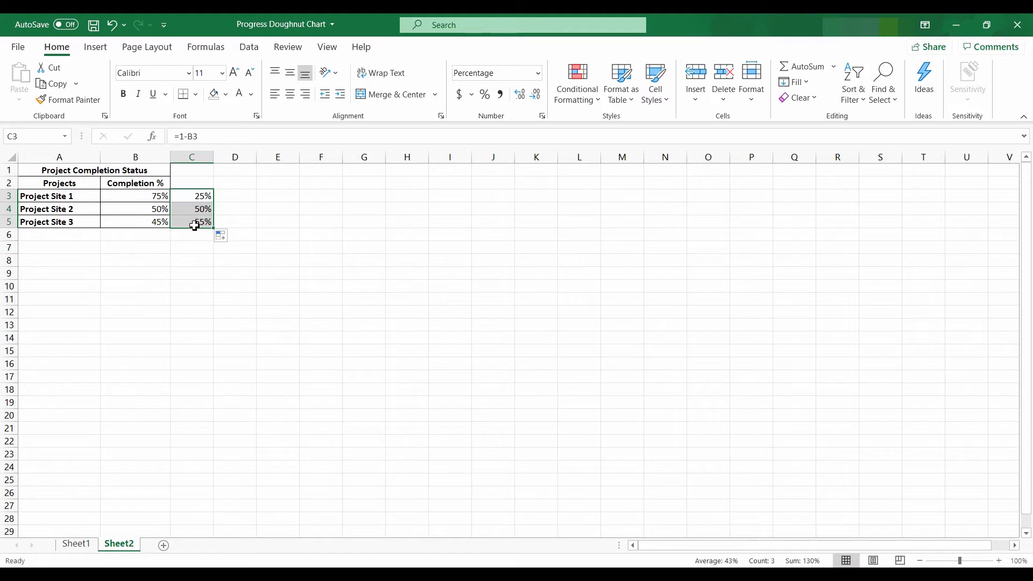
- Check the remaining-percentage formulas in C3:C5 and examine the Project Site 1 doughnut chart on Sheet1
click(196, 211)
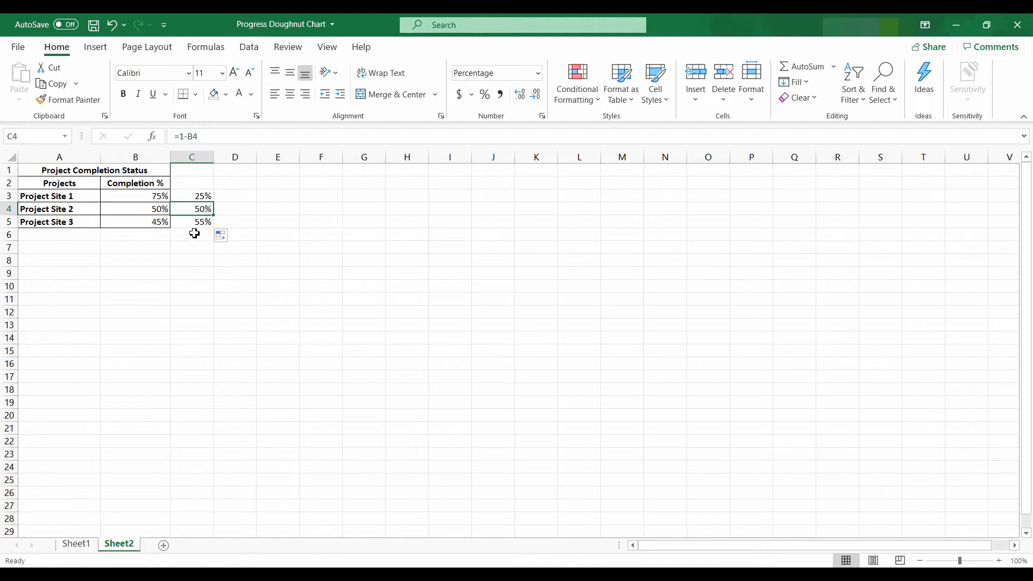
key(Up)
key(shift+Down)
key(shift+Down)
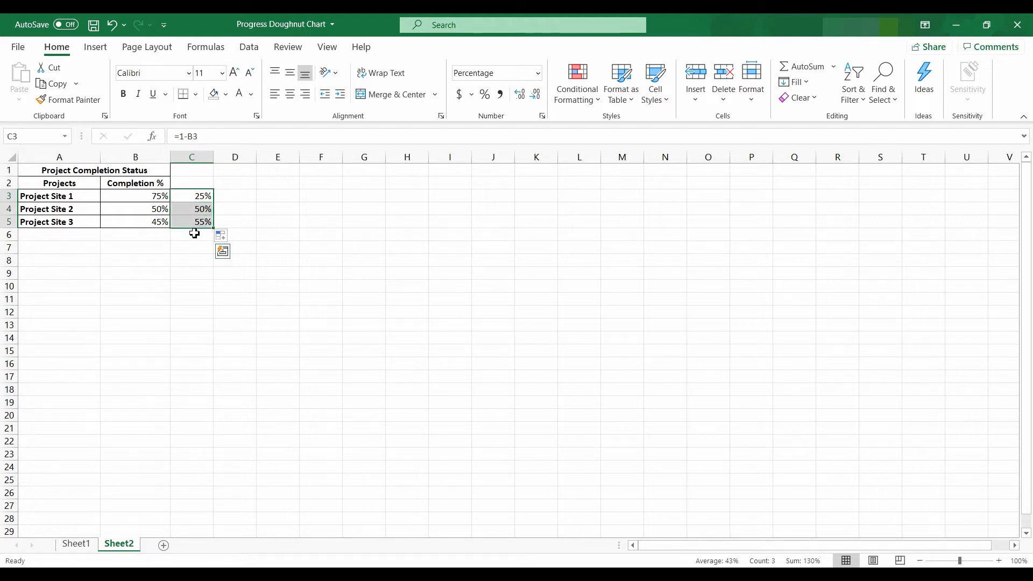
click(76, 544)
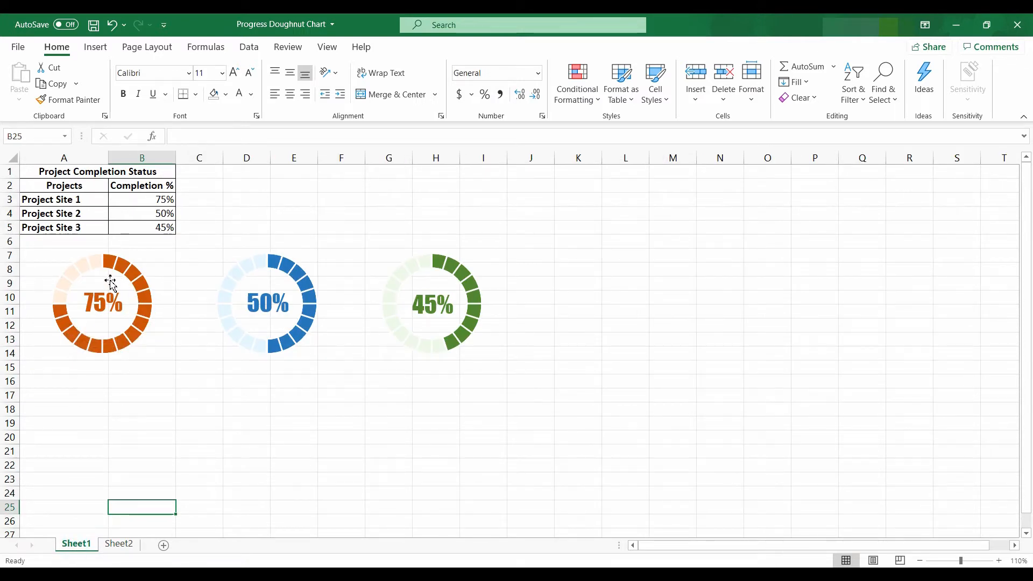
mouse_move(138, 339)
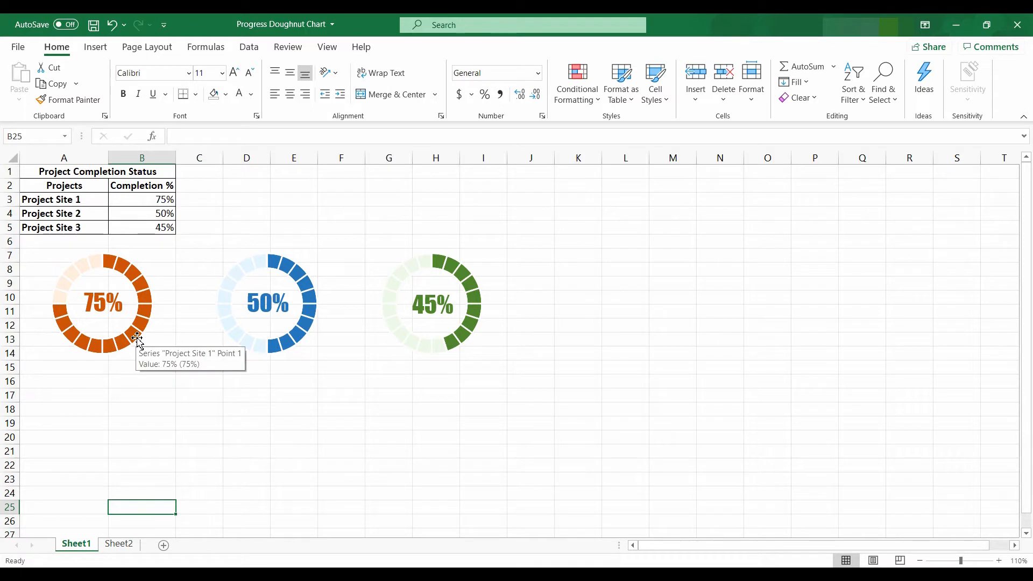
- Insert an empty doughnut chart on Sheet2 from a blank cell and move it closer to the project table
click(128, 545)
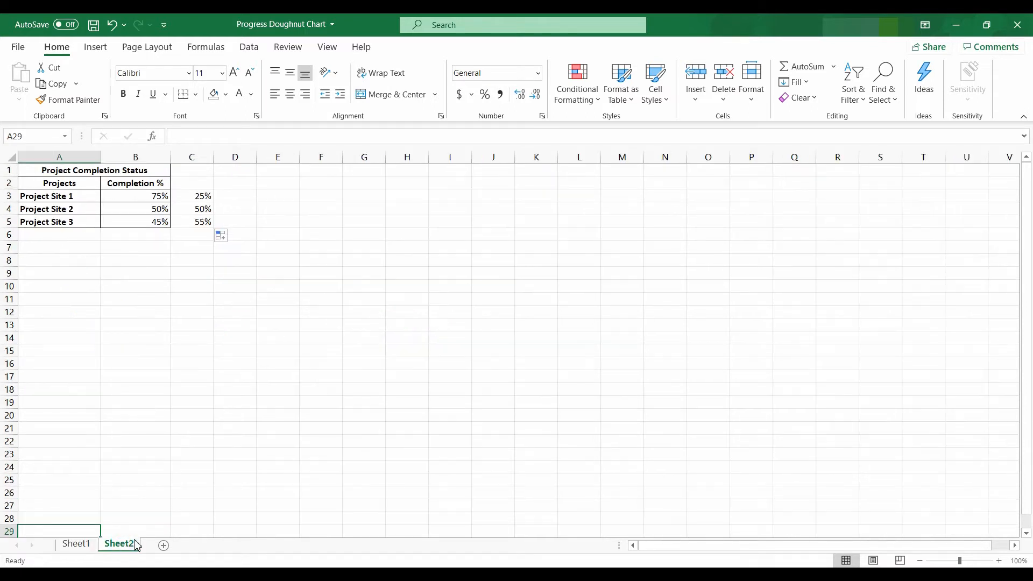
click(177, 260)
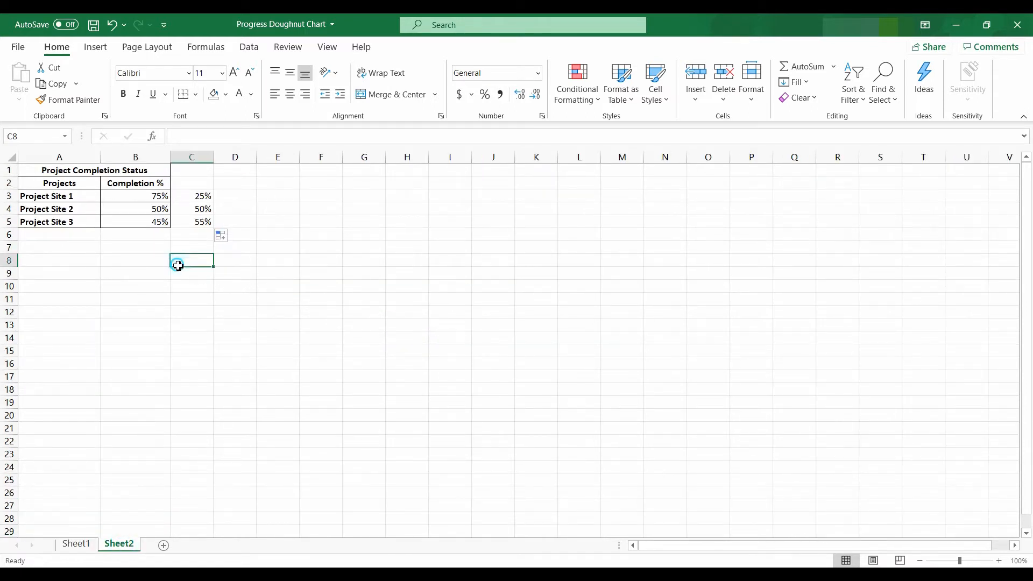
click(147, 260)
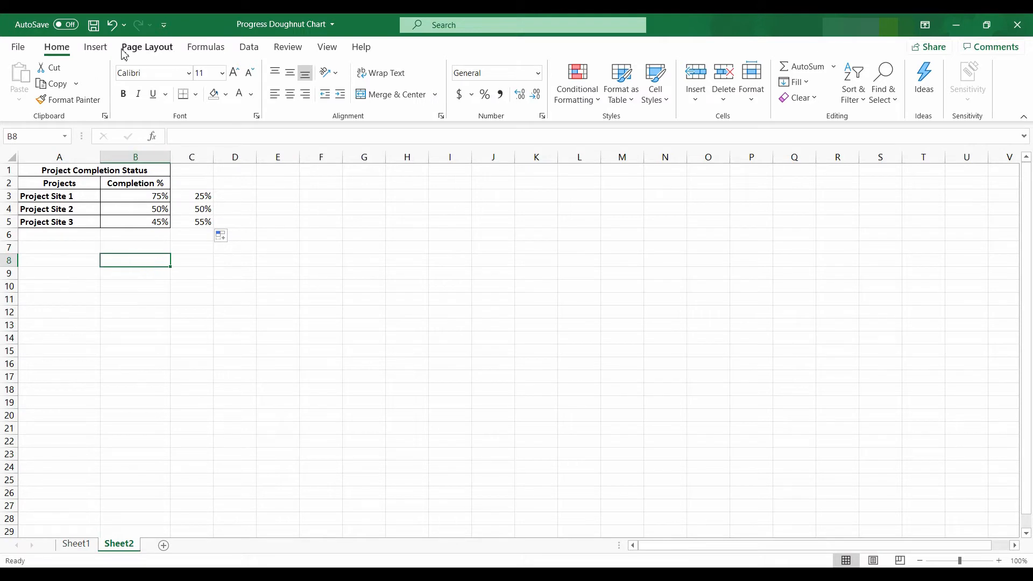
click(96, 46)
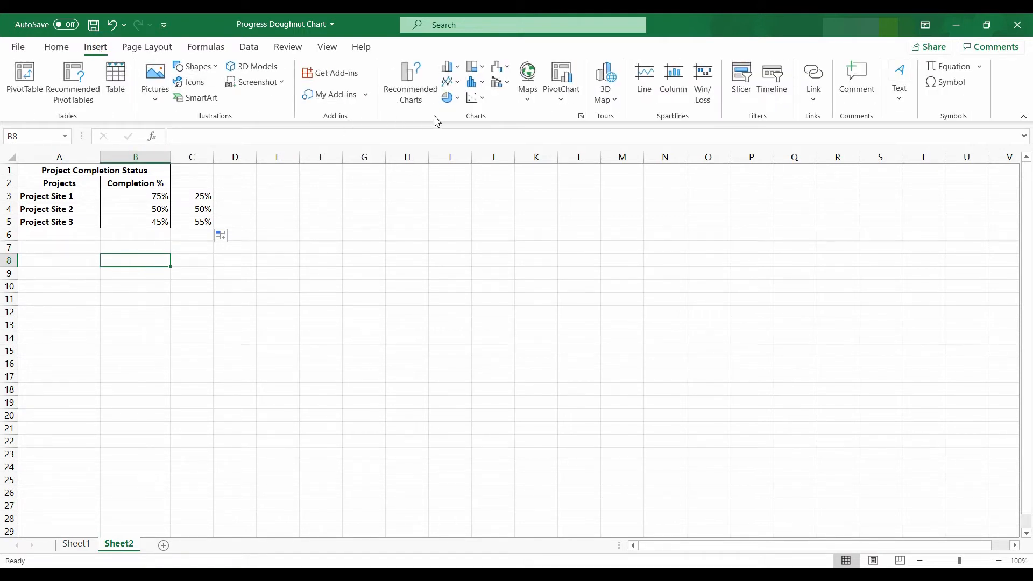
click(458, 100)
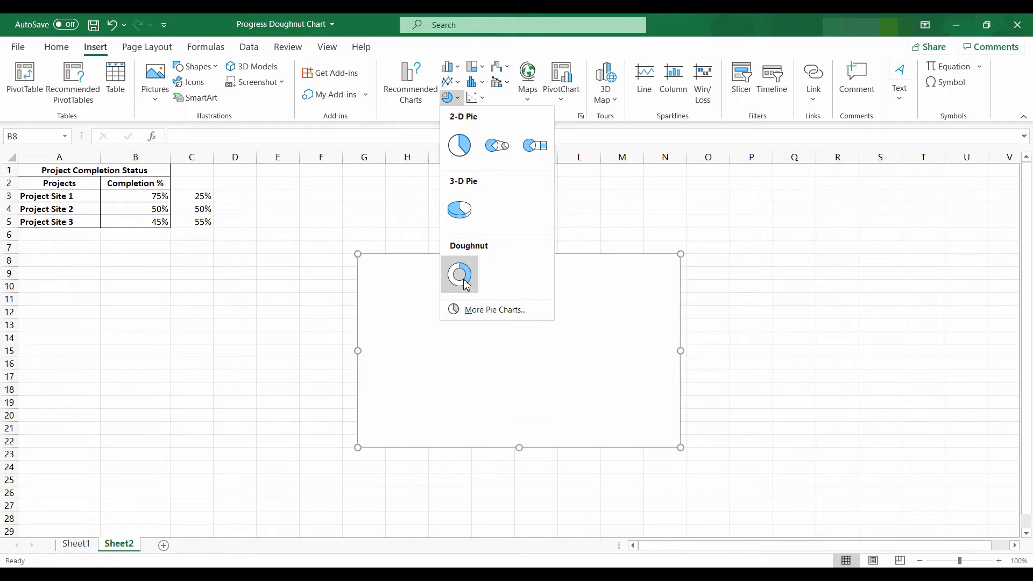
click(466, 285)
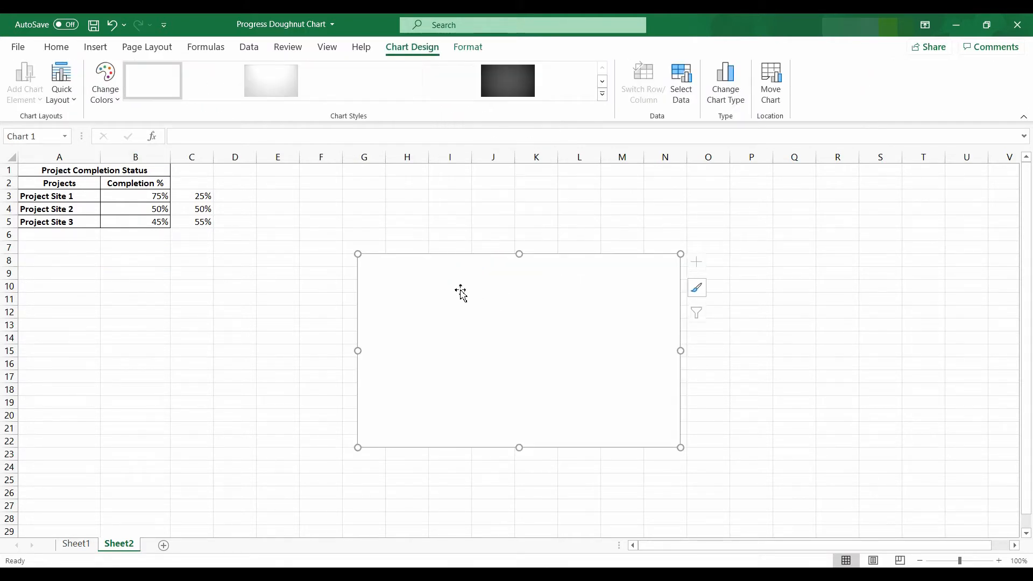
drag(450, 253, 268, 250)
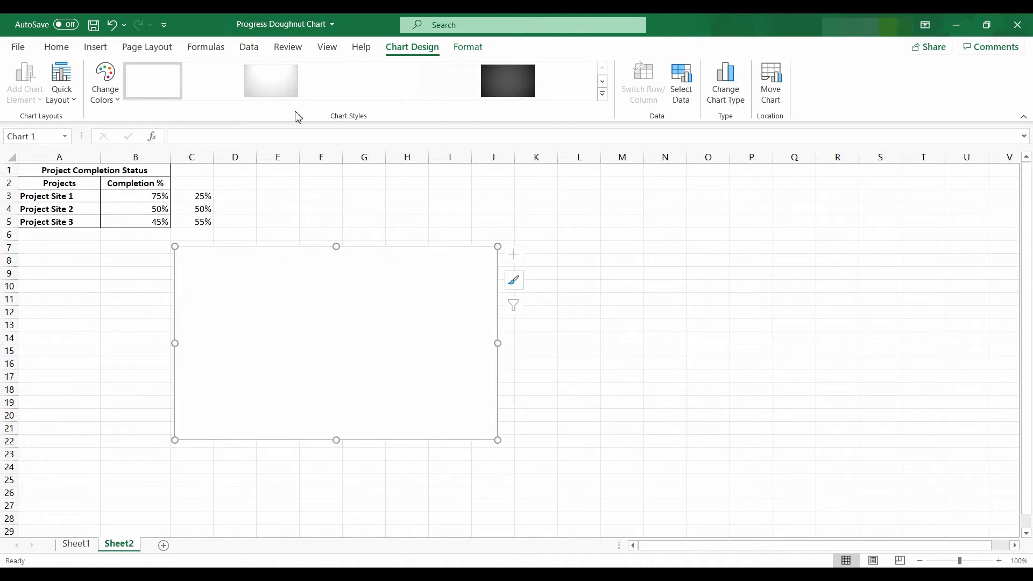
- Resize the blank chart to 2" high by 2" wide and place it just below the table, around columns B to D
click(464, 49)
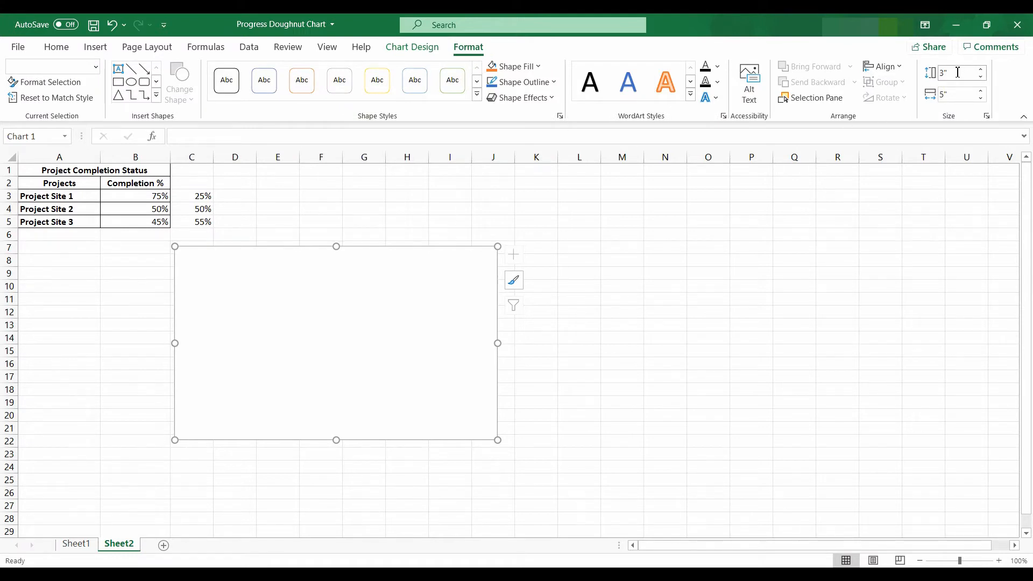
click(947, 70)
text(2)
key(Tab)
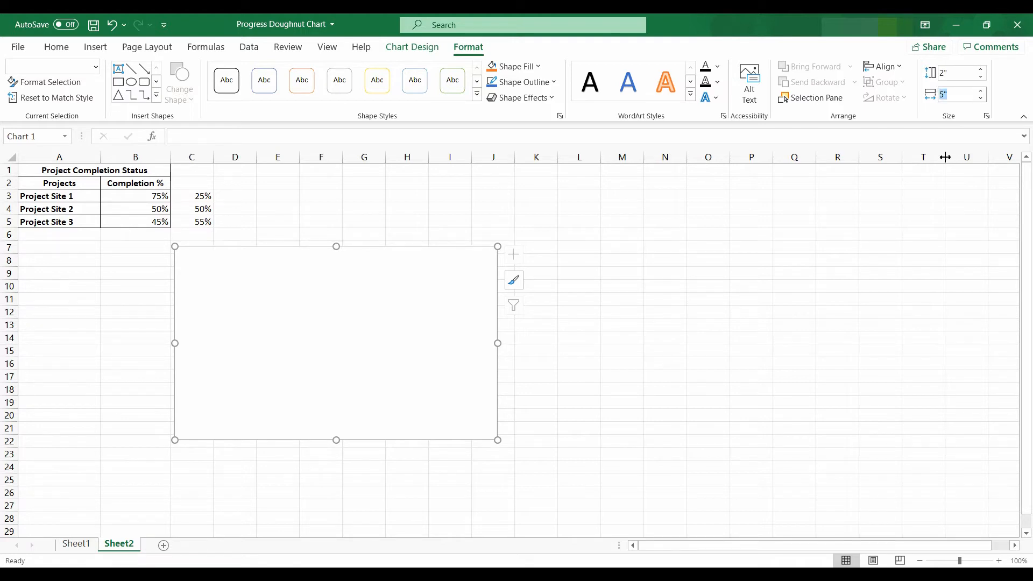
text(2)
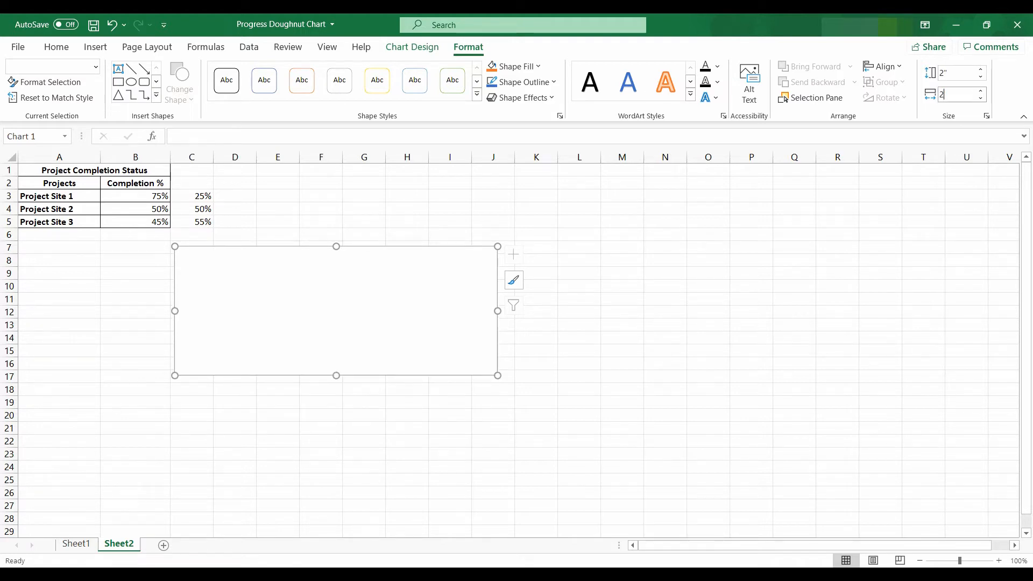
key(Return)
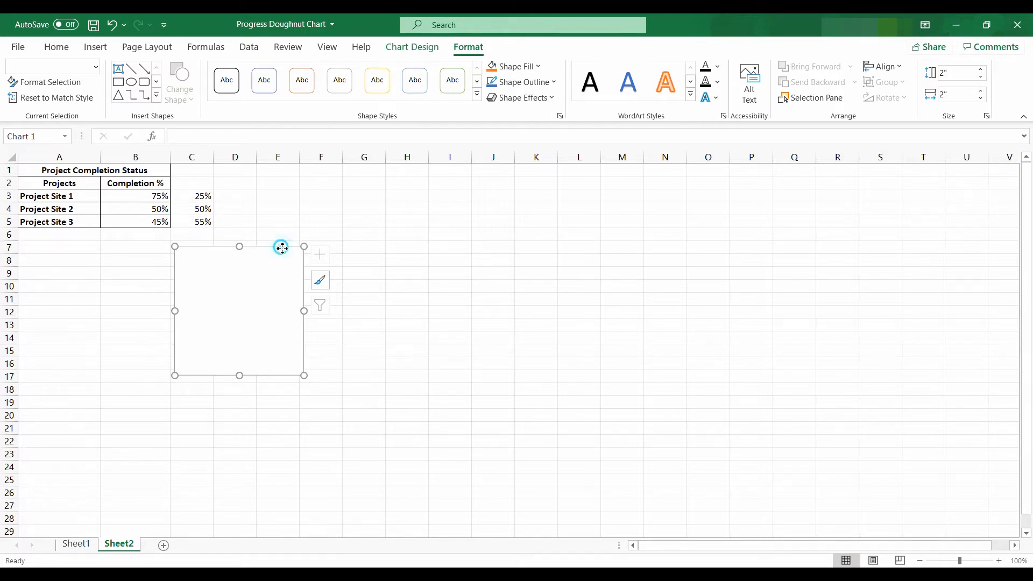
drag(284, 252, 212, 274)
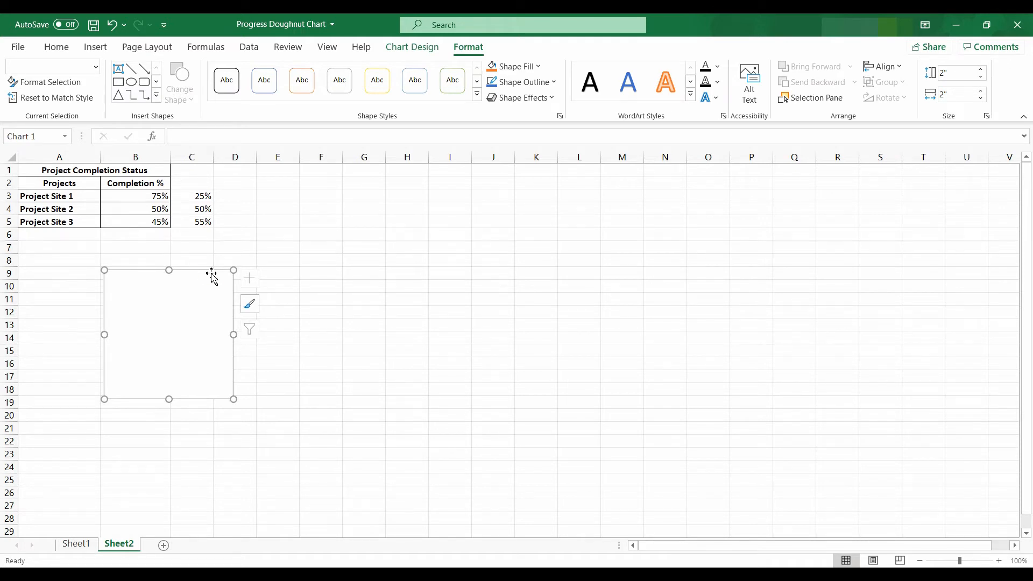
- Add an unnamed data series to the chart with twenty values of 1, separated by commas, as its series values
right_click(212, 275)
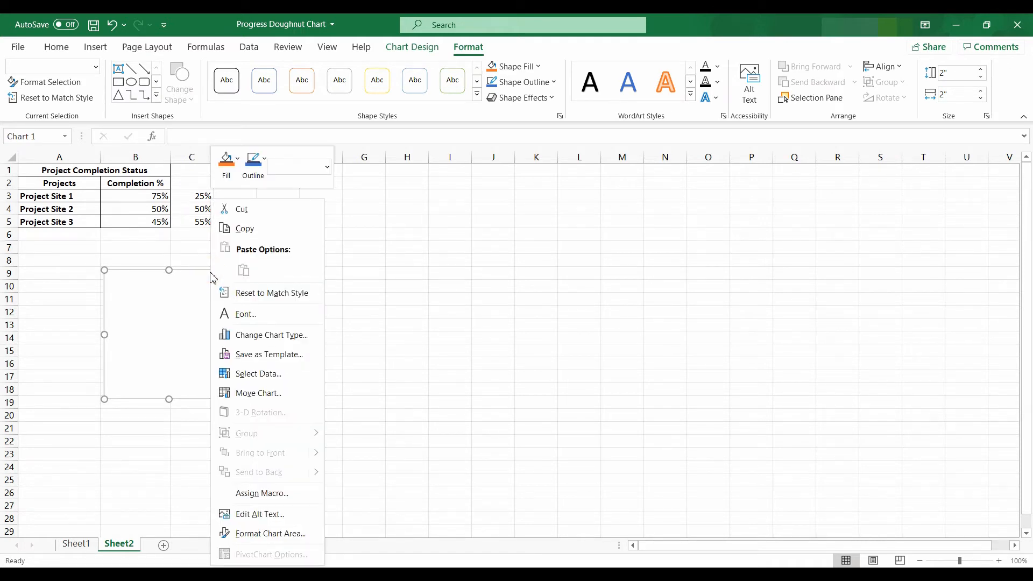
click(269, 374)
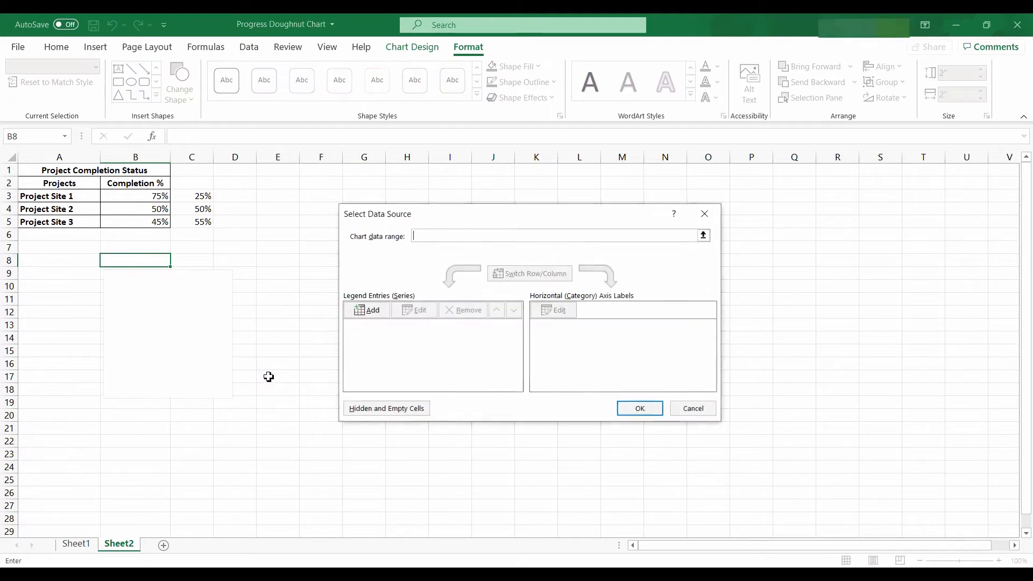
click(373, 311)
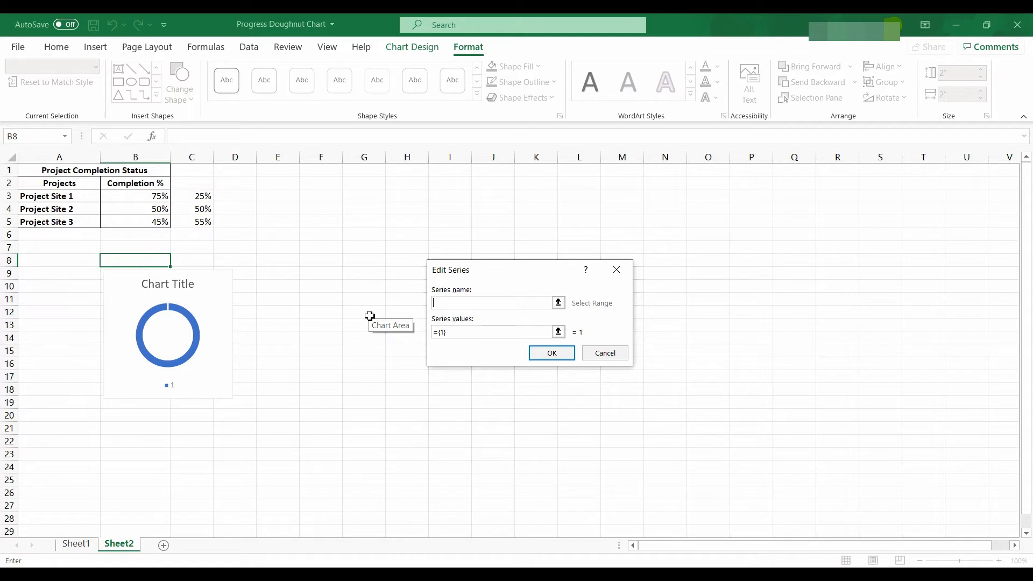
click(444, 332)
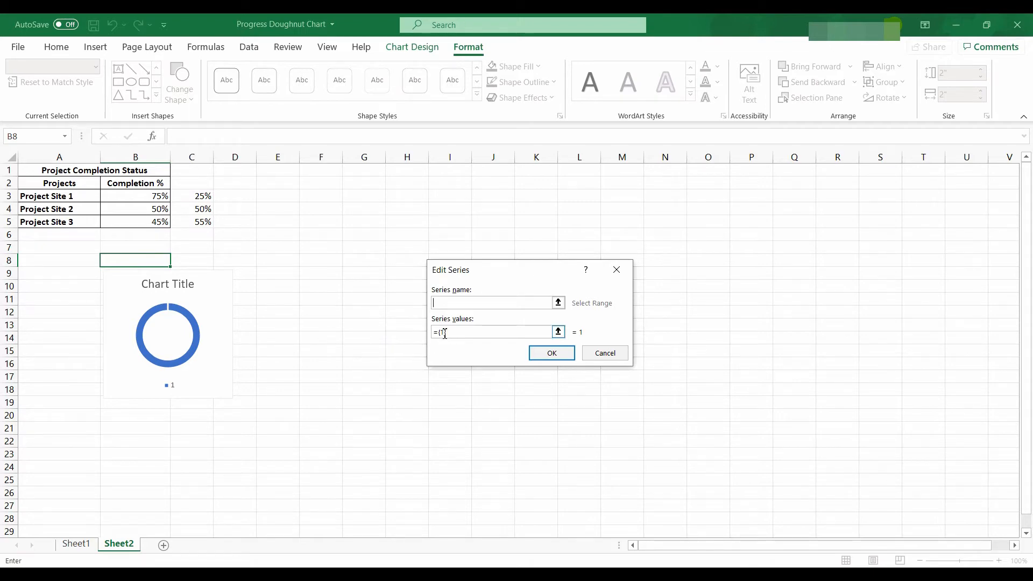
click(443, 332)
text(1)
text(,)
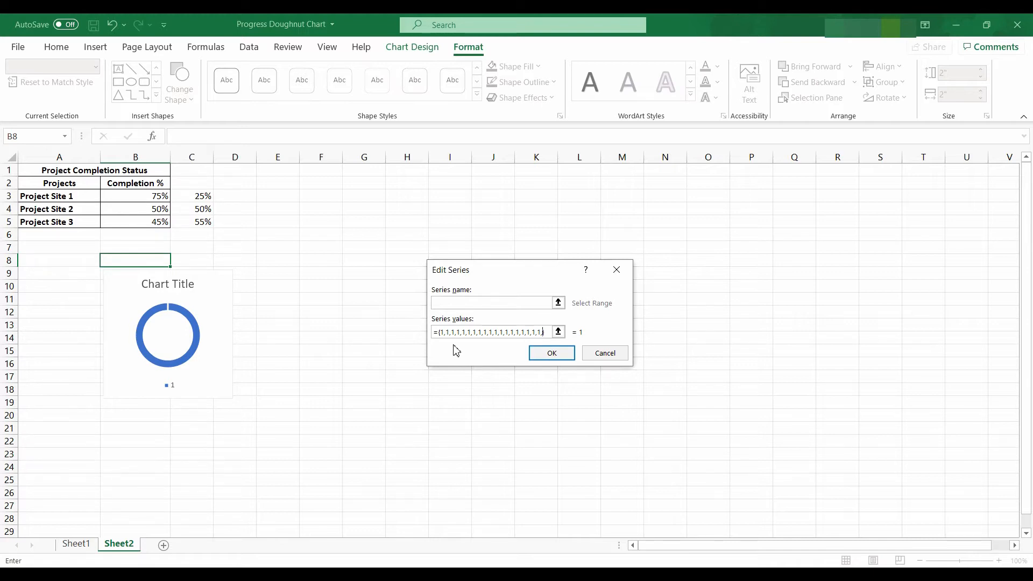
text(1)
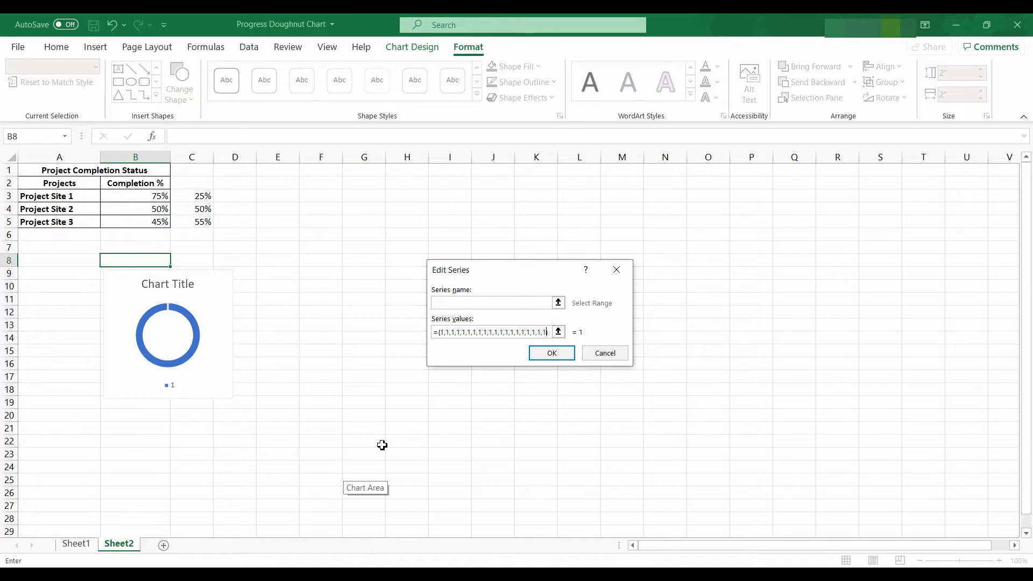
click(552, 354)
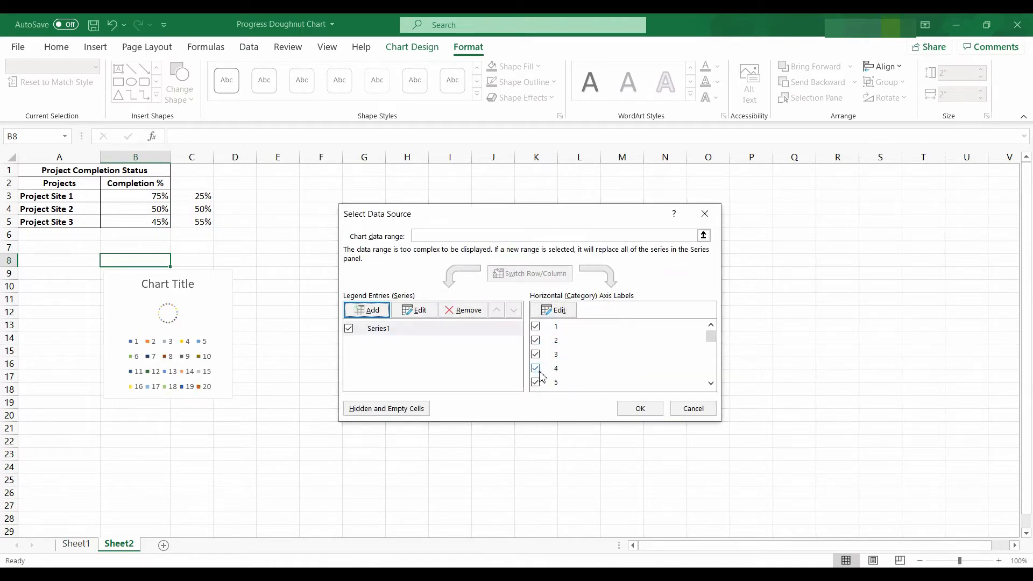
click(629, 410)
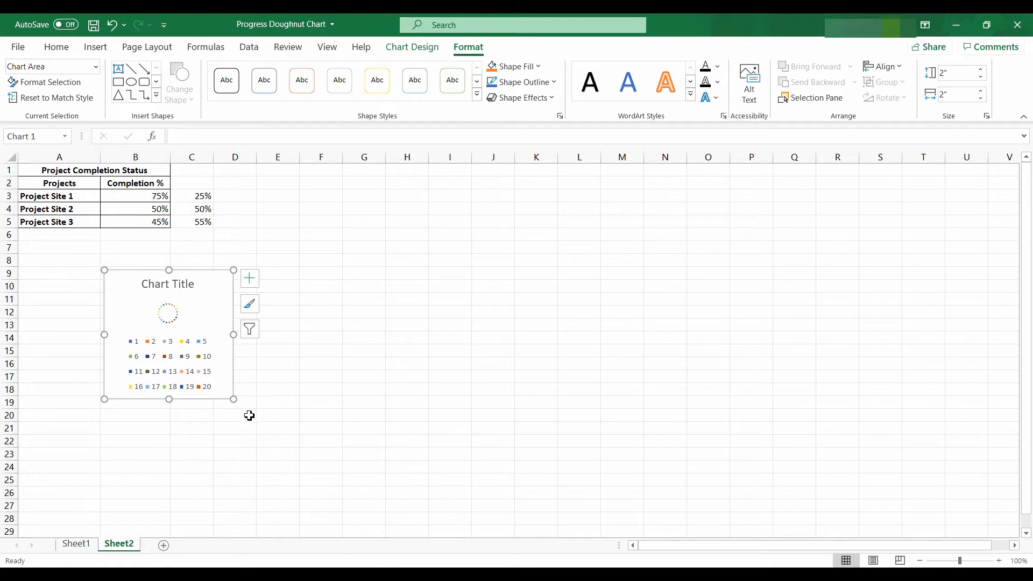
- Remove the title and the legend from the doughnut chart and deselect it
click(254, 283)
click(280, 296)
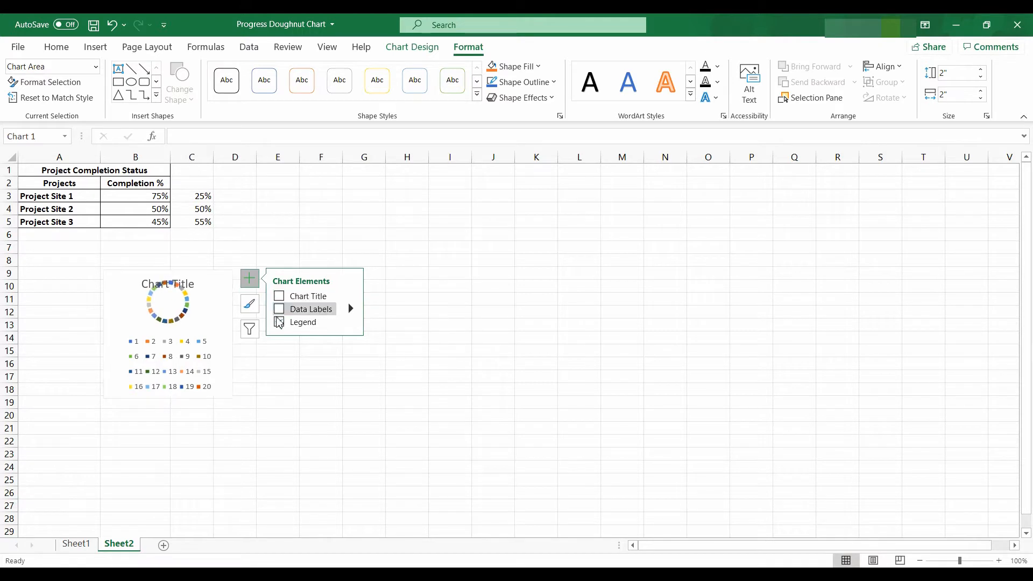
click(279, 323)
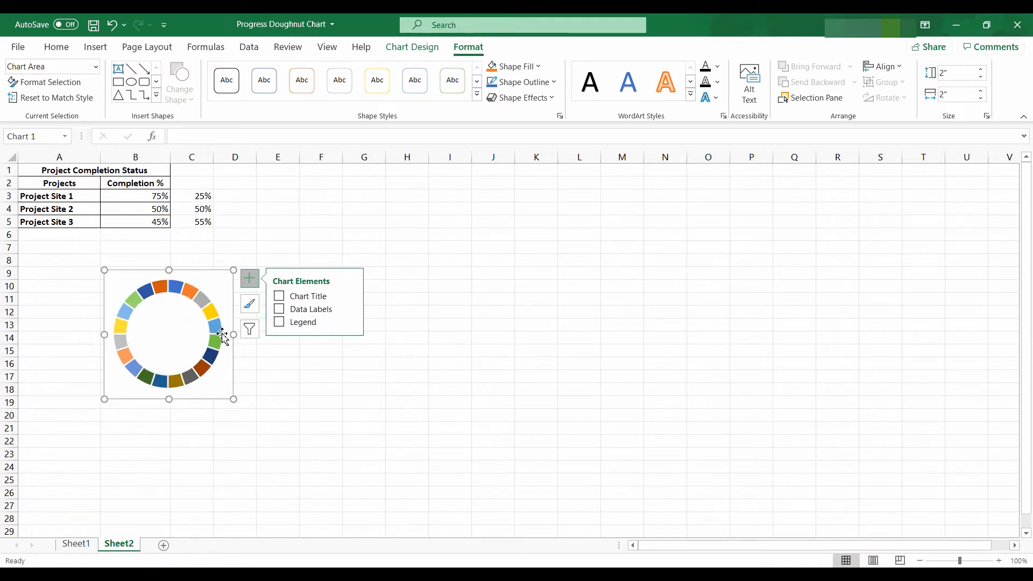
click(256, 373)
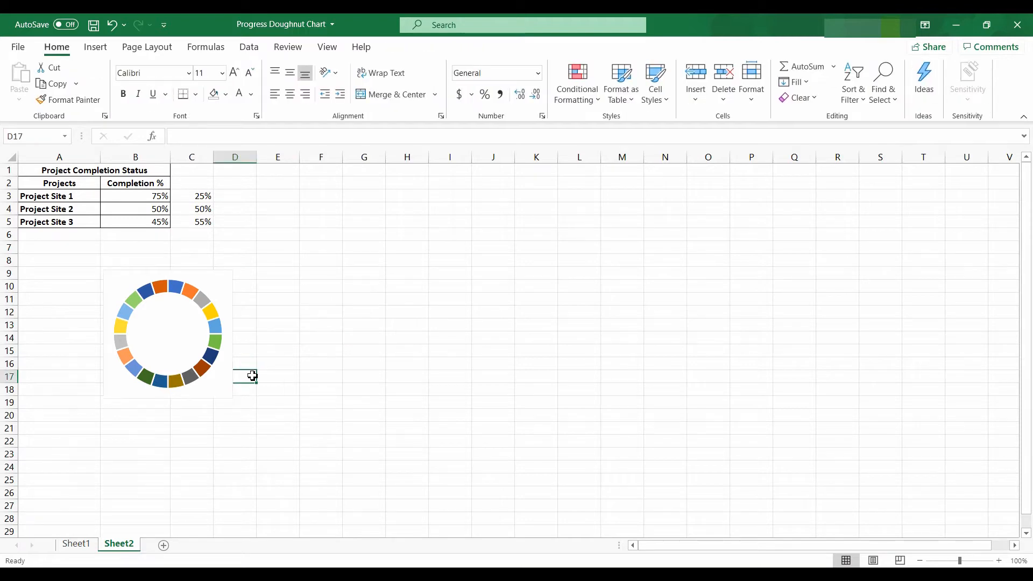
- Compare the new segmented ring's slices with the finished doughnut charts on Sheet1
click(72, 545)
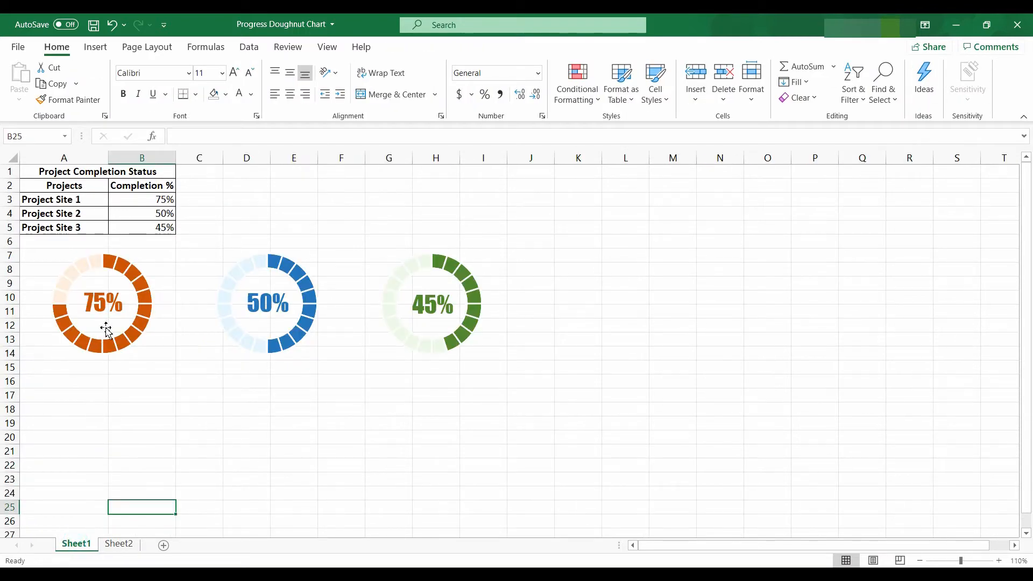
click(112, 544)
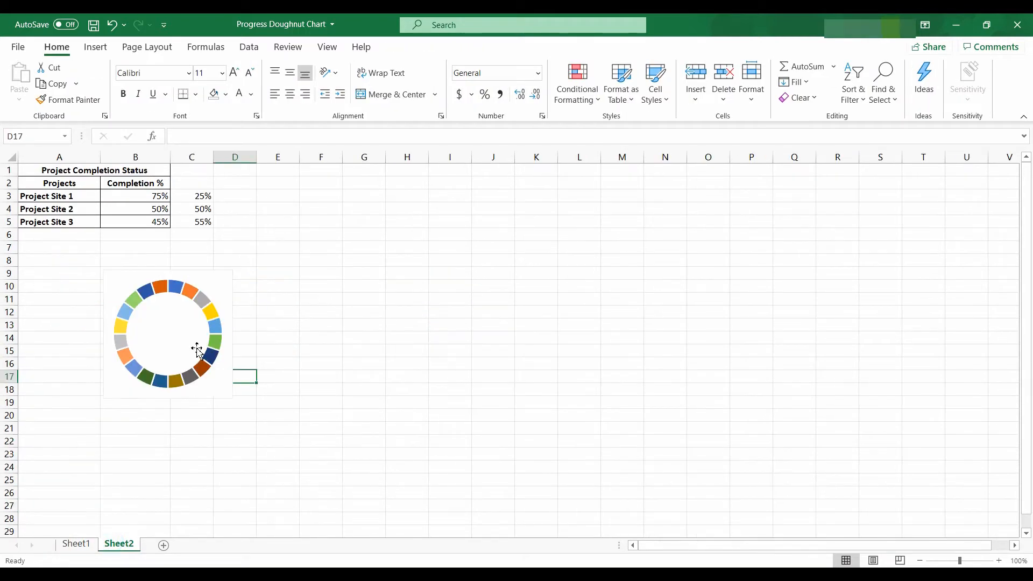
click(215, 303)
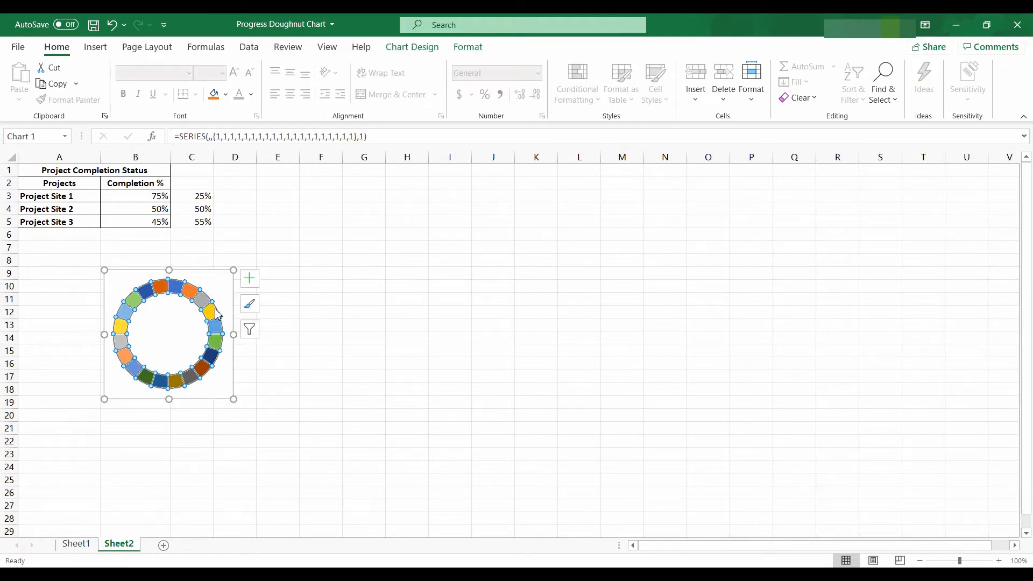
click(216, 313)
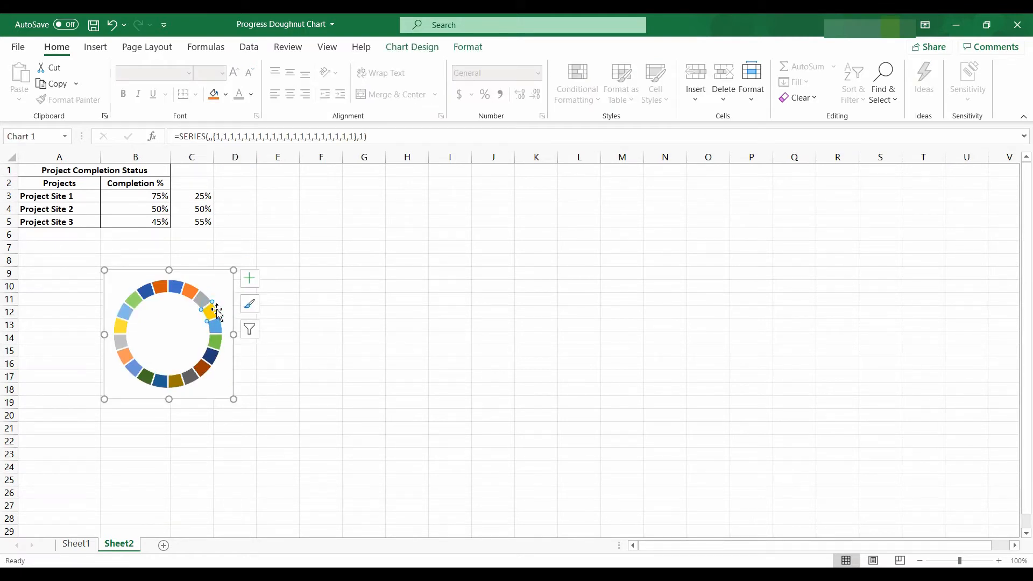
click(267, 326)
click(255, 359)
- Format the whole doughnut series with a solid fill in the dark orange theme color and deselect the chart
click(220, 344)
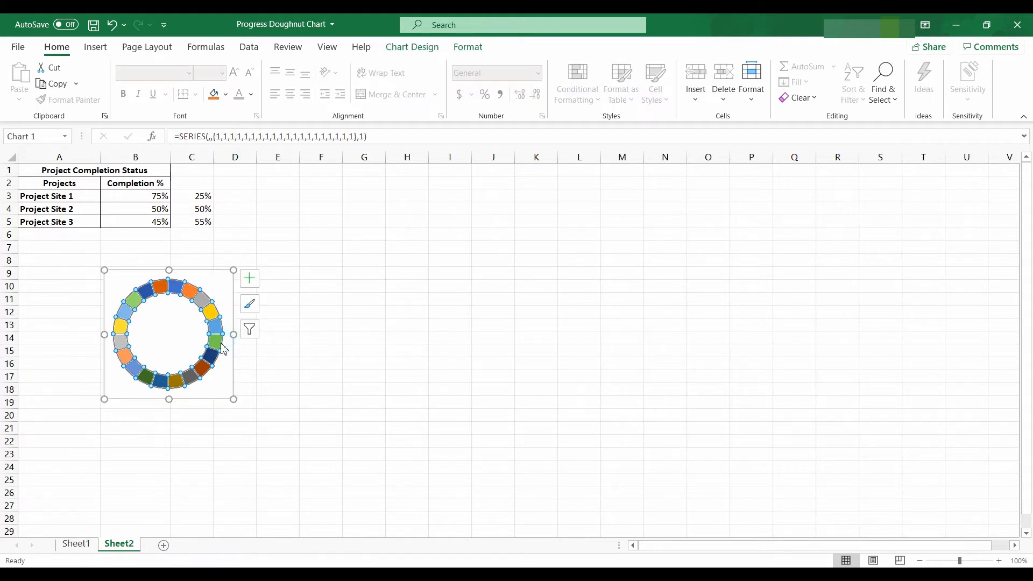
right_click(222, 346)
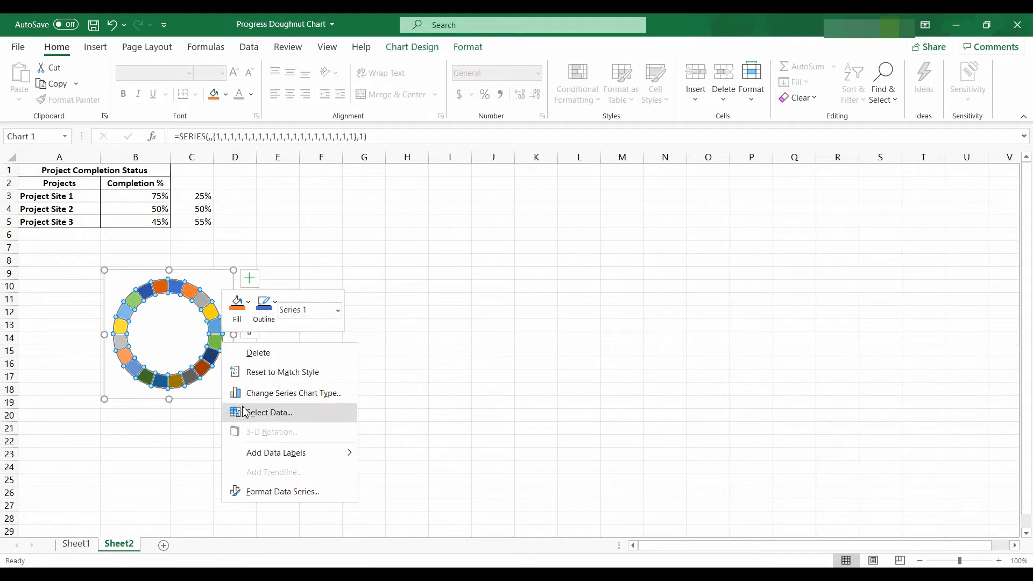
click(282, 491)
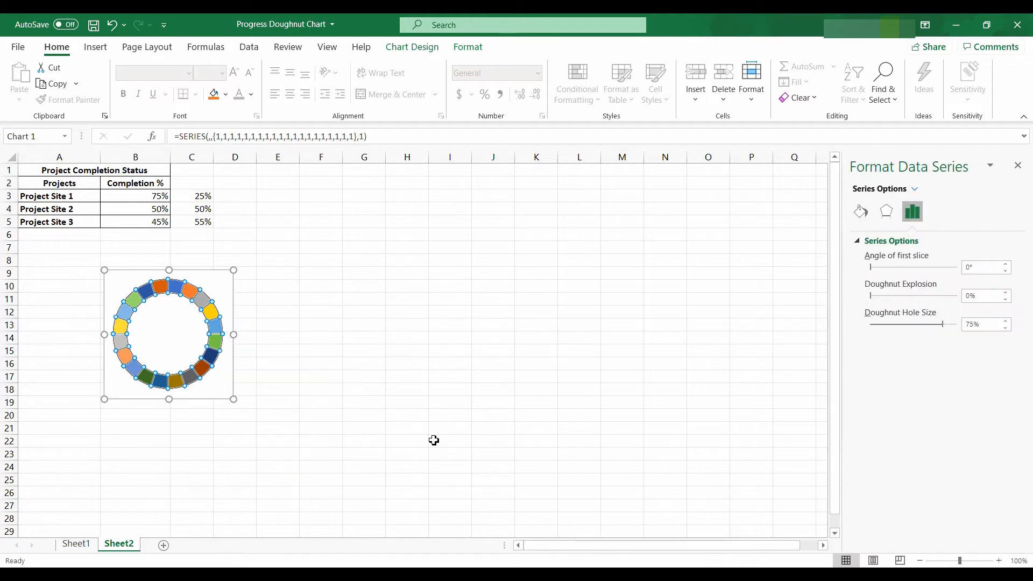
click(861, 212)
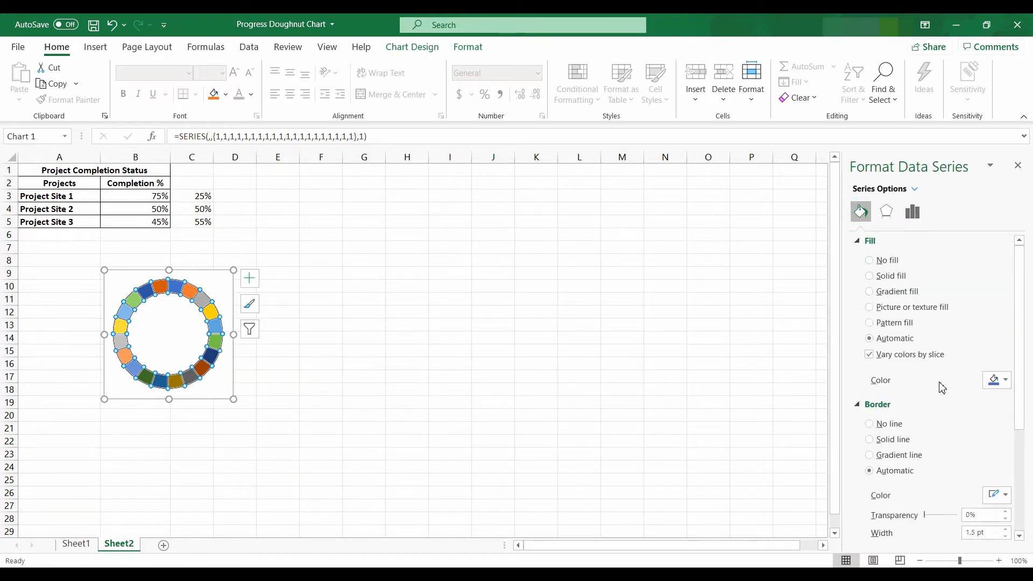
click(882, 277)
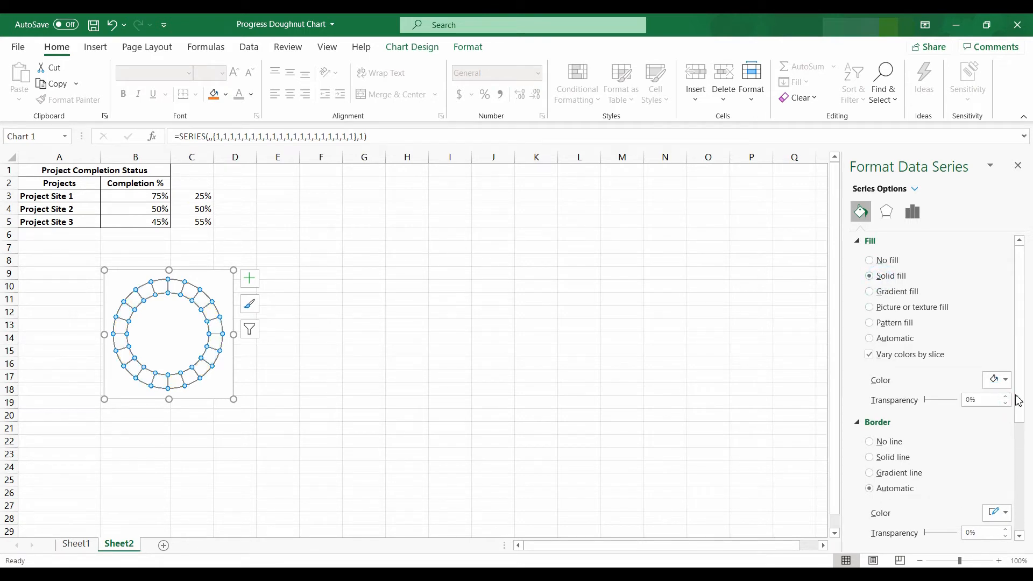
click(1004, 380)
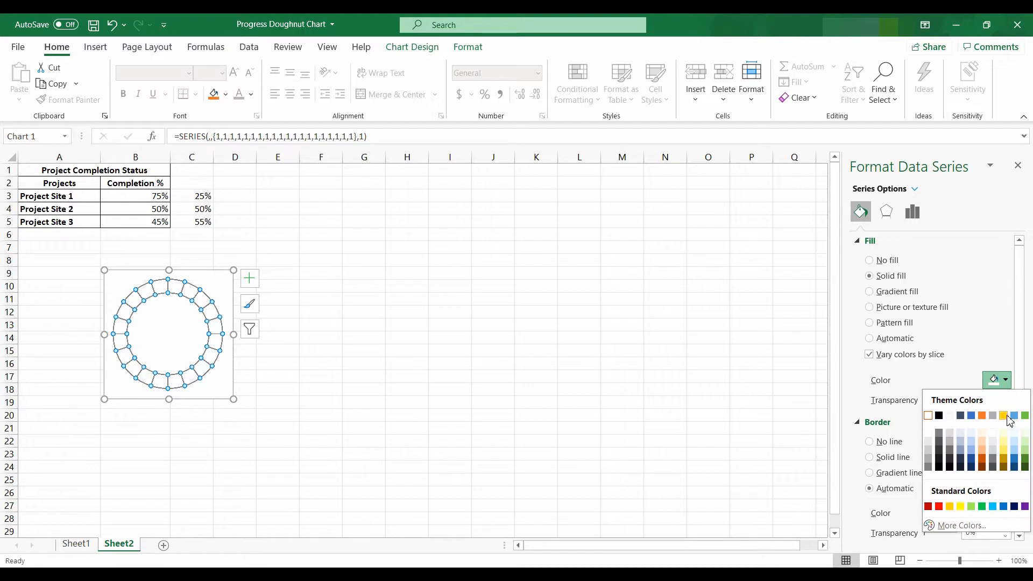
click(982, 456)
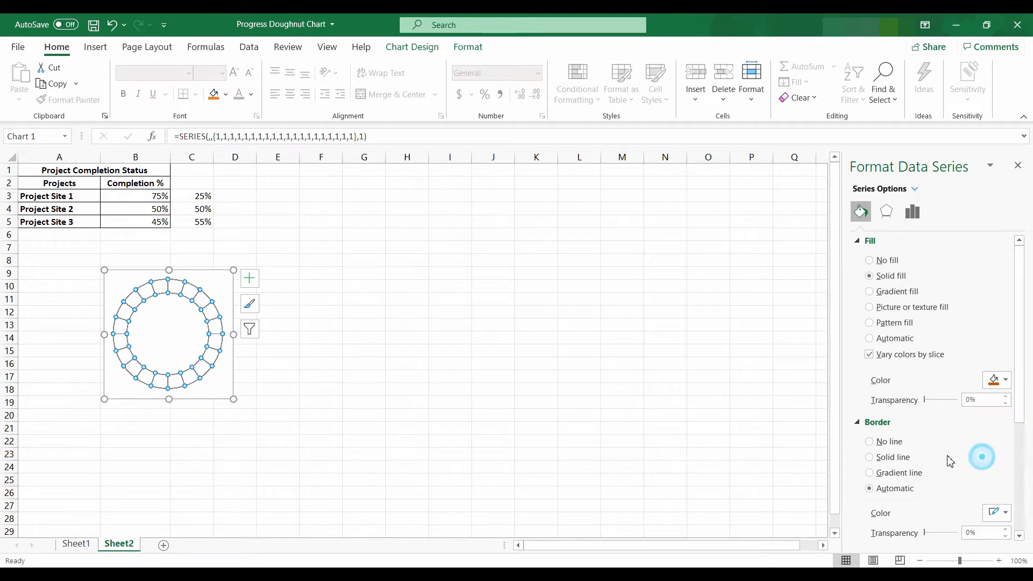
click(726, 419)
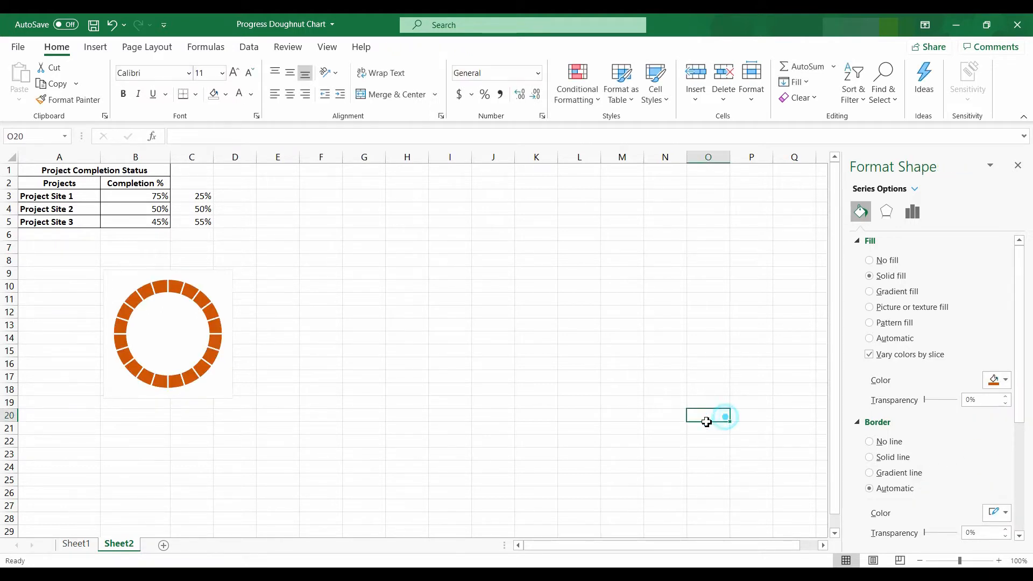
- Set the orange chart's area to no fill with no border line, and move the chart up beneath the project table
click(228, 277)
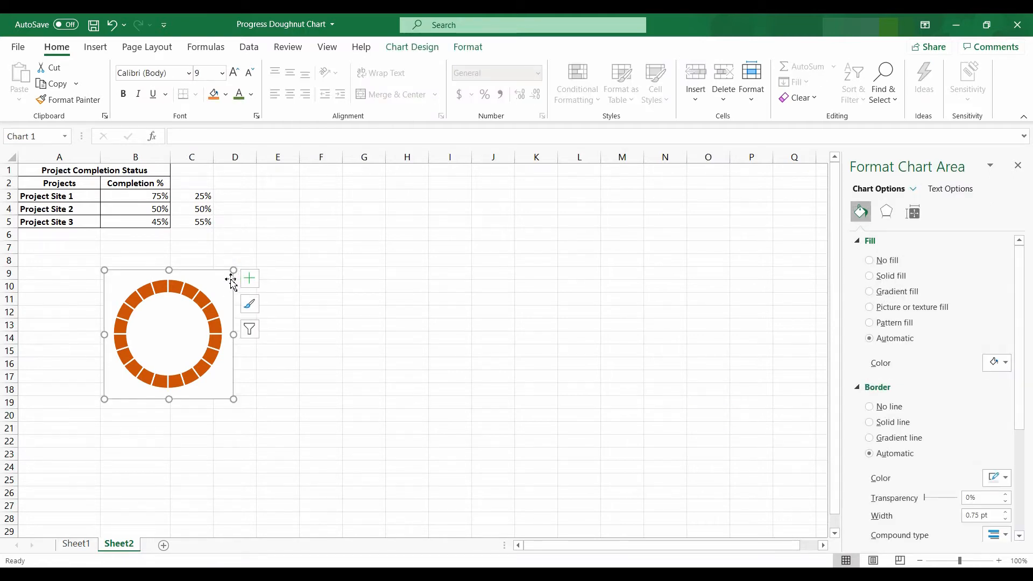
click(870, 260)
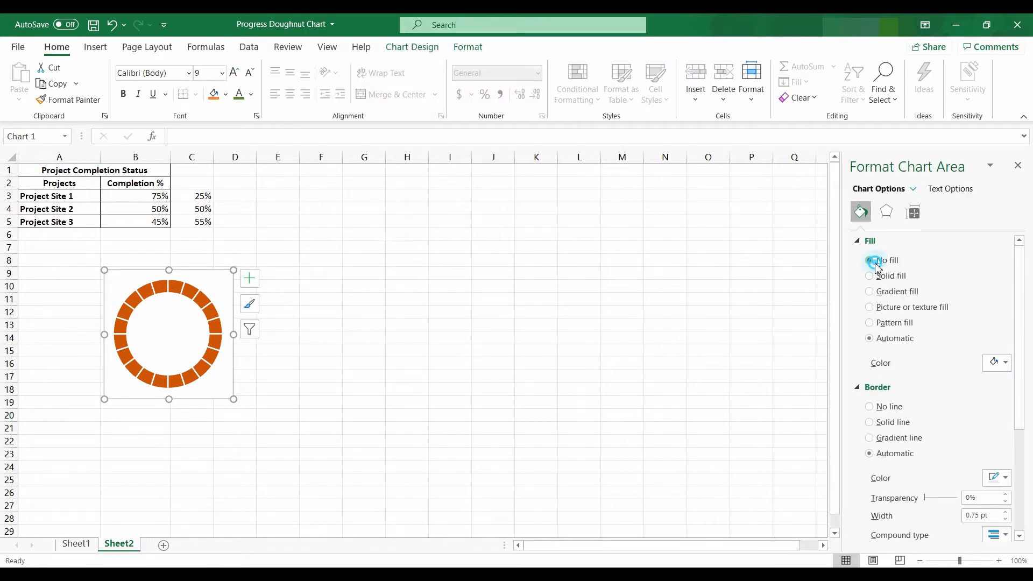
click(900, 380)
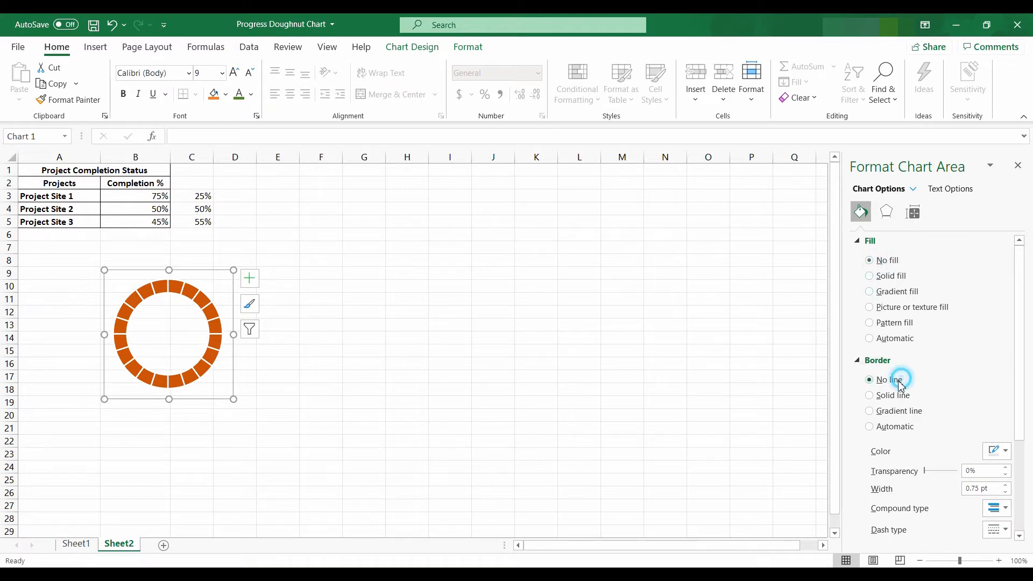
click(457, 401)
click(219, 279)
drag(218, 273, 187, 247)
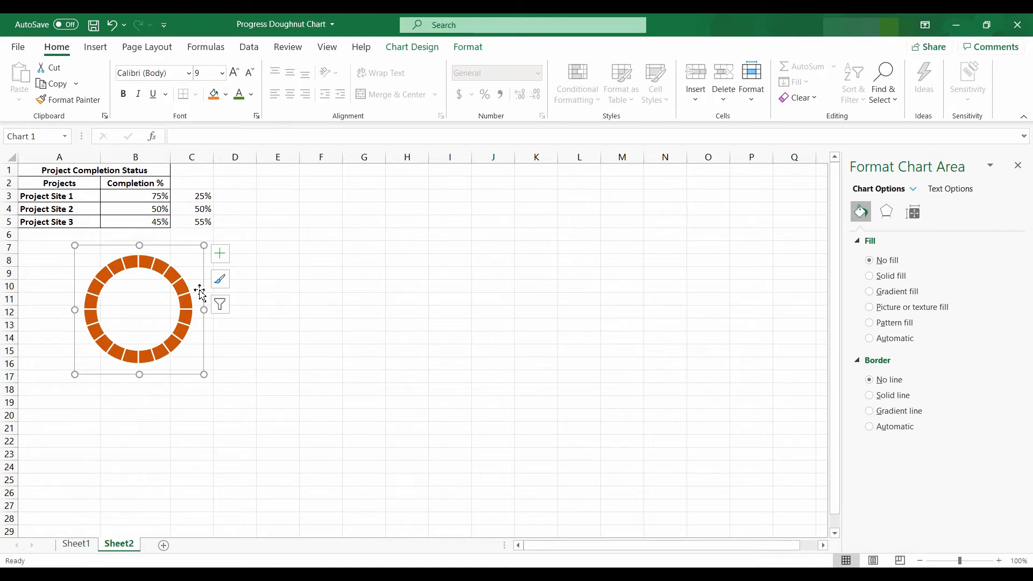
- Copy the orange doughnut chart and paste two duplicates beside it, starting at cells E7 and I7
click(179, 246)
click(266, 248)
key(ctrl+v)
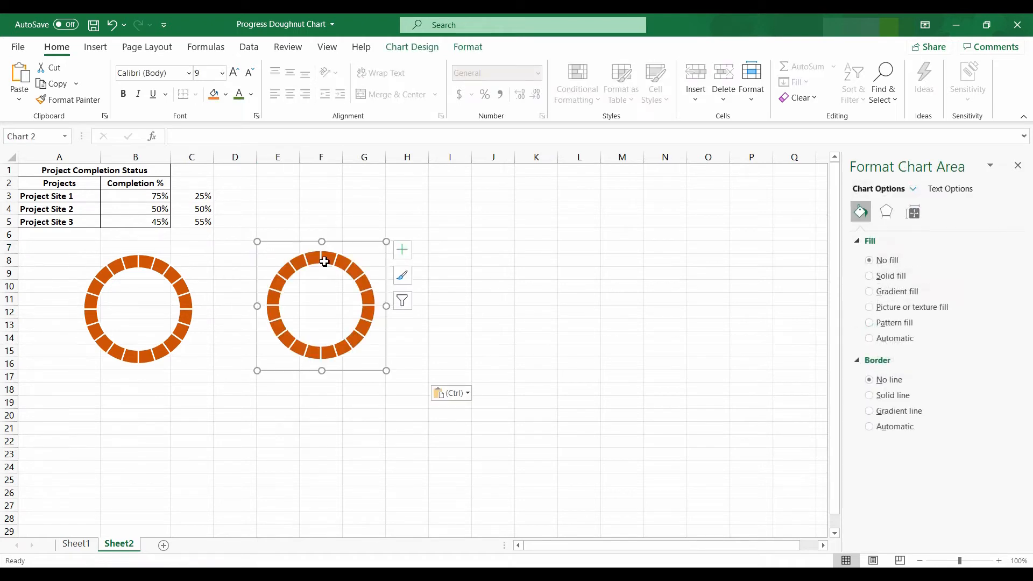
click(458, 249)
key(ctrl+v)
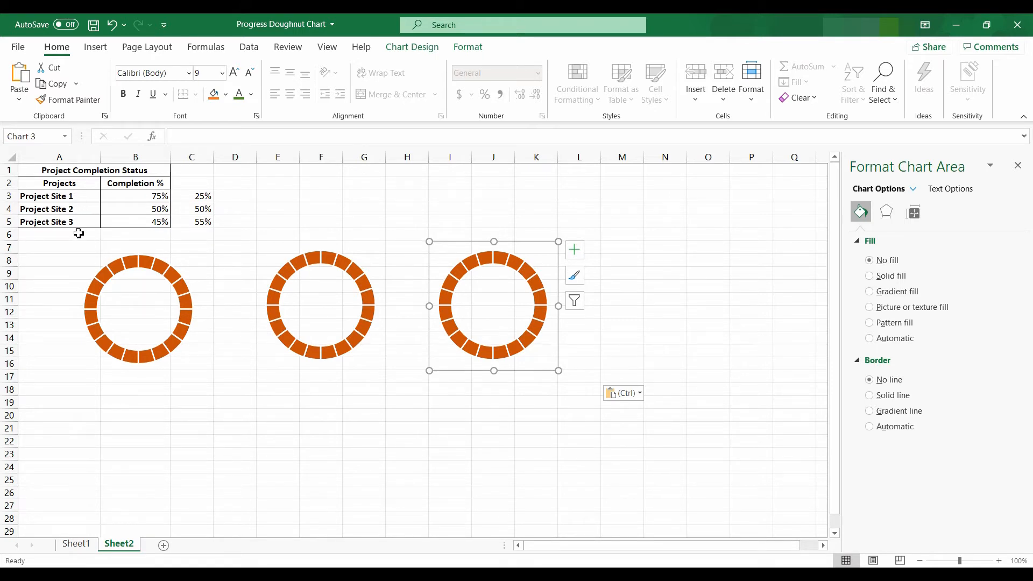
- Recolor the whole series of the middle doughnut chart with the dark blue theme color
click(363, 250)
click(363, 250)
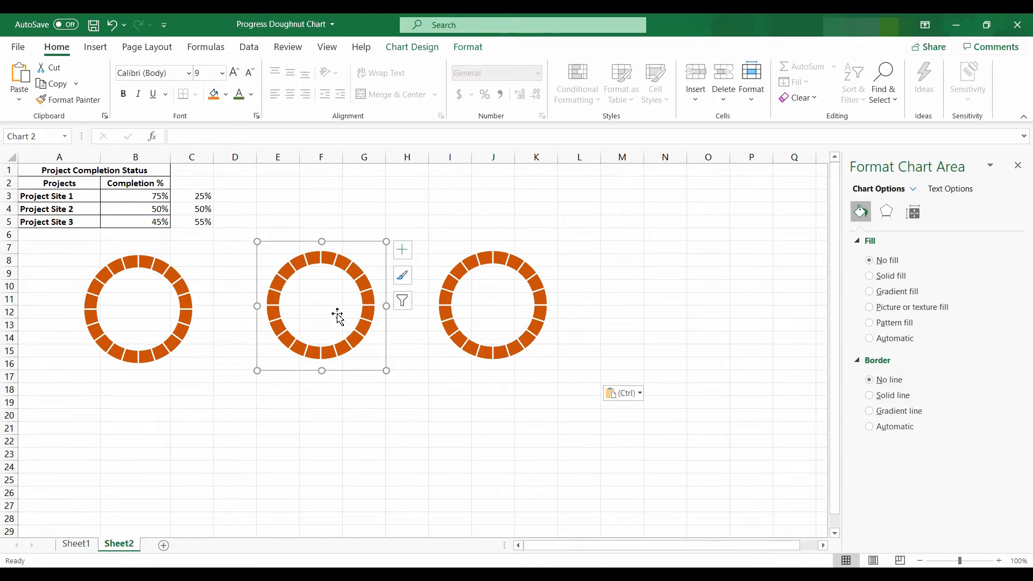
click(366, 280)
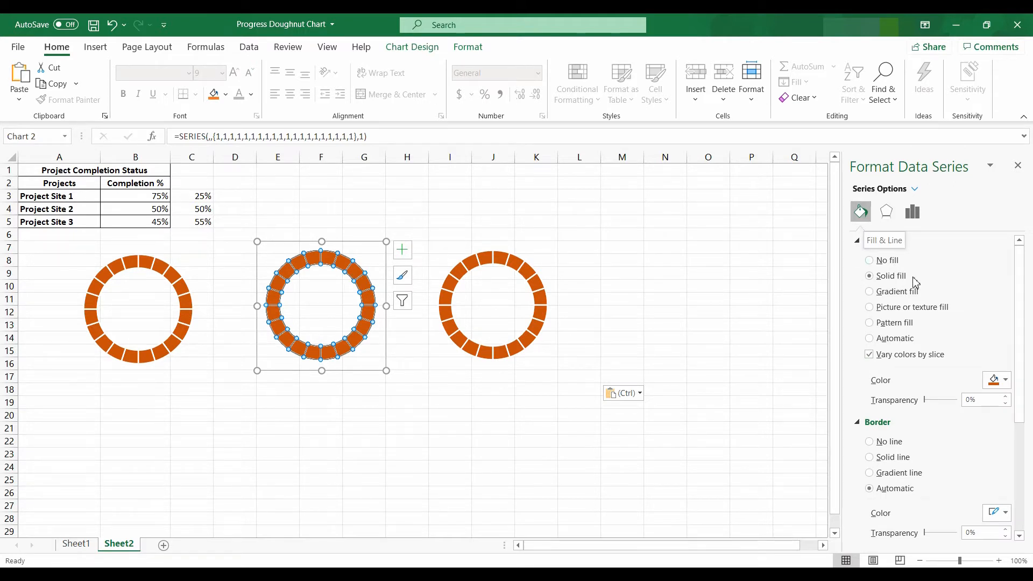
click(1004, 381)
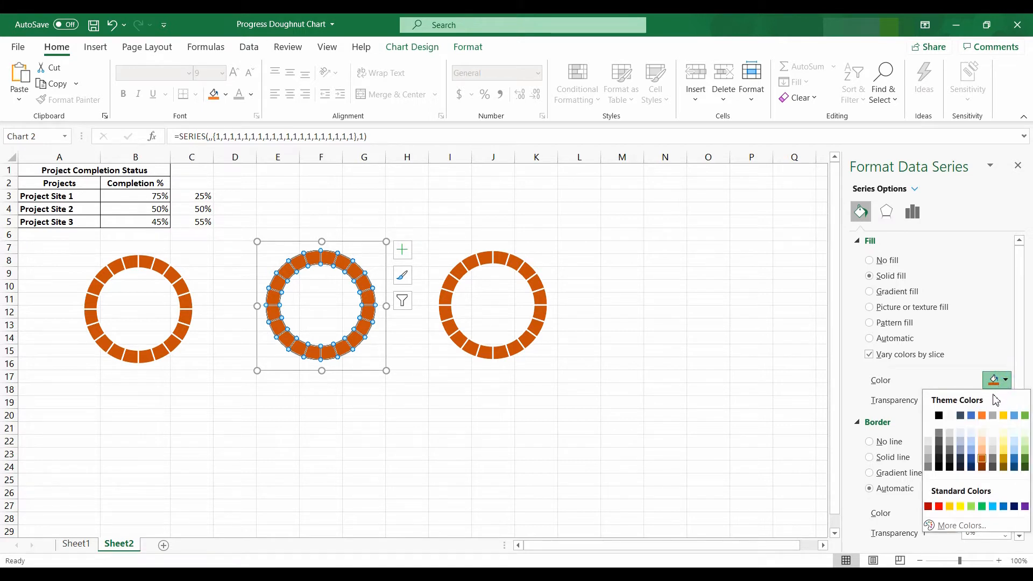
click(1015, 459)
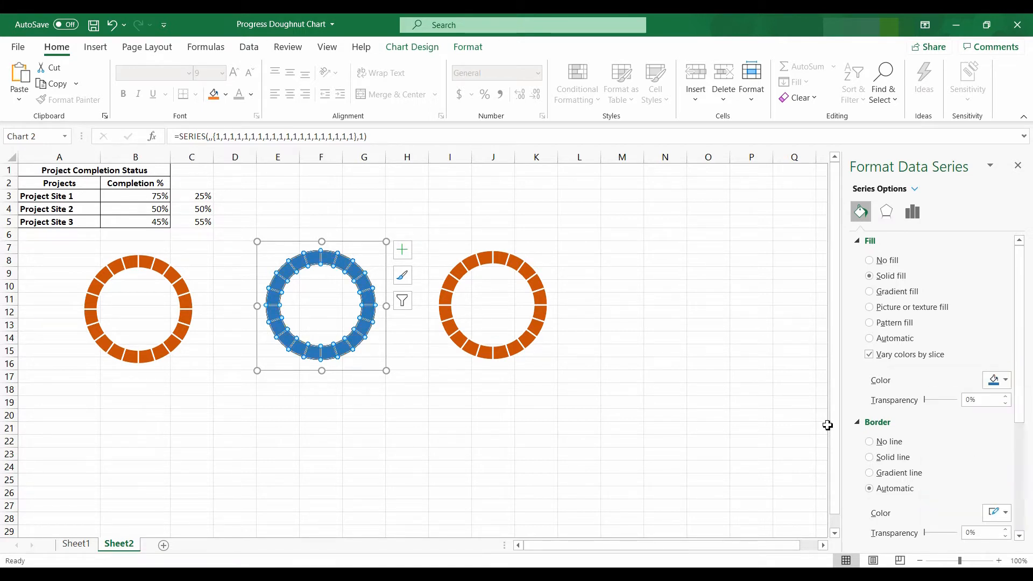
- Recolor the whole series of the third doughnut chart with the dark green theme color and deselect the chart
click(553, 302)
click(530, 256)
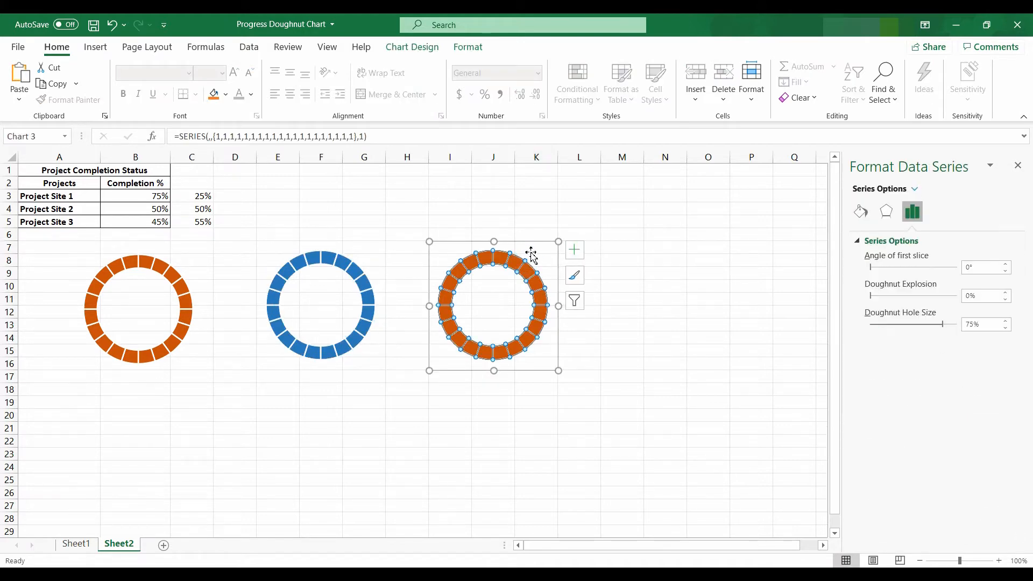
click(531, 240)
click(520, 259)
click(861, 212)
click(1005, 380)
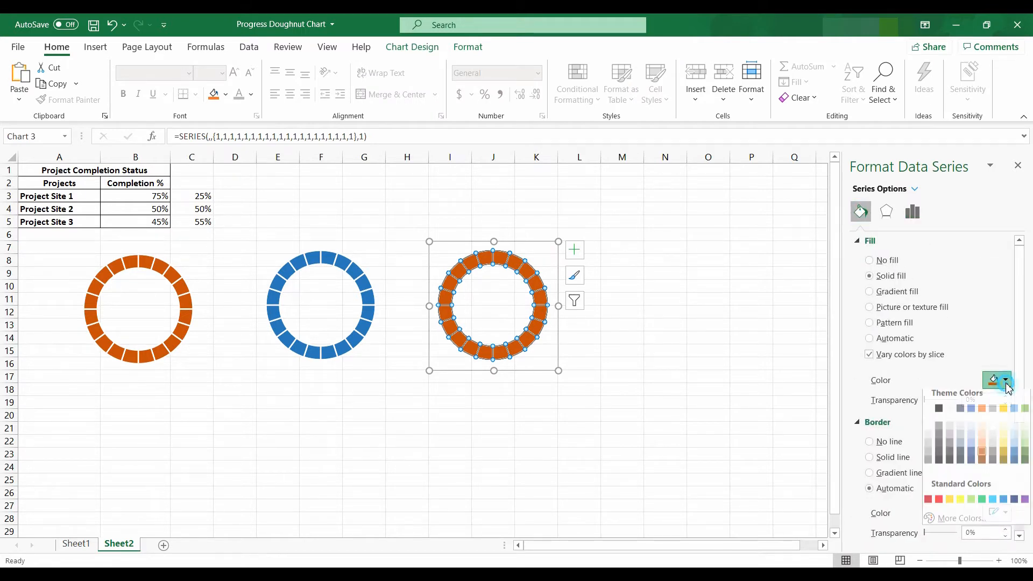
click(1022, 461)
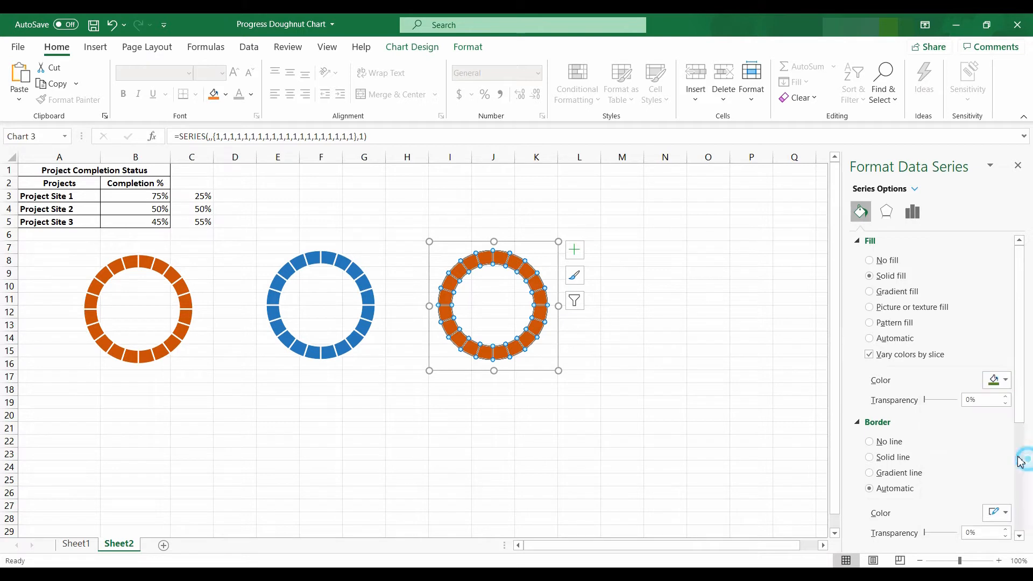
click(667, 382)
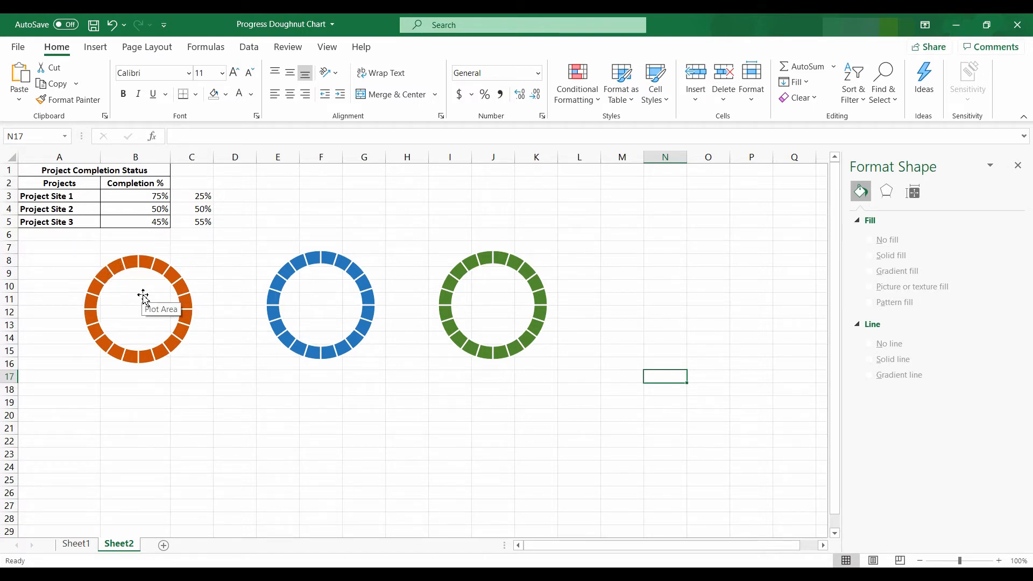
- Add a second data series to the orange chart, named from cell A3 with values from B3:C3 on Sheet2
click(172, 262)
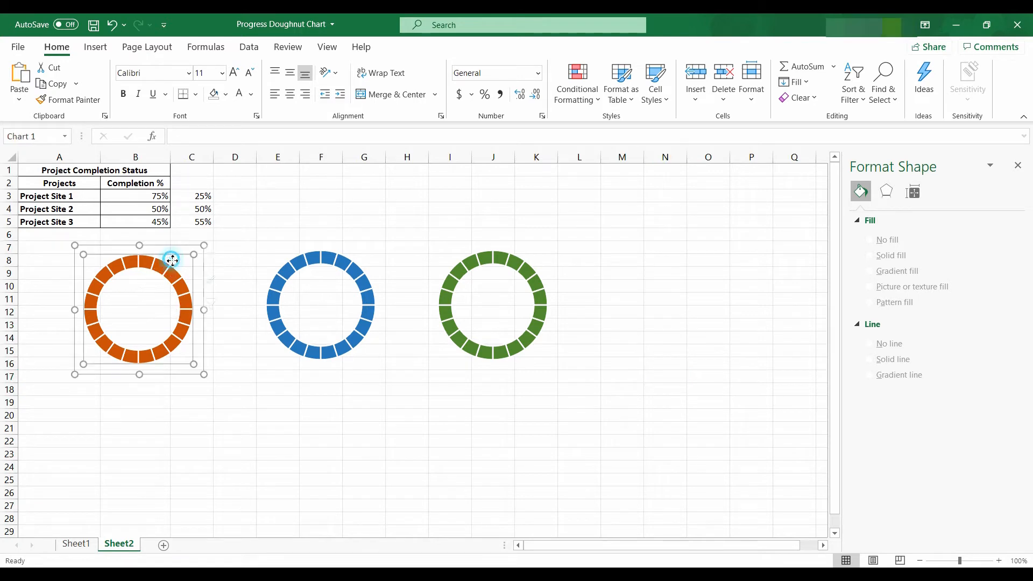
click(173, 251)
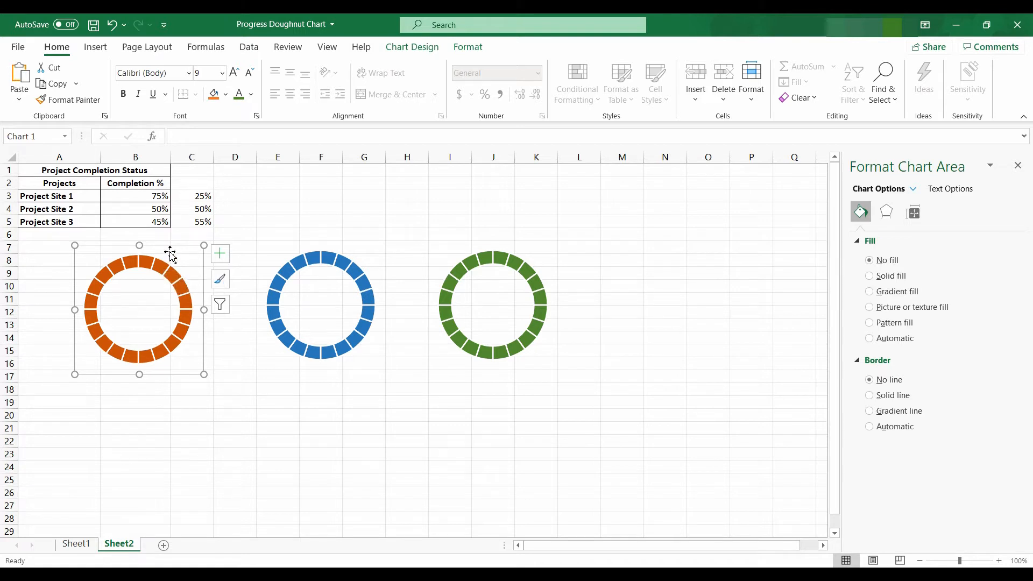
click(170, 251)
right_click(169, 250)
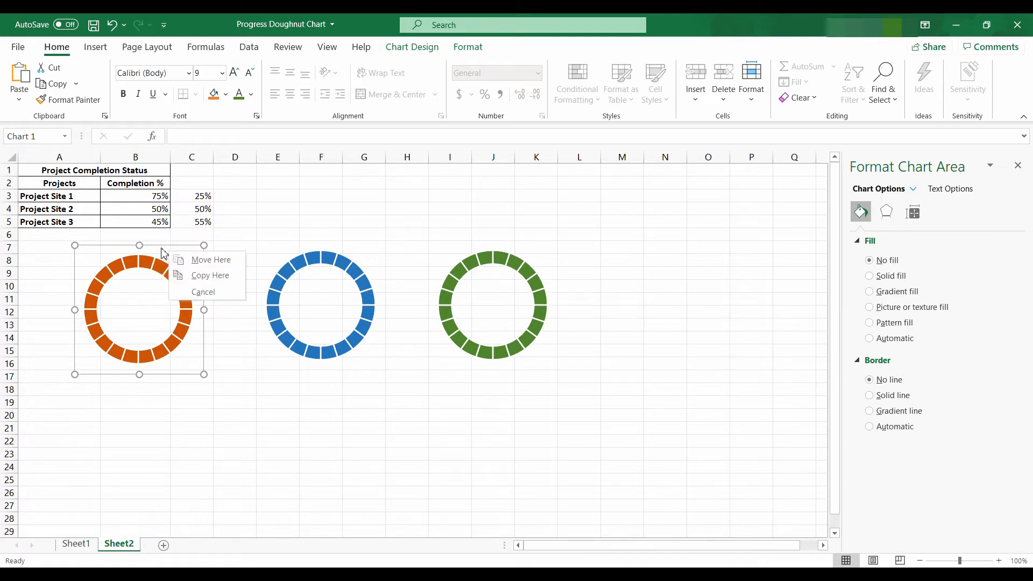
right_click(159, 252)
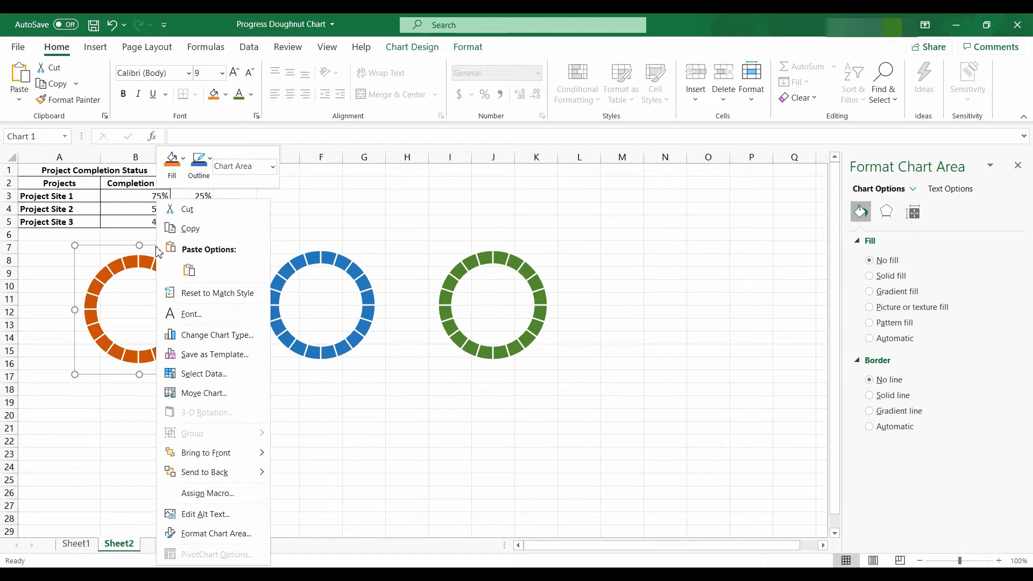
click(219, 372)
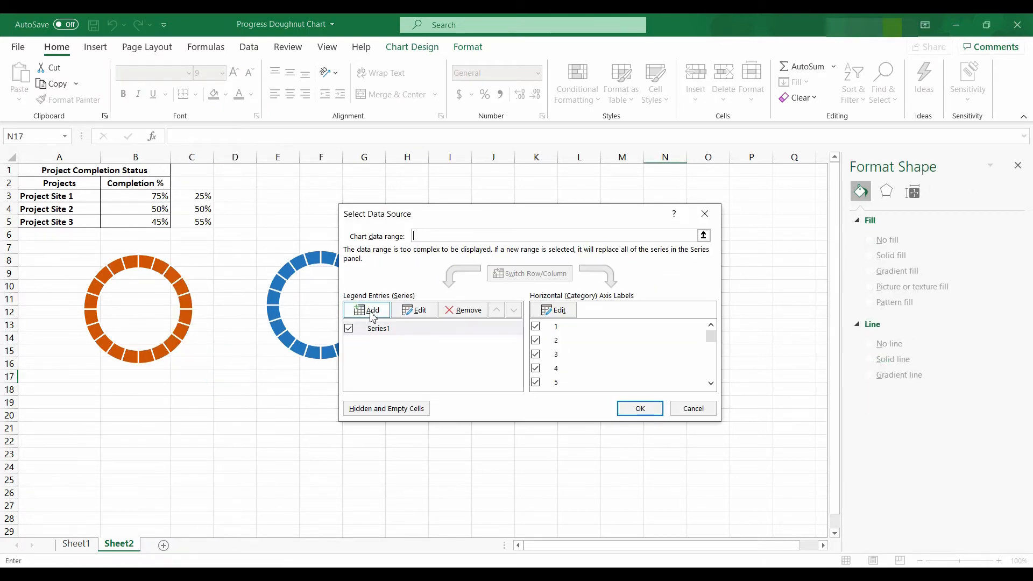
click(370, 310)
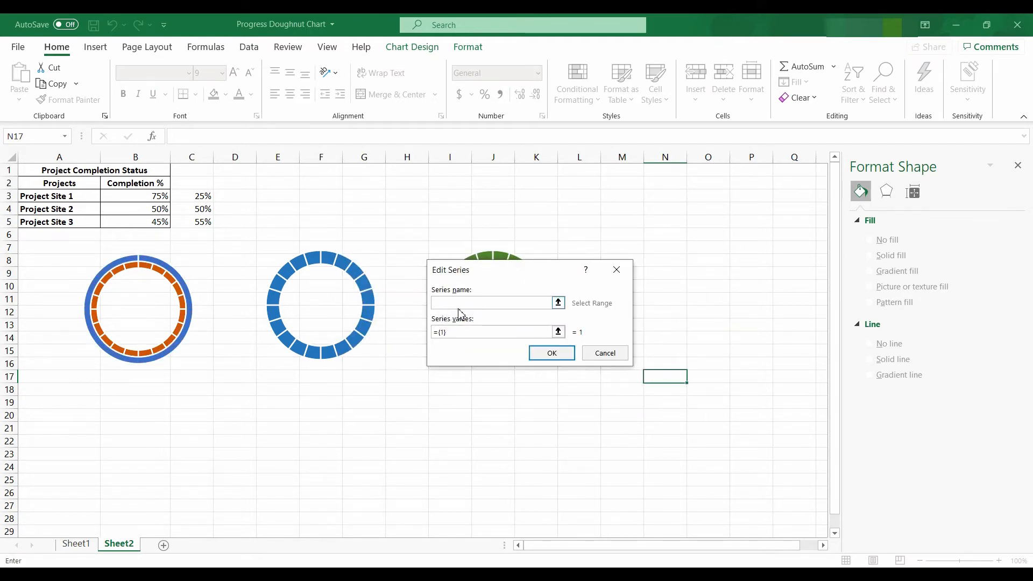
click(63, 202)
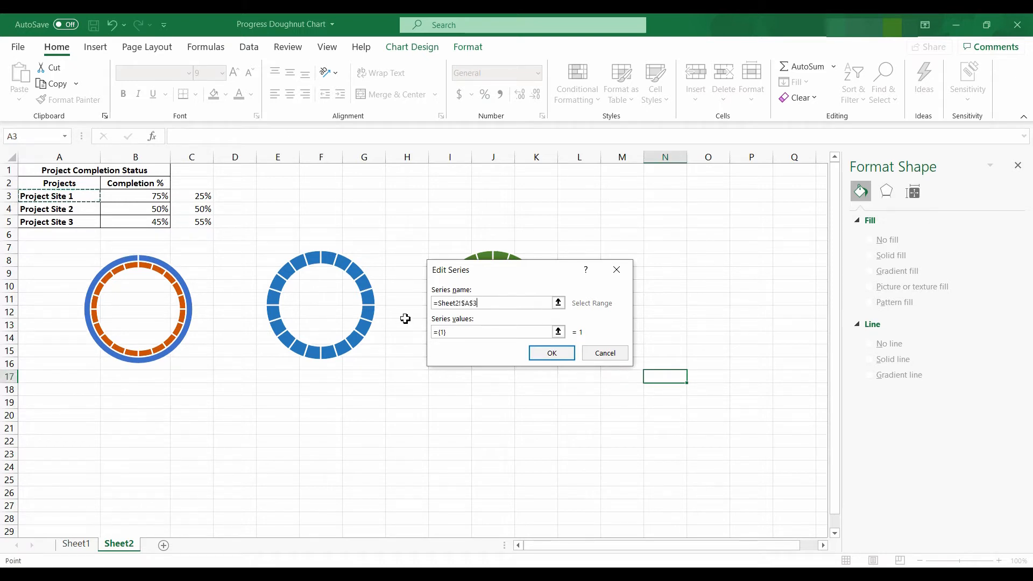
click(563, 335)
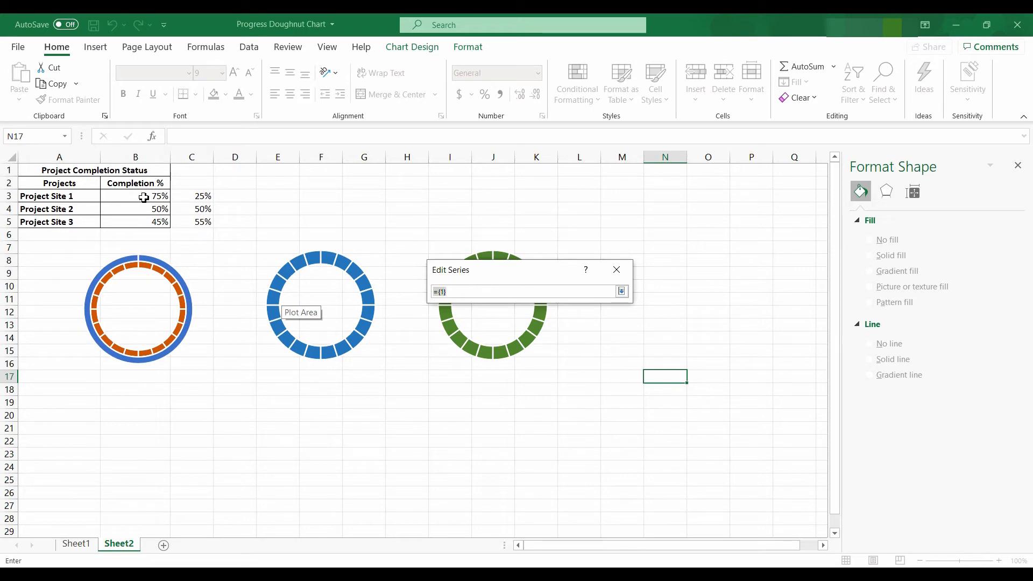
drag(144, 197, 194, 199)
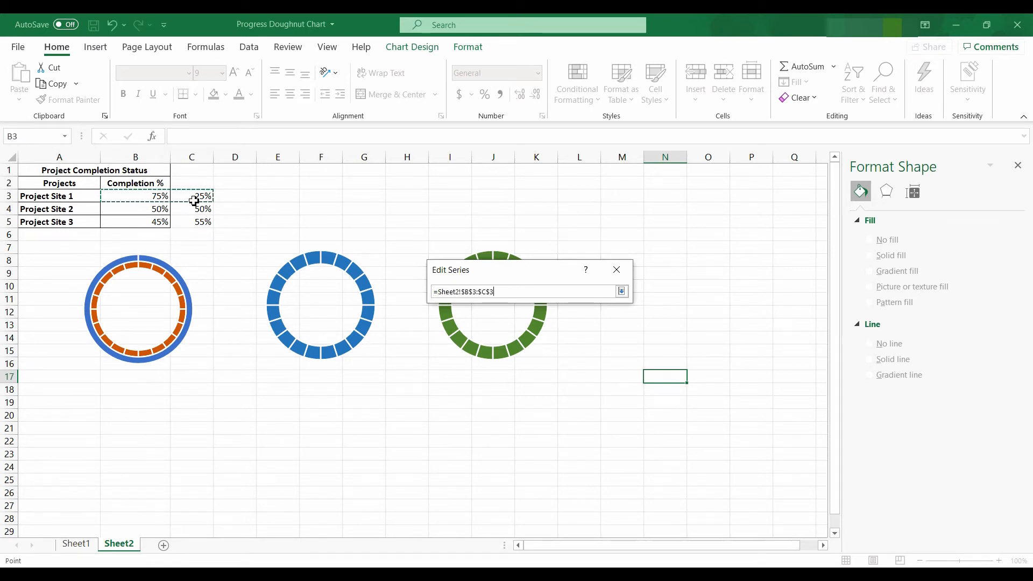
key(Return)
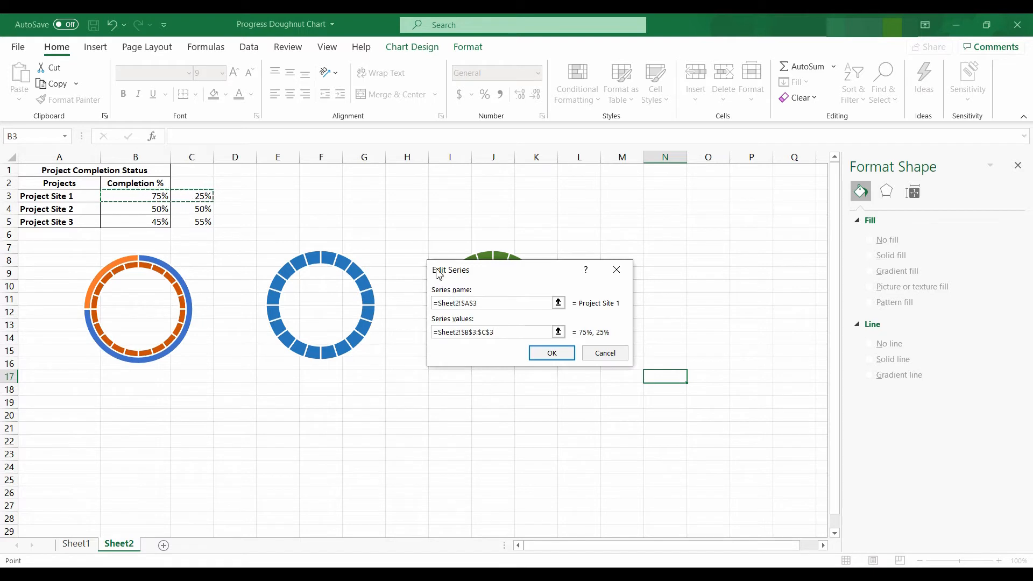
click(545, 354)
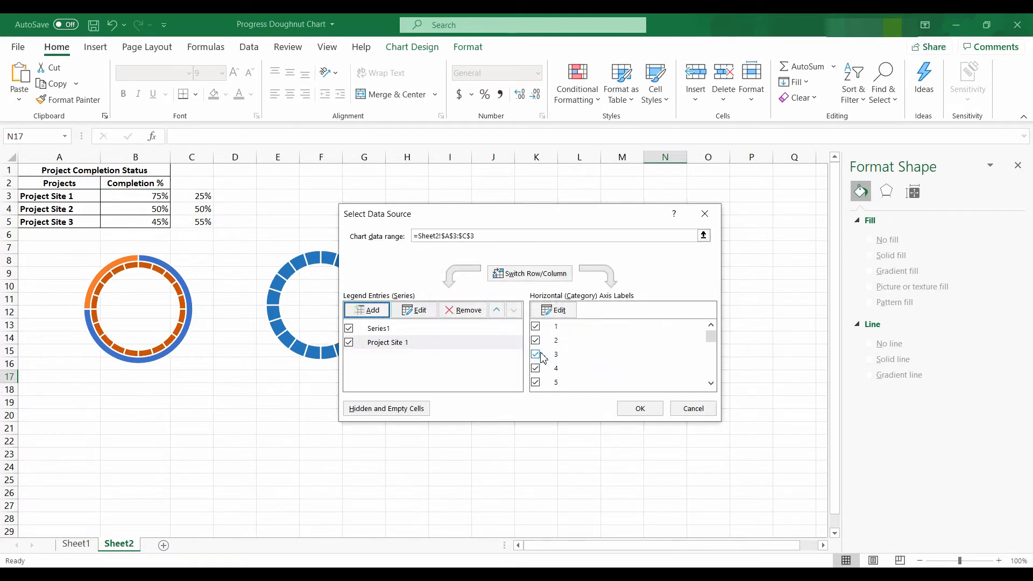
click(640, 408)
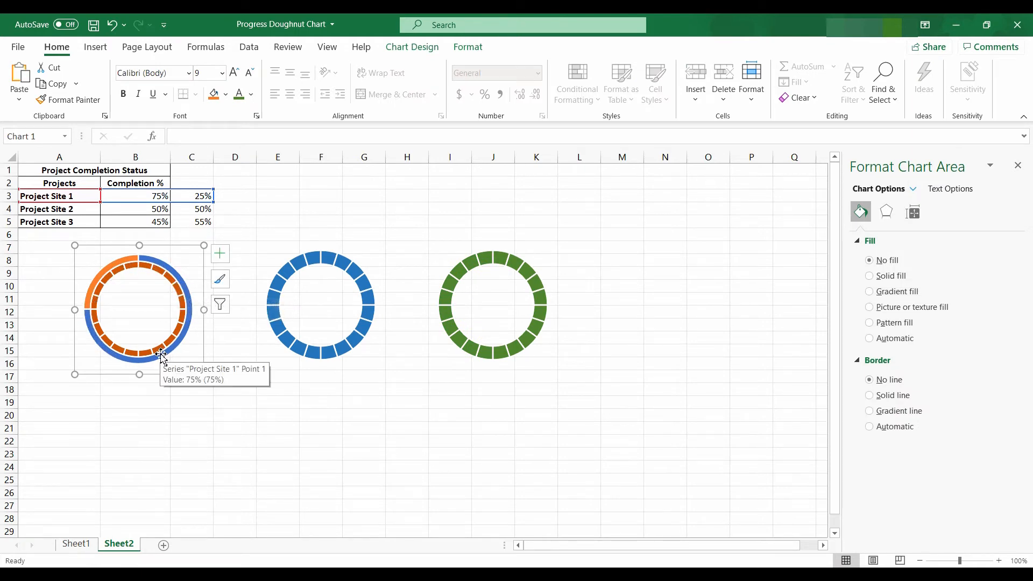
- Assign the Project Site 1 series to the secondary axis, keeping both series as doughnut charts
click(187, 293)
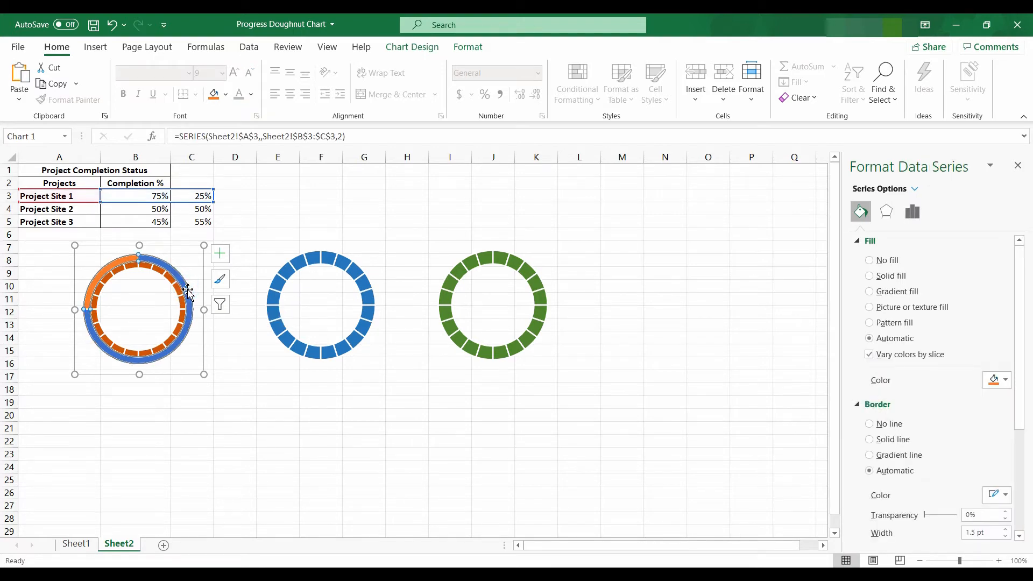
right_click(188, 292)
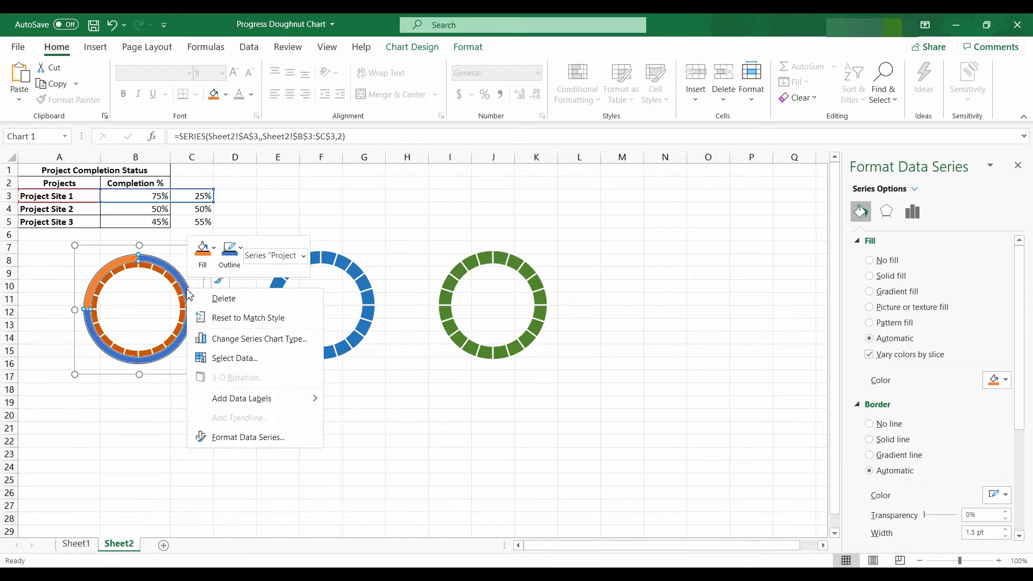
click(209, 341)
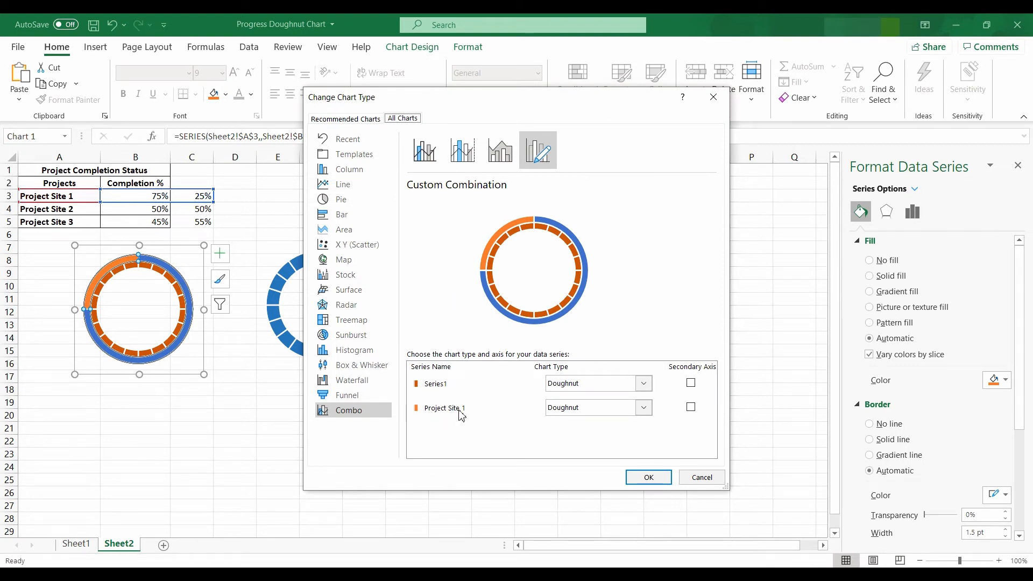
click(691, 407)
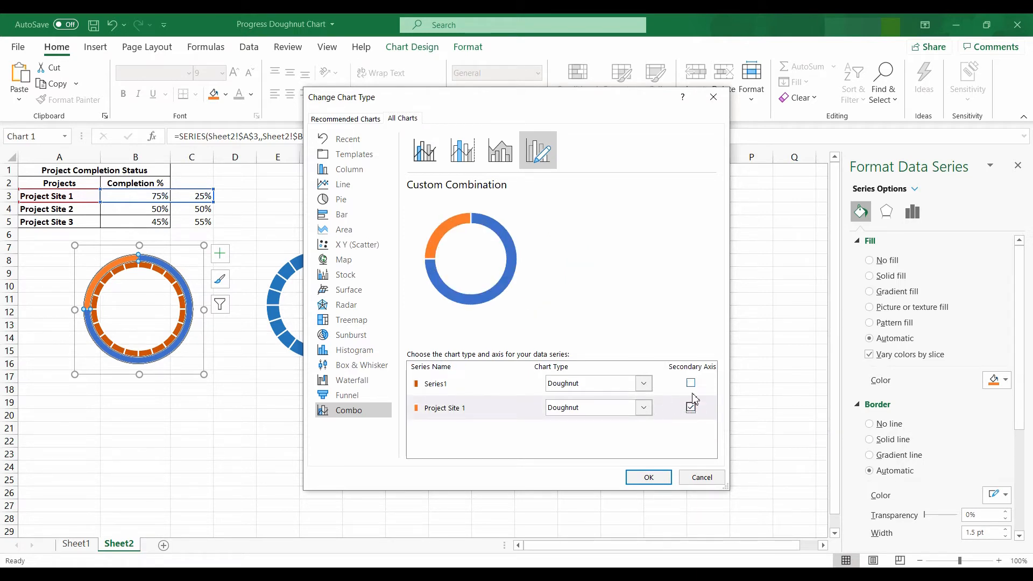
click(649, 478)
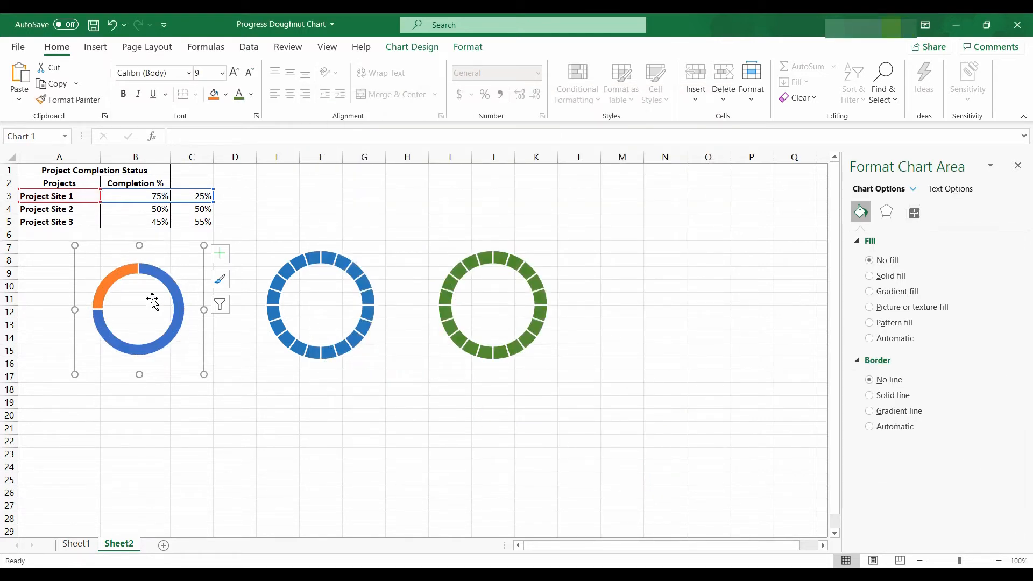
- Set only the 75% slice of the Project Site 1 series to no fill
click(156, 270)
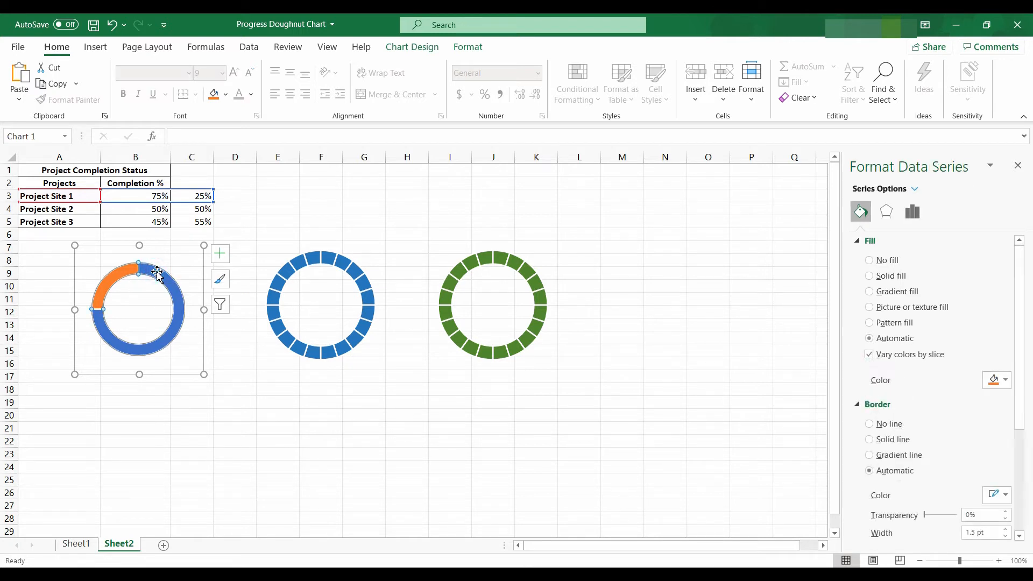
click(157, 271)
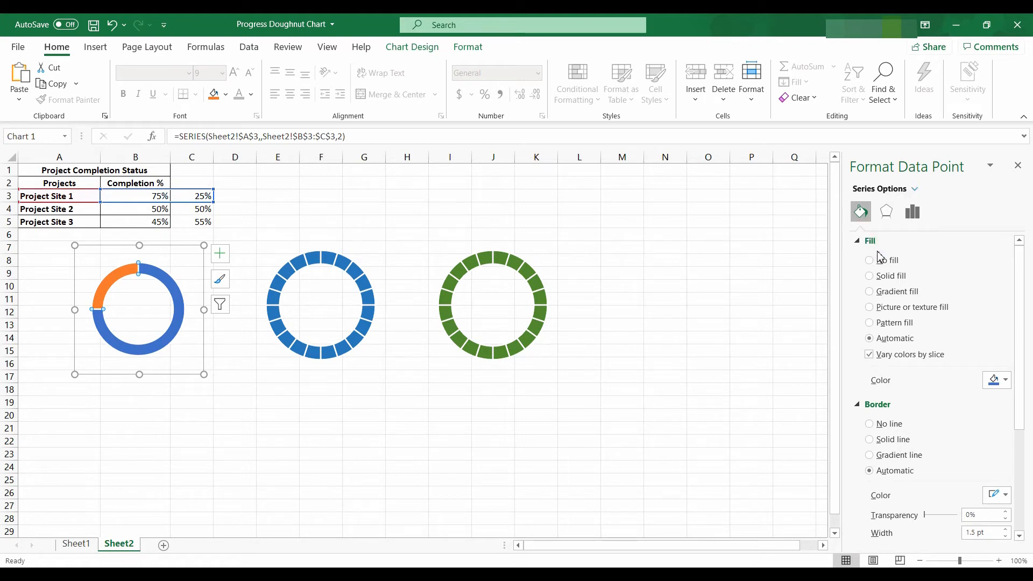
click(1005, 381)
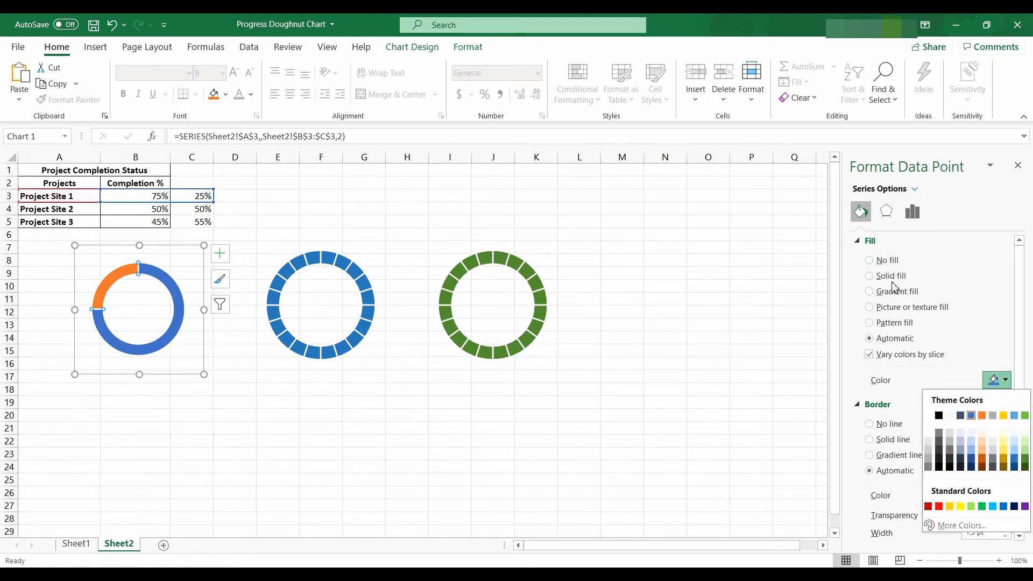
click(869, 261)
click(869, 260)
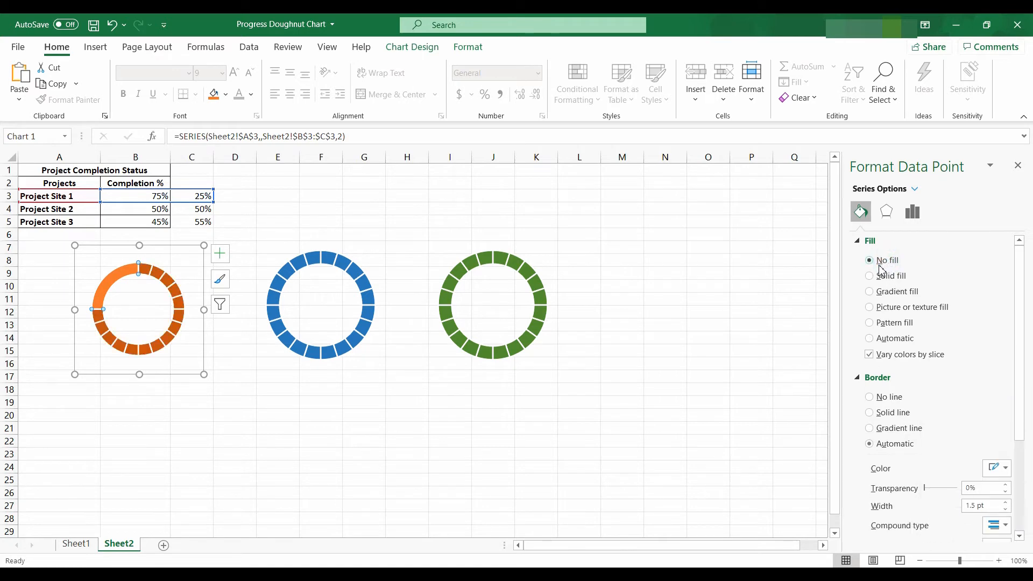
- Fill the 25% slice of the Project Site 1 series with solid white at 20% transparency and deselect the chart
click(120, 273)
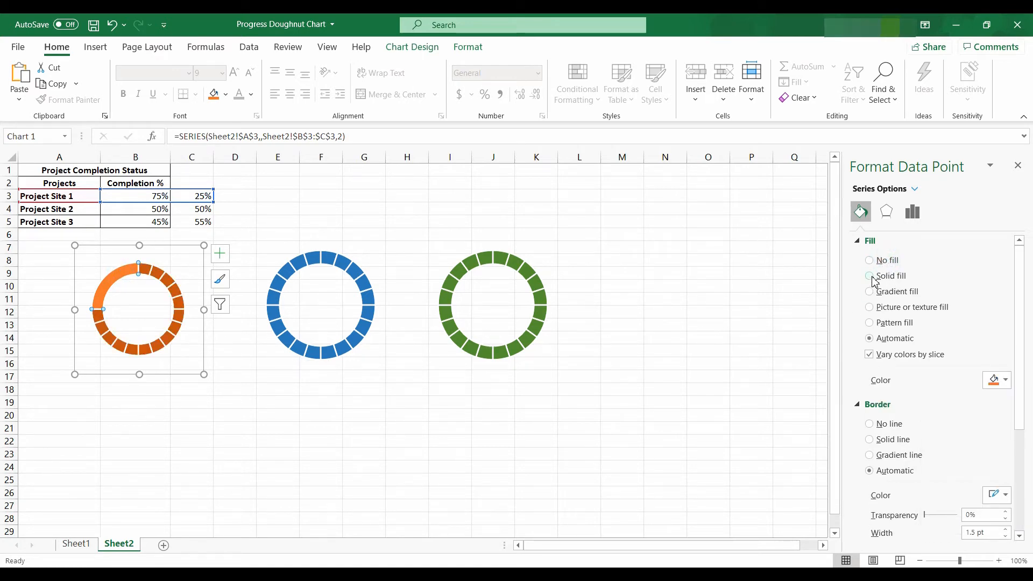
click(1004, 380)
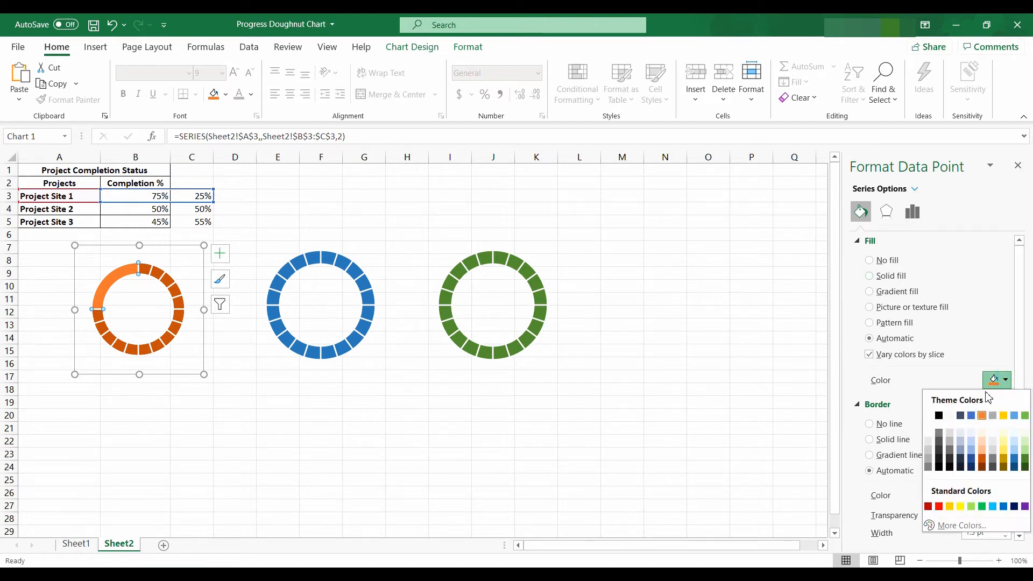
click(928, 416)
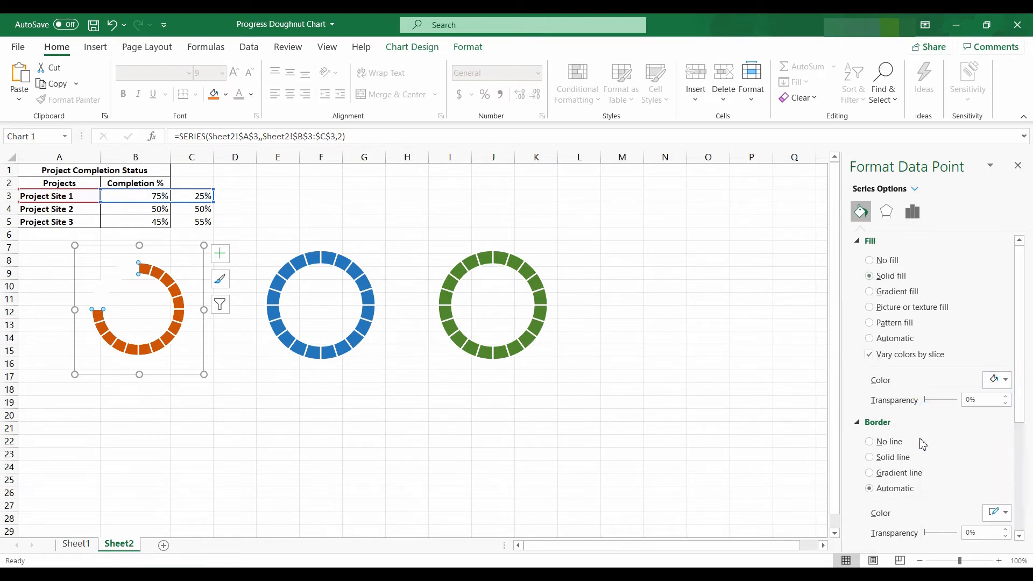
click(979, 399)
text(20)
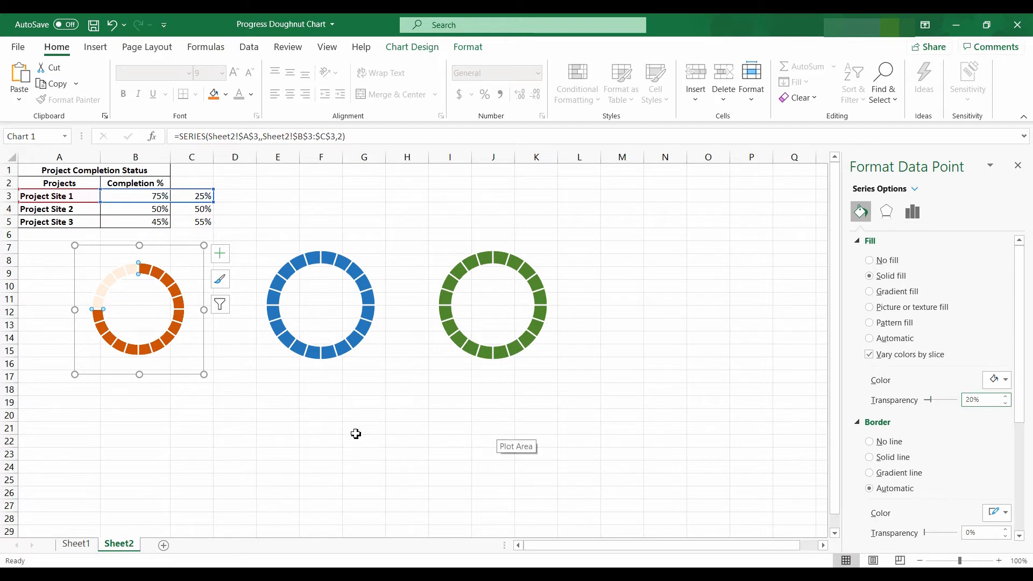
click(328, 428)
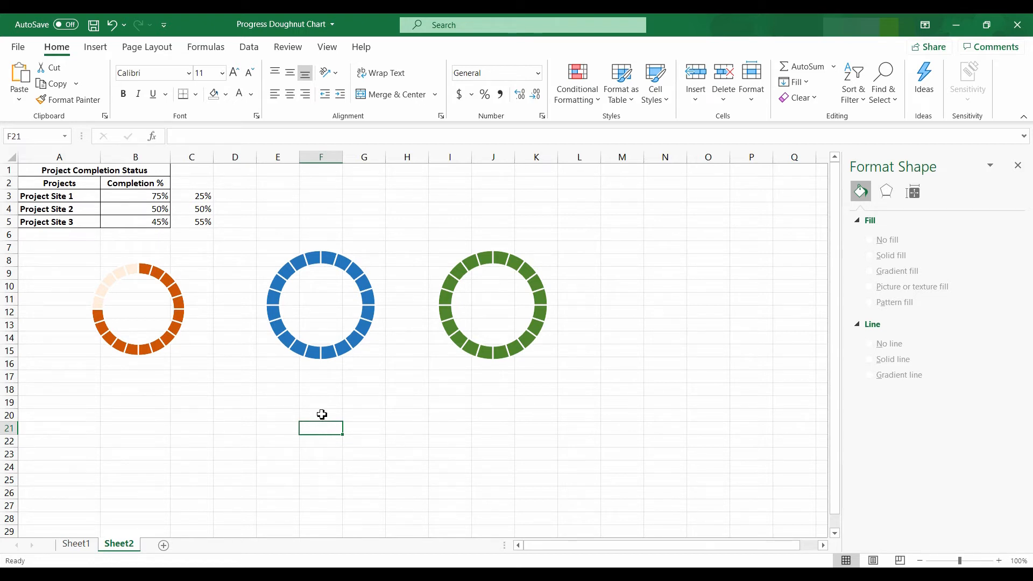
- Add a second data series to the blue chart, named from cell A4 with values from B4:C4 on Sheet2
click(372, 264)
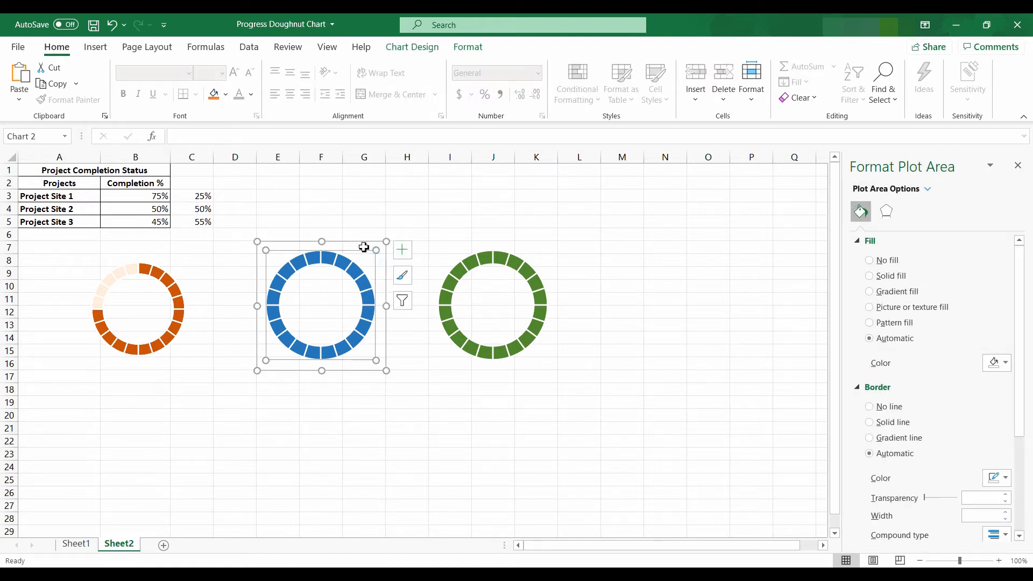
right_click(363, 247)
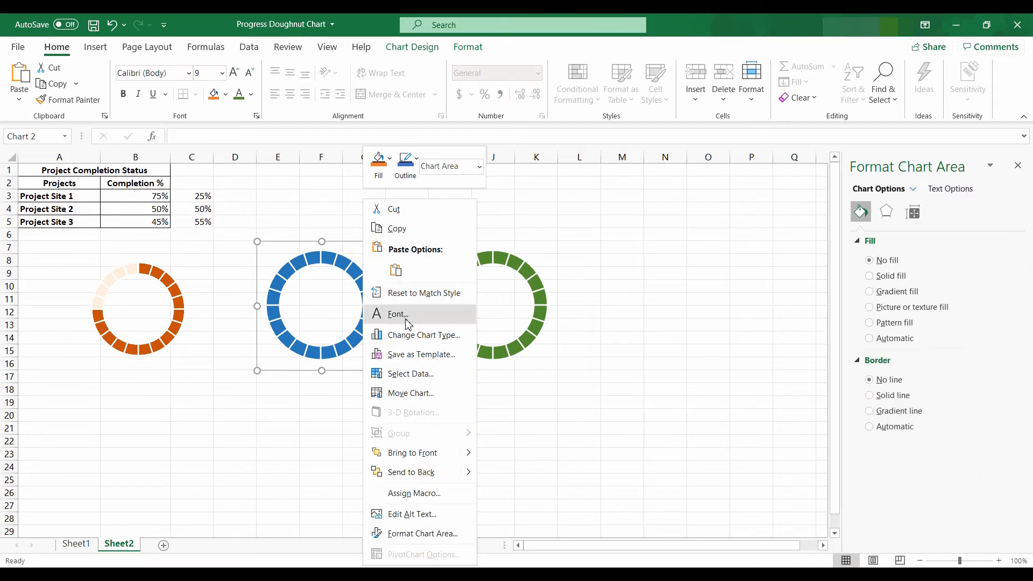
click(422, 379)
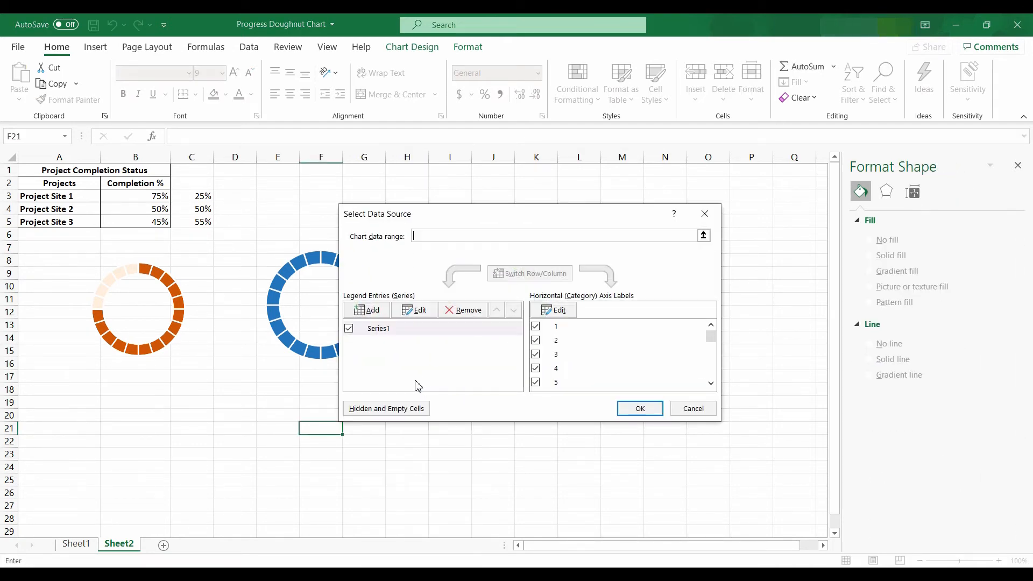
click(368, 311)
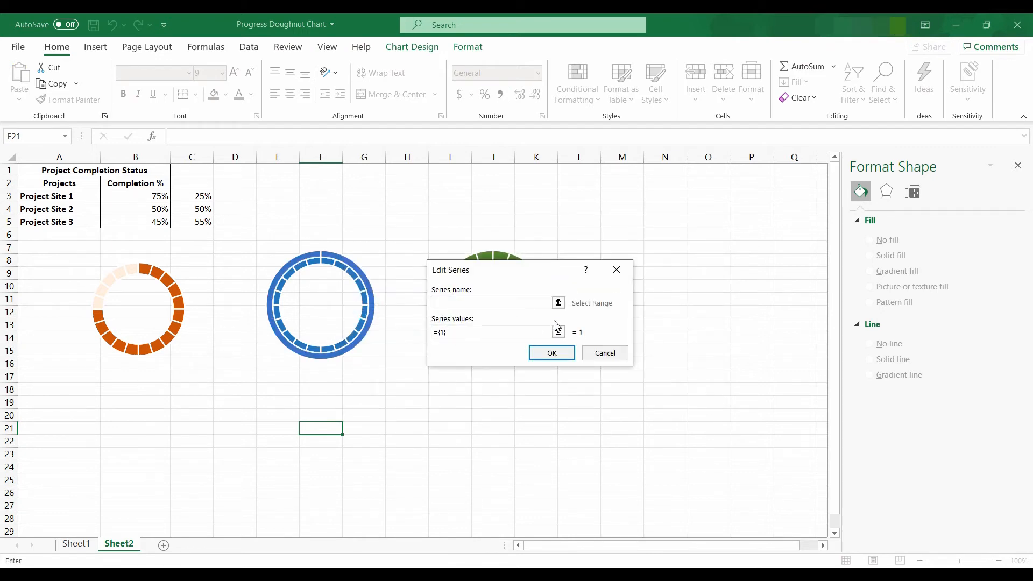
click(80, 209)
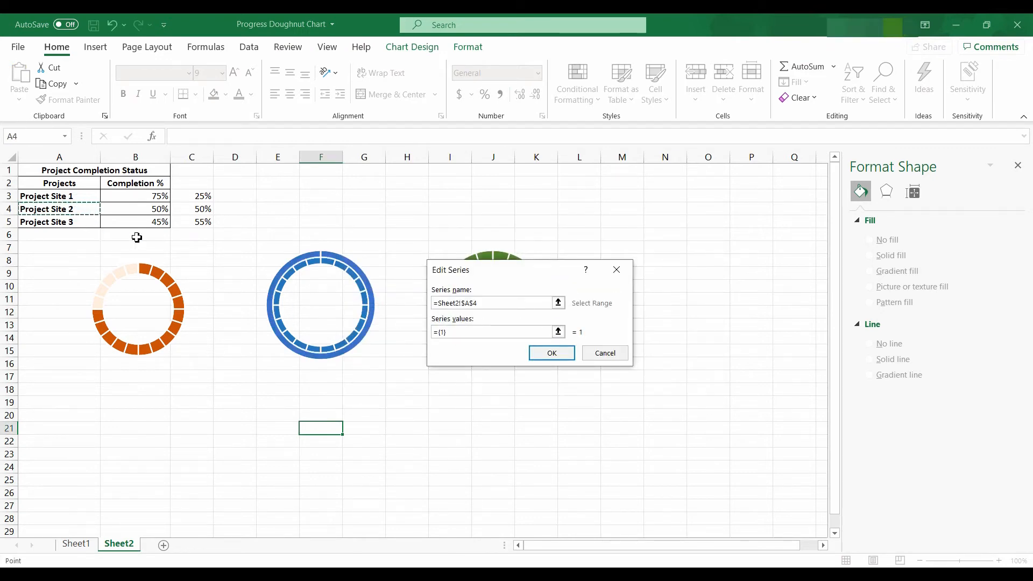
click(558, 331)
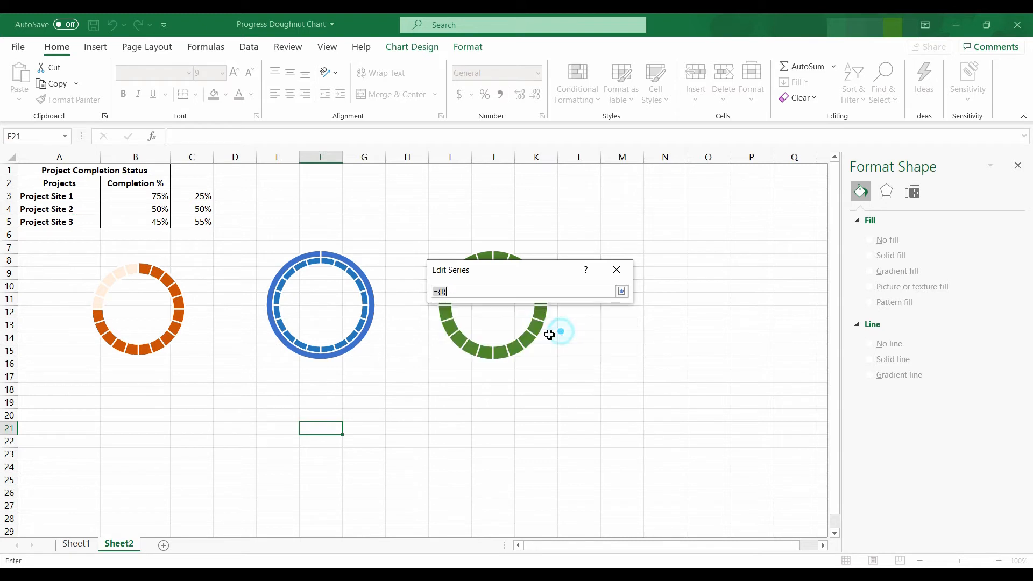
drag(127, 210, 184, 212)
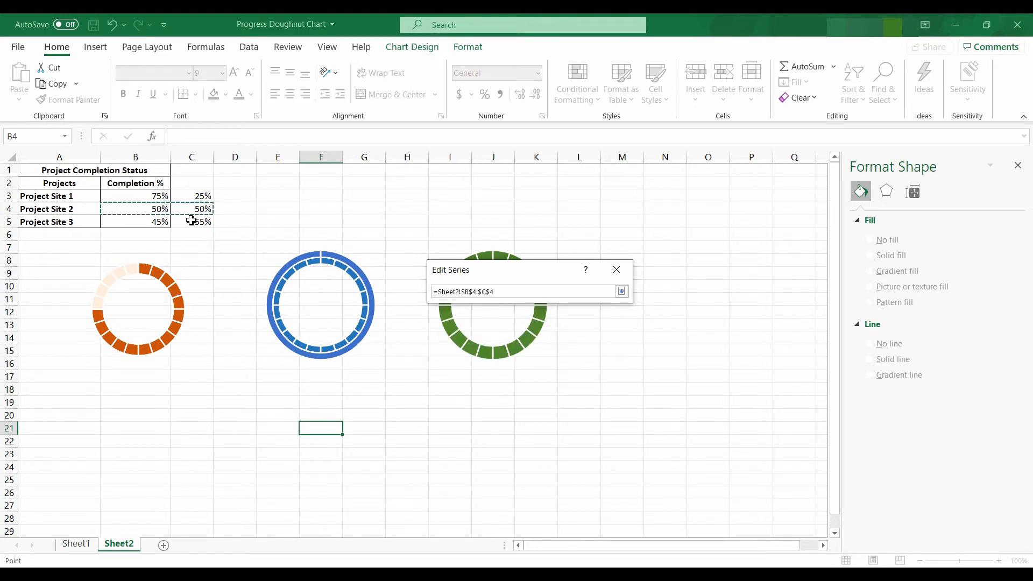
key(Return)
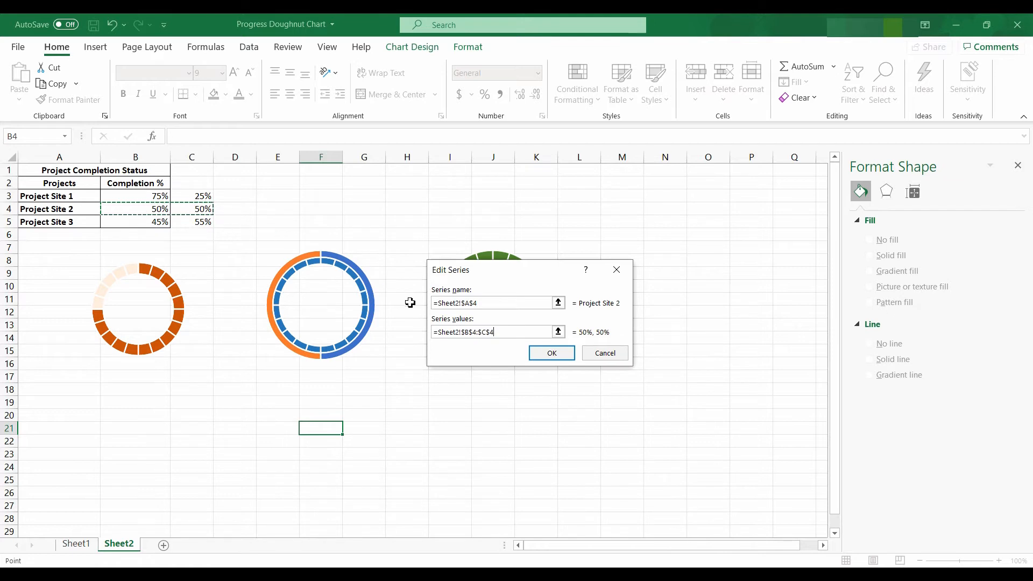
click(551, 358)
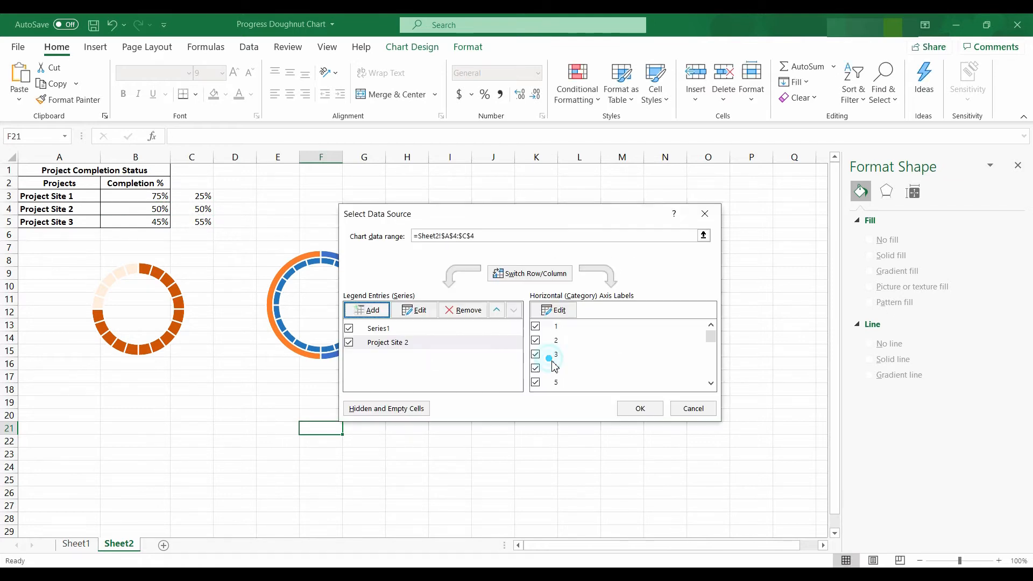
click(634, 409)
- Assign the Project Site 2 series to the secondary axis, keeping both series as doughnut charts
click(347, 261)
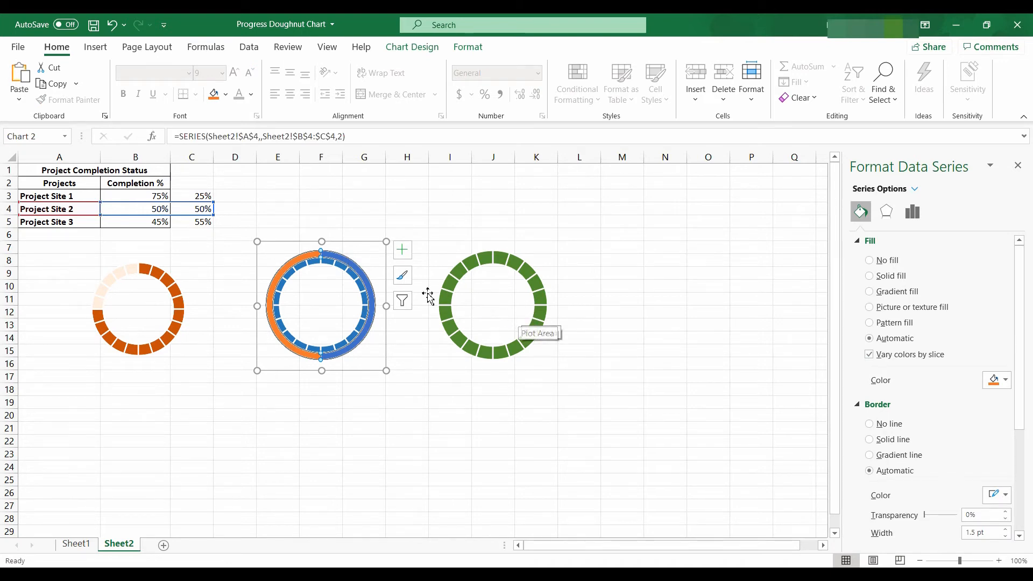
right_click(363, 272)
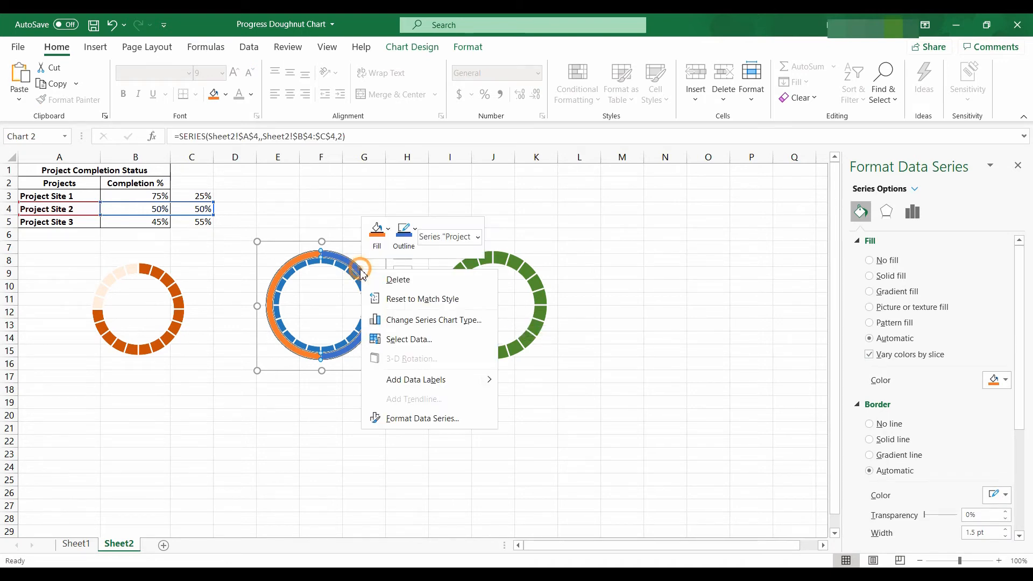
click(401, 320)
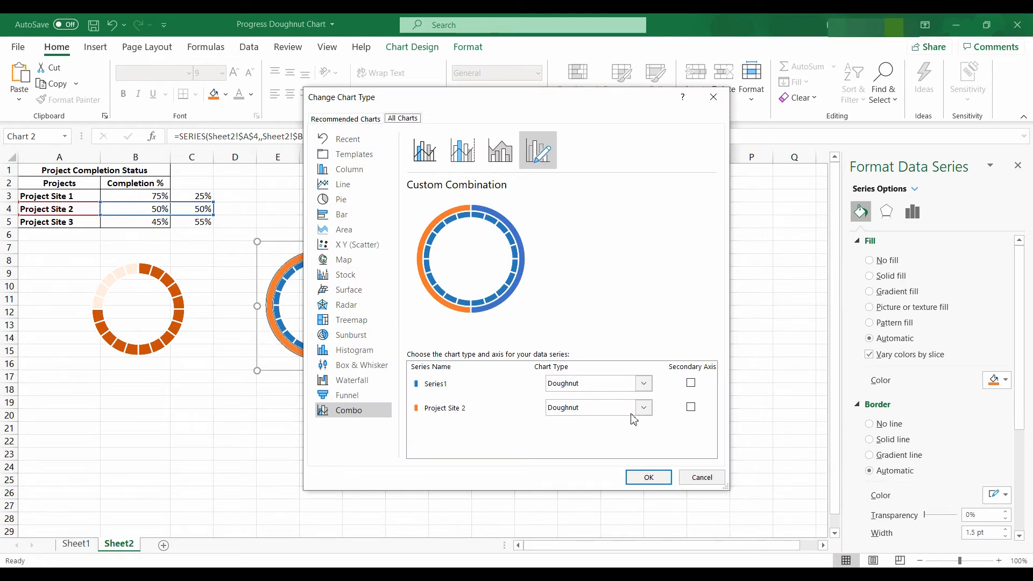
click(690, 408)
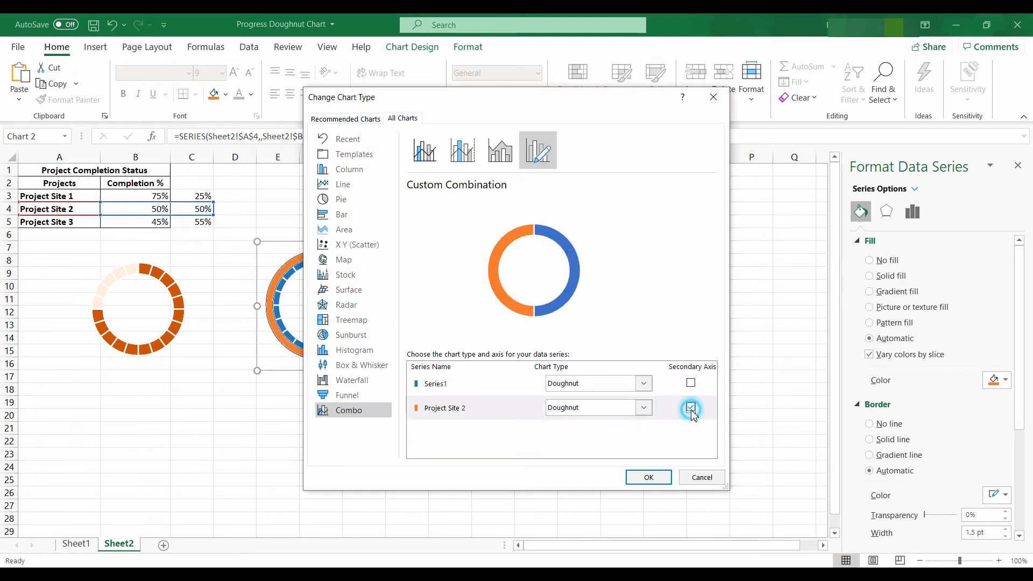
click(659, 481)
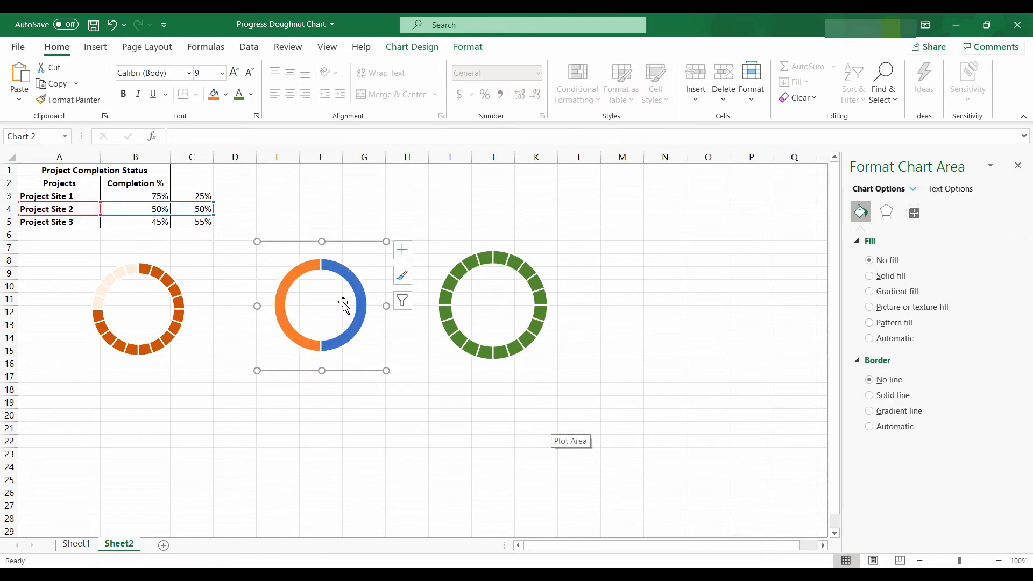
- Set only the completed 50% slice of the Project Site 2 series, the blue half, to no fill
click(355, 285)
click(355, 285)
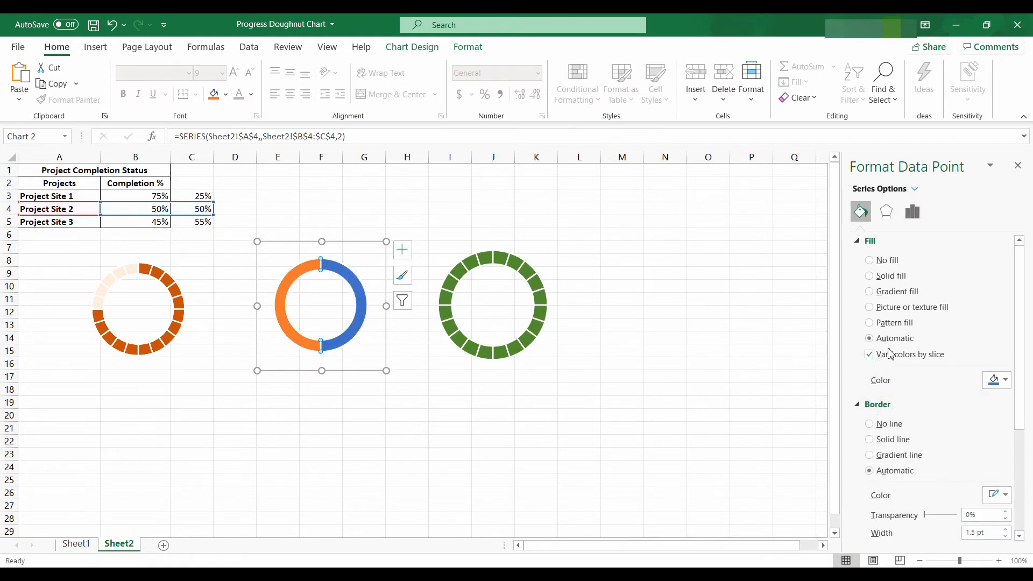
click(870, 261)
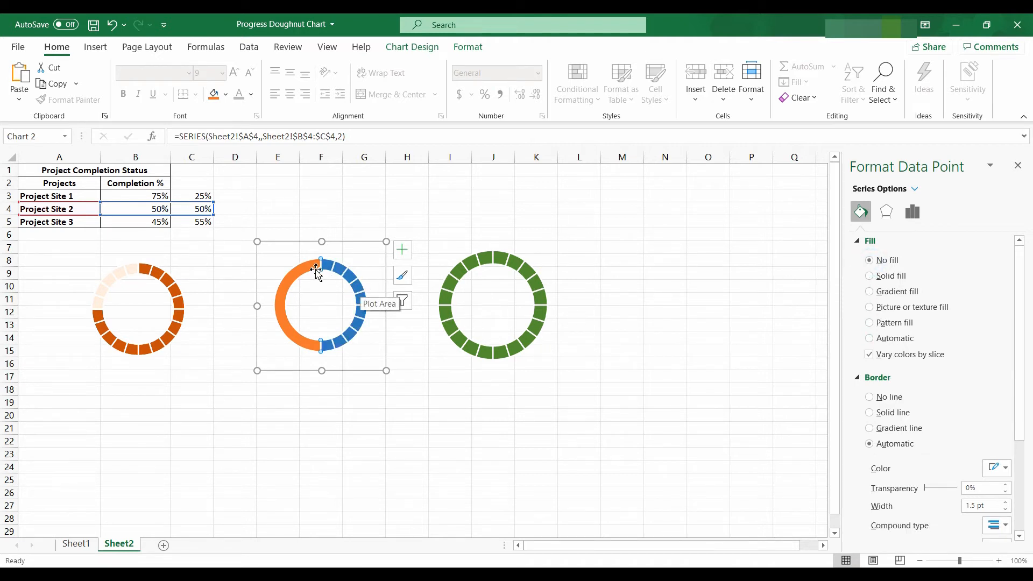
- Fill the remaining orange 50% slice of the Project Site 2 series with solid white at 20% transparency
key(ctrl+z)
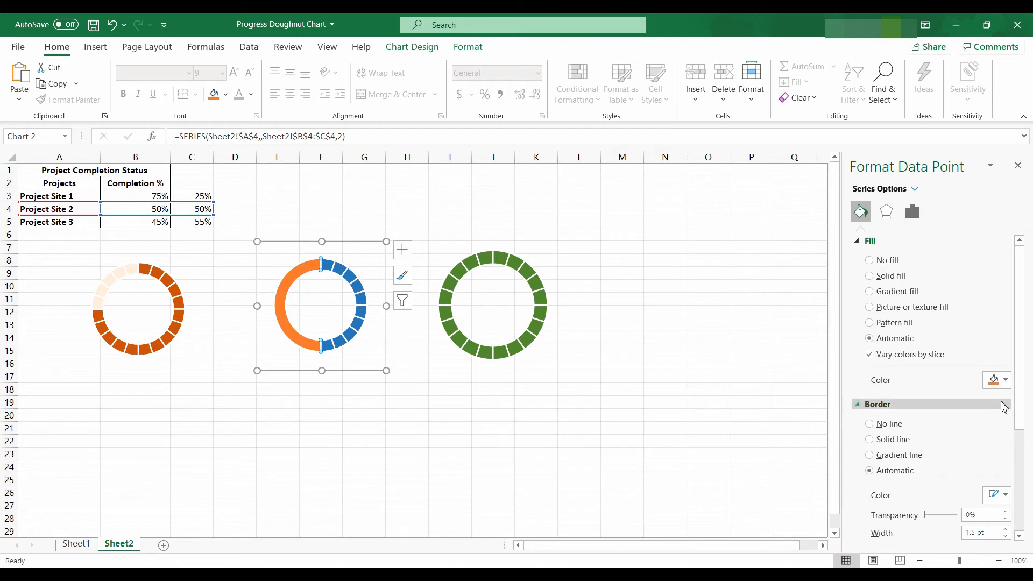
click(1004, 380)
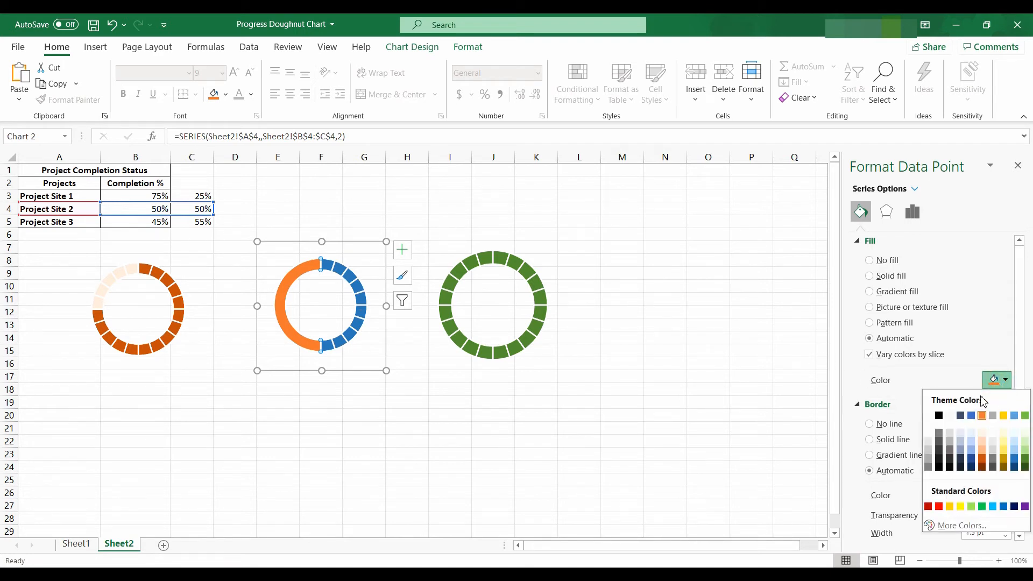
click(928, 416)
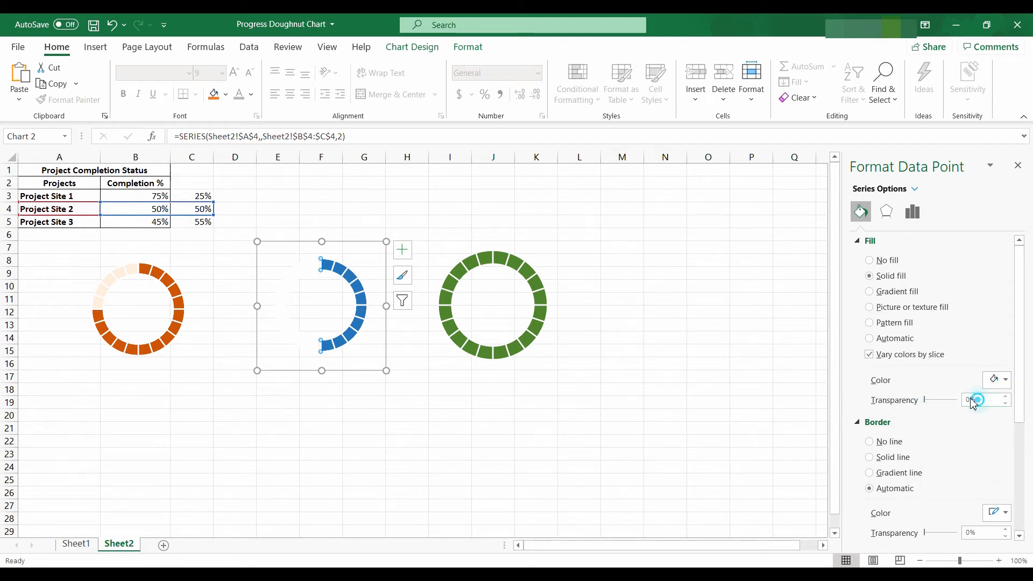
double_click(975, 400)
text(20)
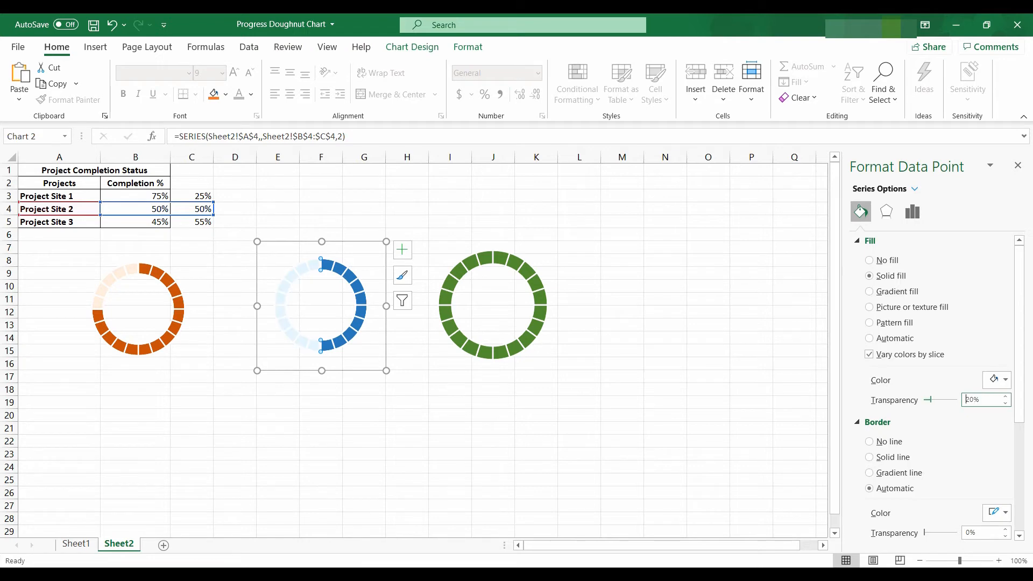
- Add a second data series to the green chart, named from cell A5 with values from B5:C5 on Sheet2
right_click(546, 268)
right_click(525, 249)
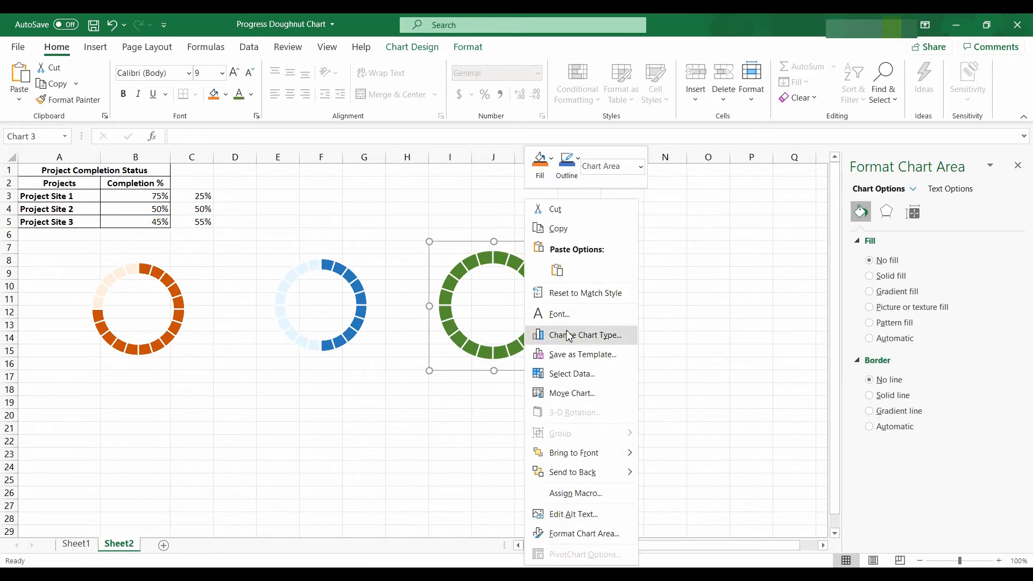
click(581, 374)
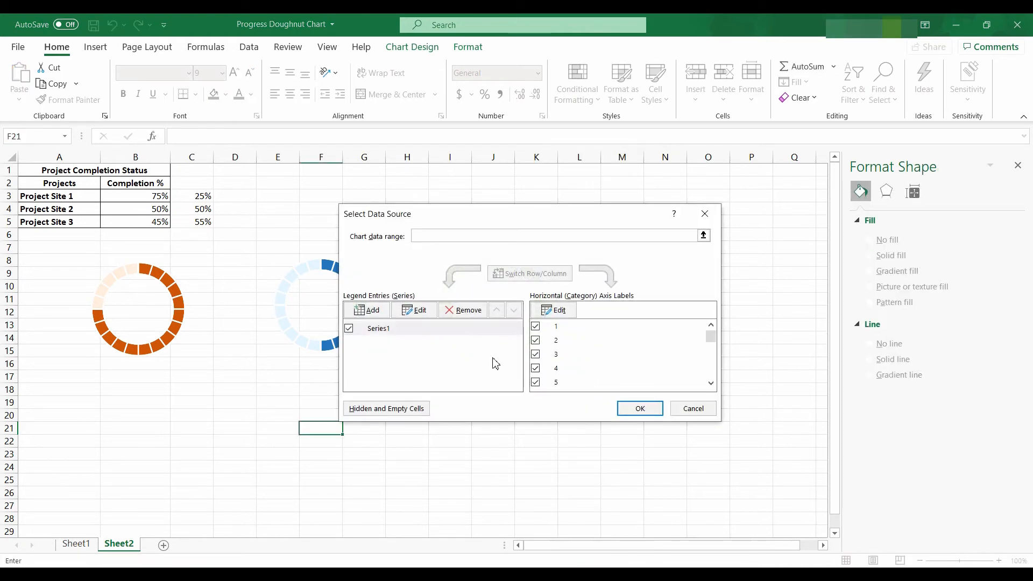
click(375, 311)
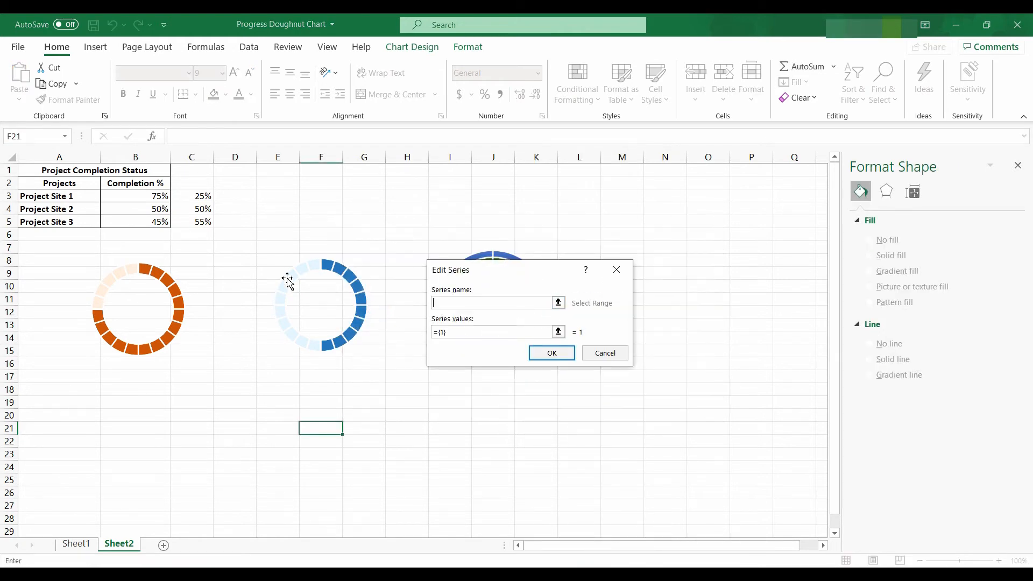
click(78, 221)
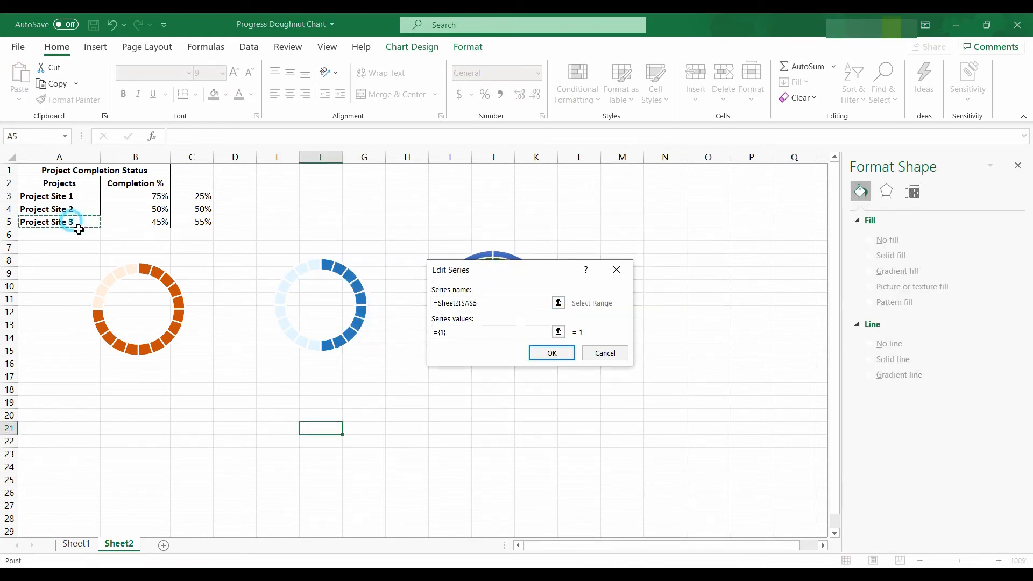
click(558, 332)
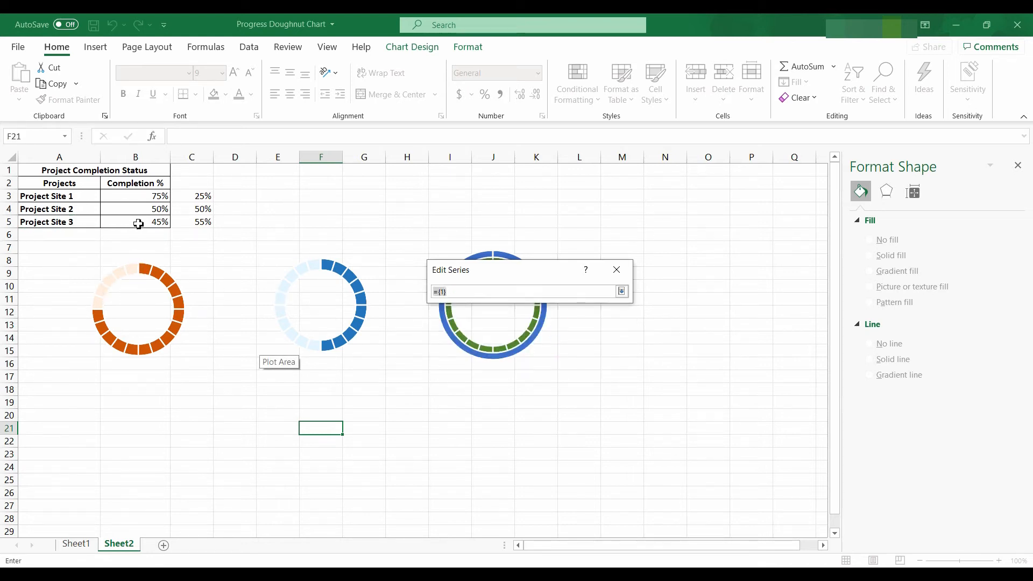
drag(138, 224, 196, 225)
key(Return)
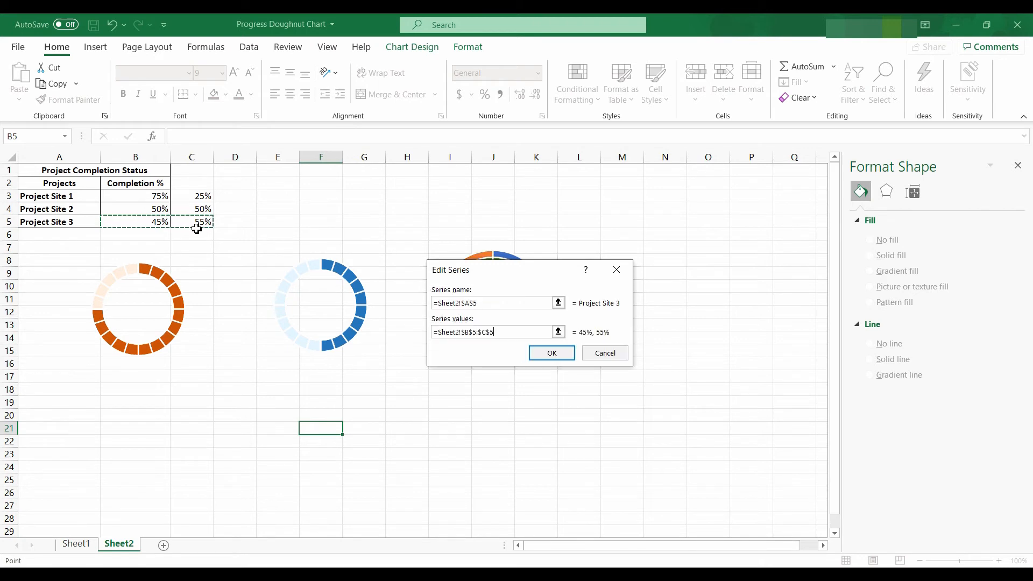
click(552, 353)
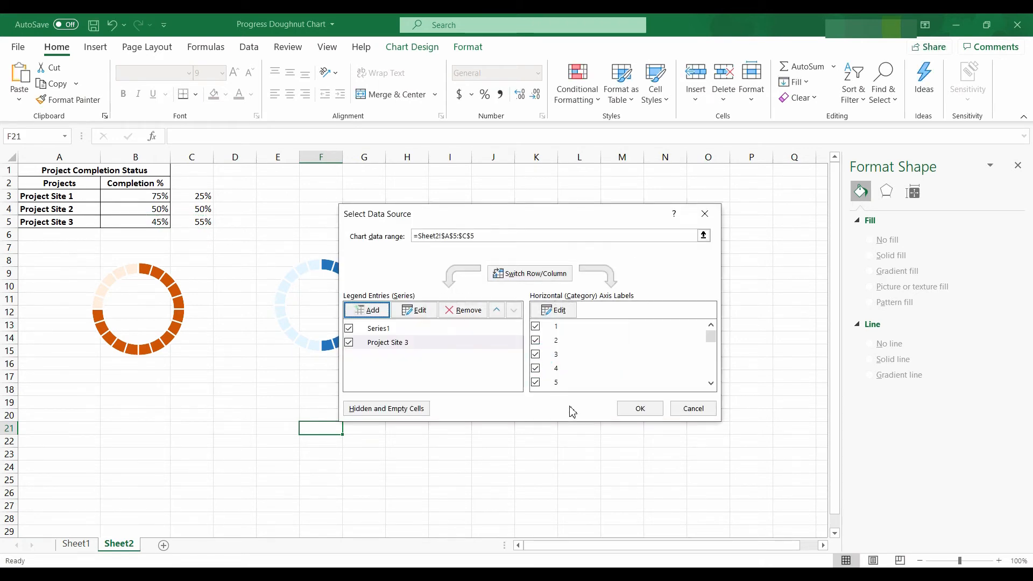
click(632, 415)
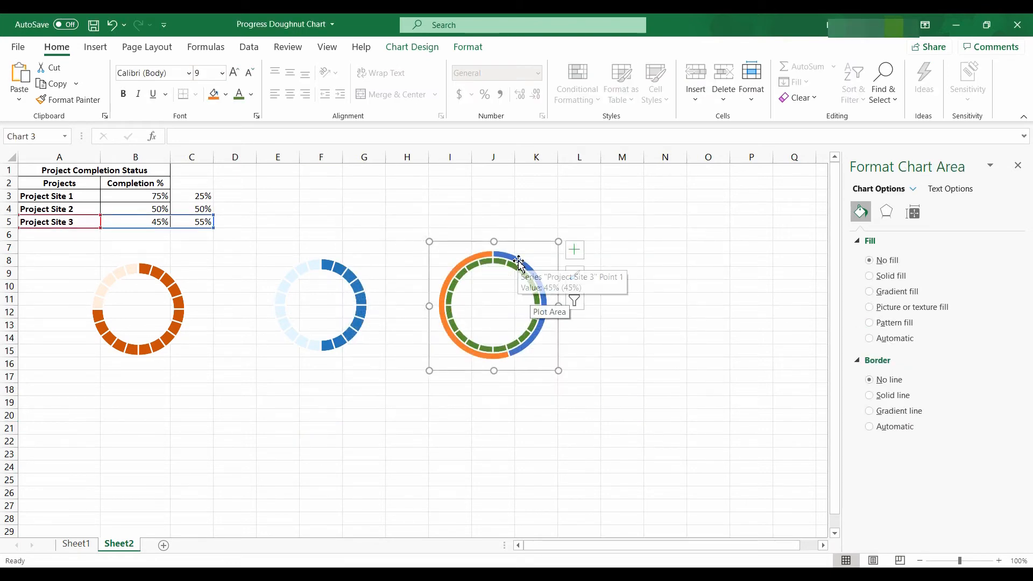
- Assign the Project Site 3 series to the secondary axis, keeping both series as doughnut charts
click(520, 262)
right_click(519, 260)
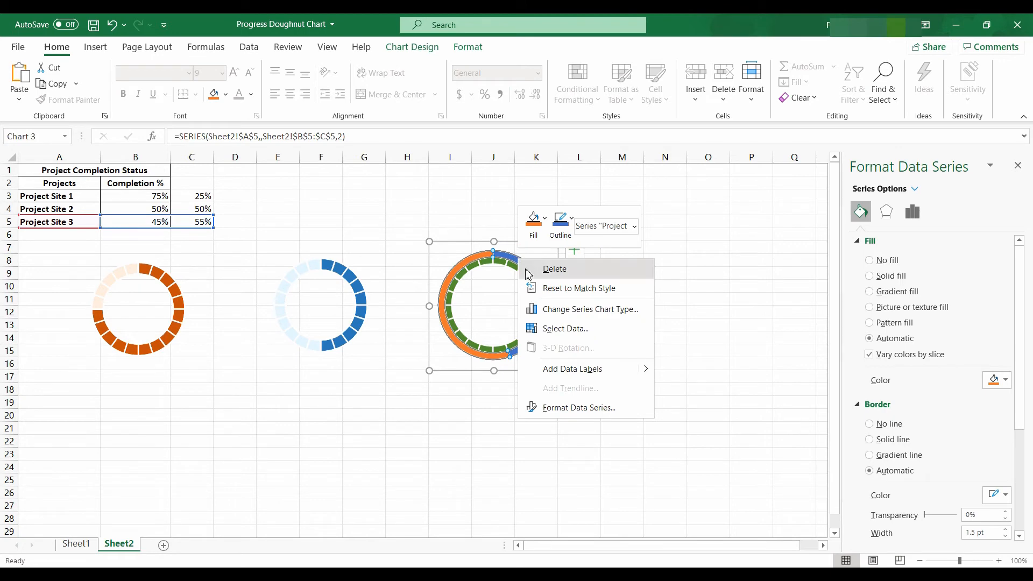
click(572, 311)
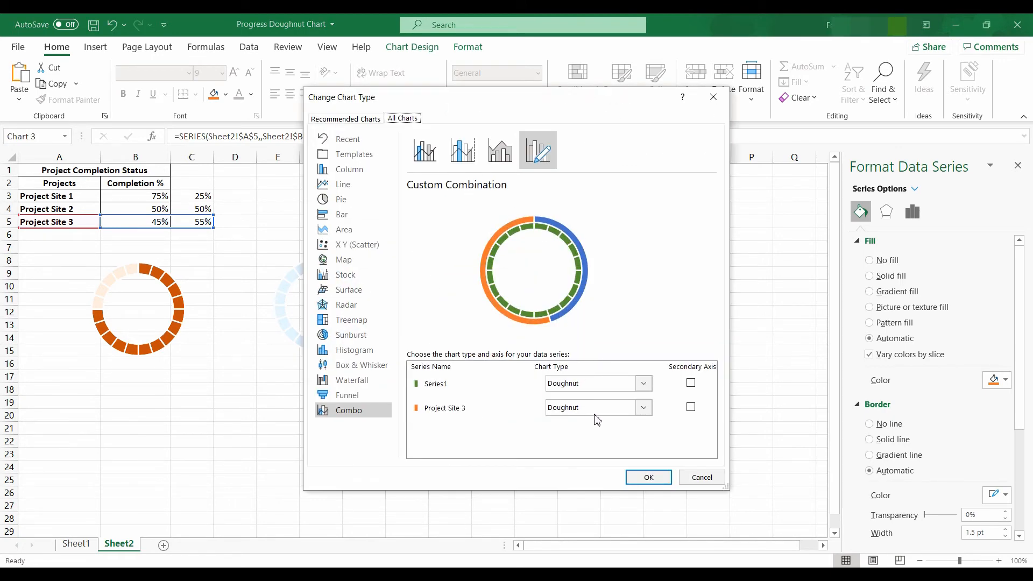
click(690, 408)
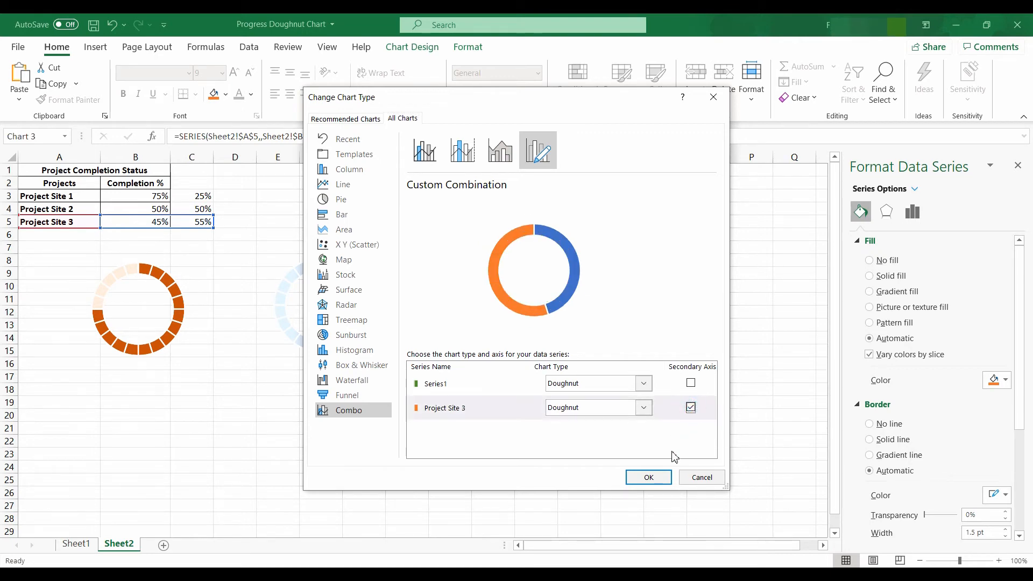
click(649, 478)
- Set only the completed 45% slice of the Project Site 3 series, the blue part, to no fill
click(528, 336)
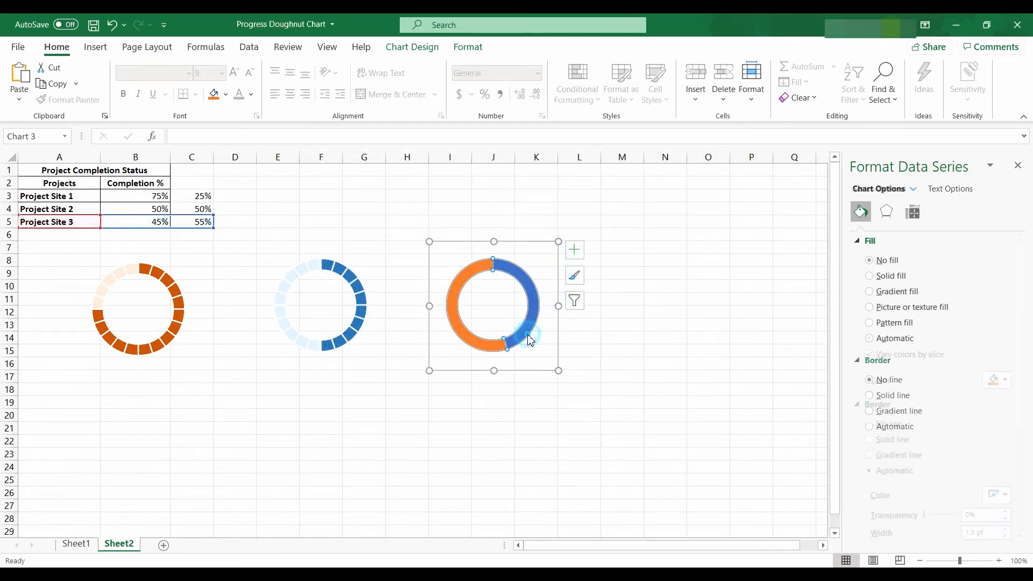
click(527, 336)
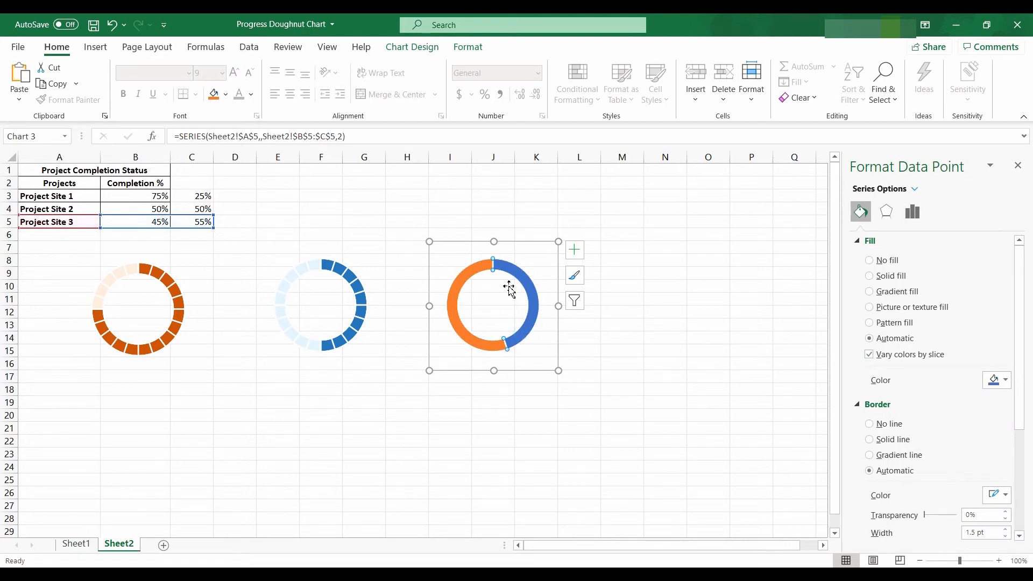
click(869, 261)
- Fill the remaining orange 55% slice of the Project Site 3 series with solid white at 20% transparency
click(494, 350)
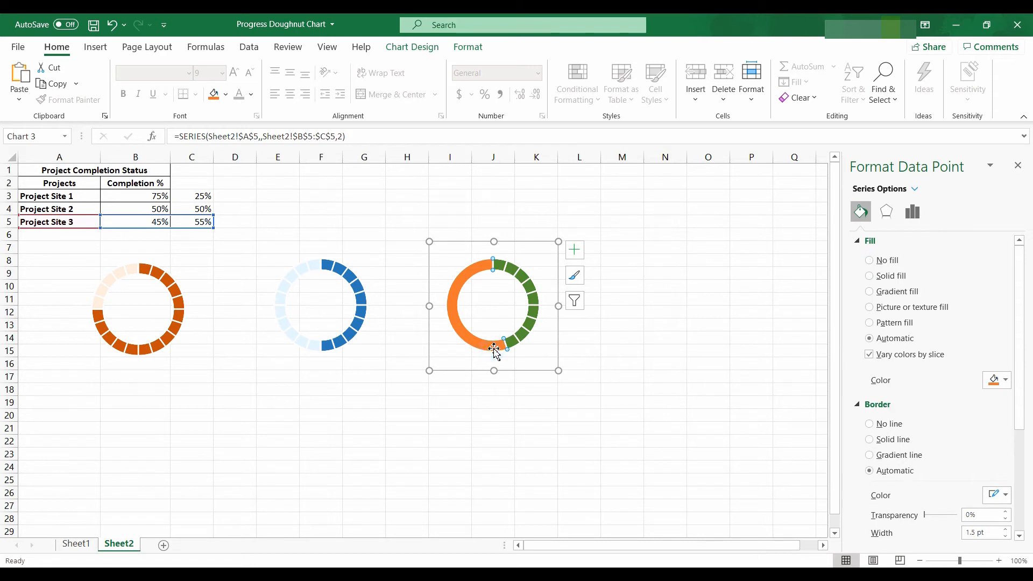
click(1004, 381)
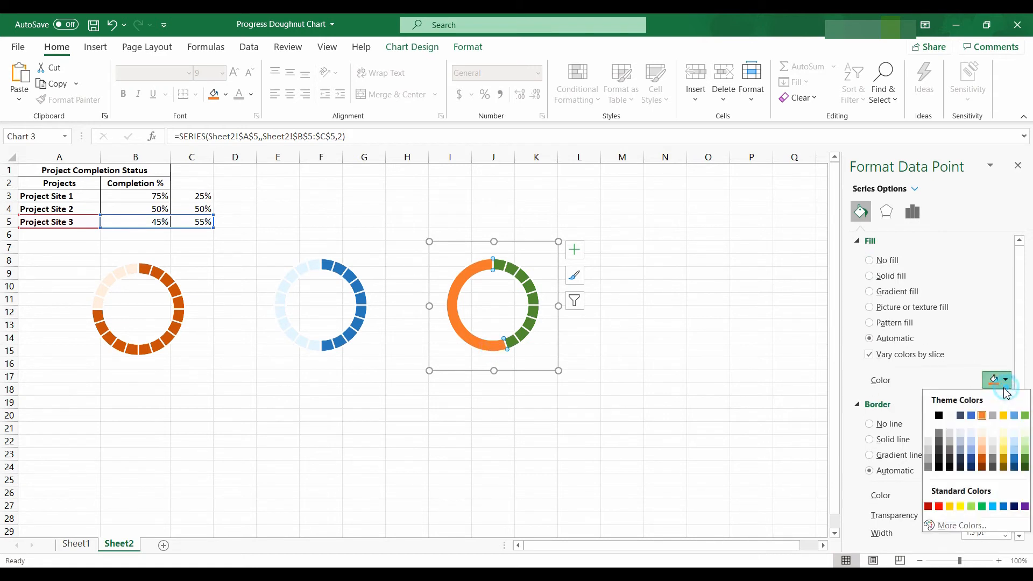
click(927, 416)
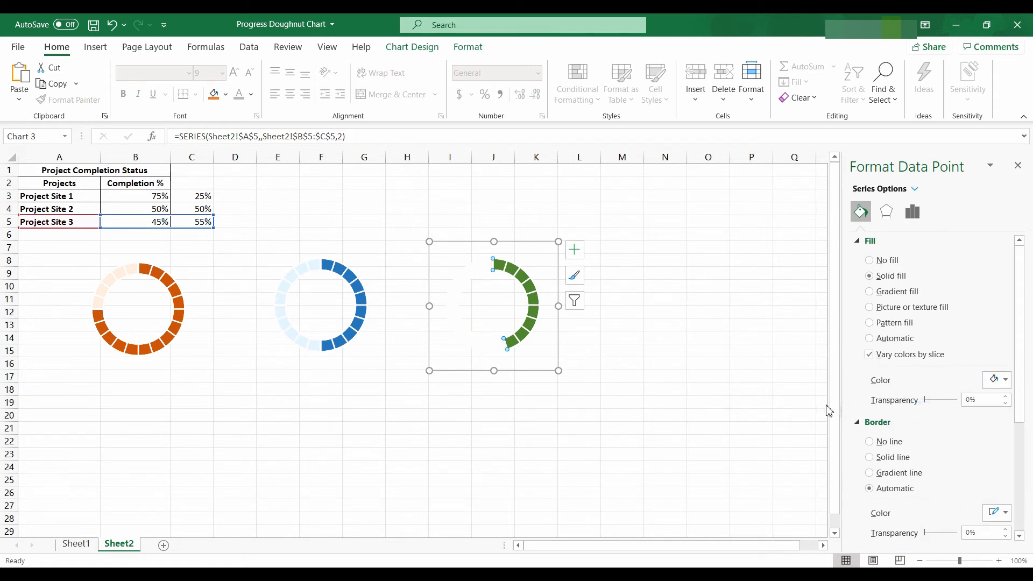
drag(984, 400, 953, 399)
text(20)
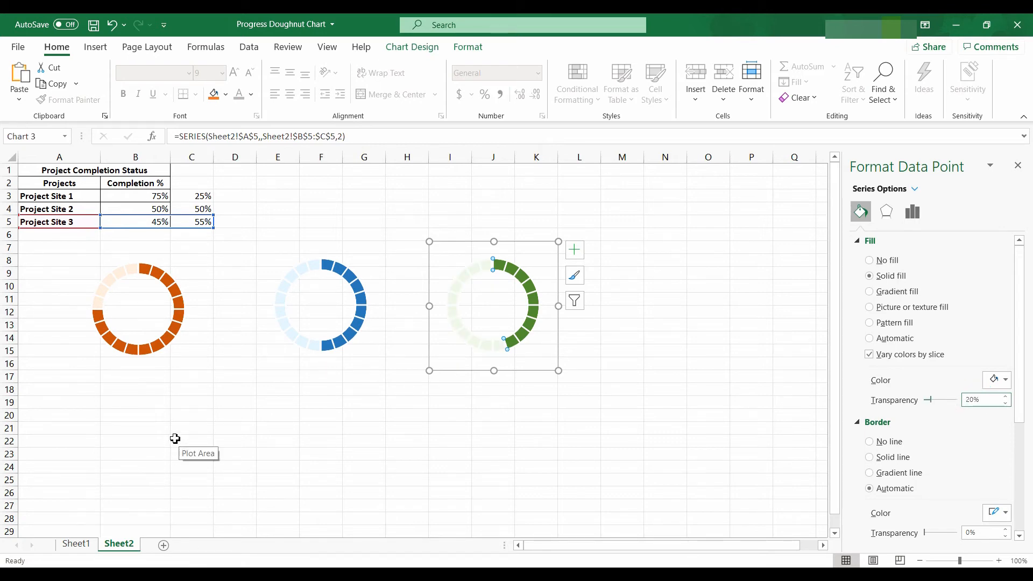
- Change the Project Site 1 completion percentage in cell B3 to 65%
click(195, 278)
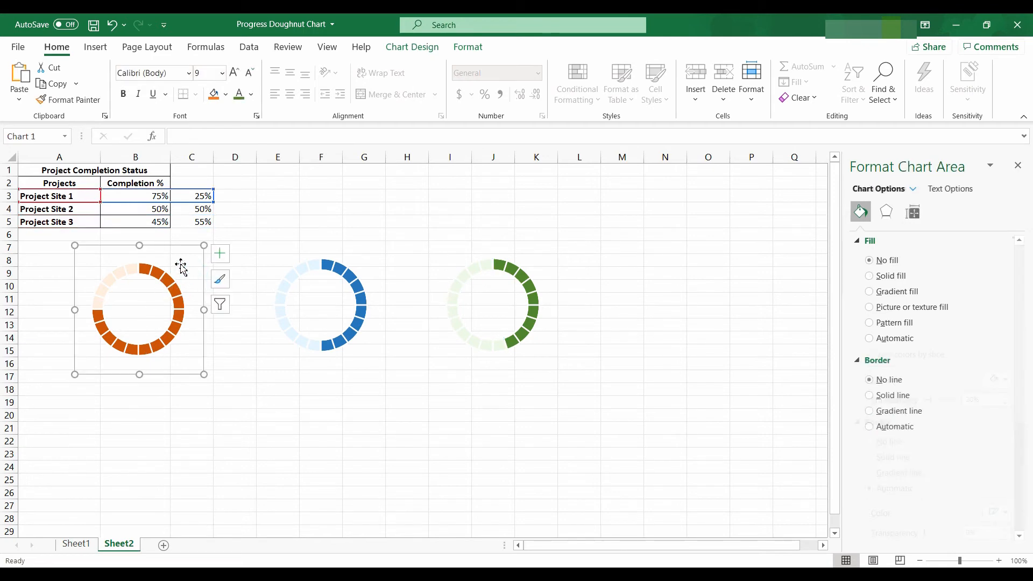
click(253, 229)
click(152, 197)
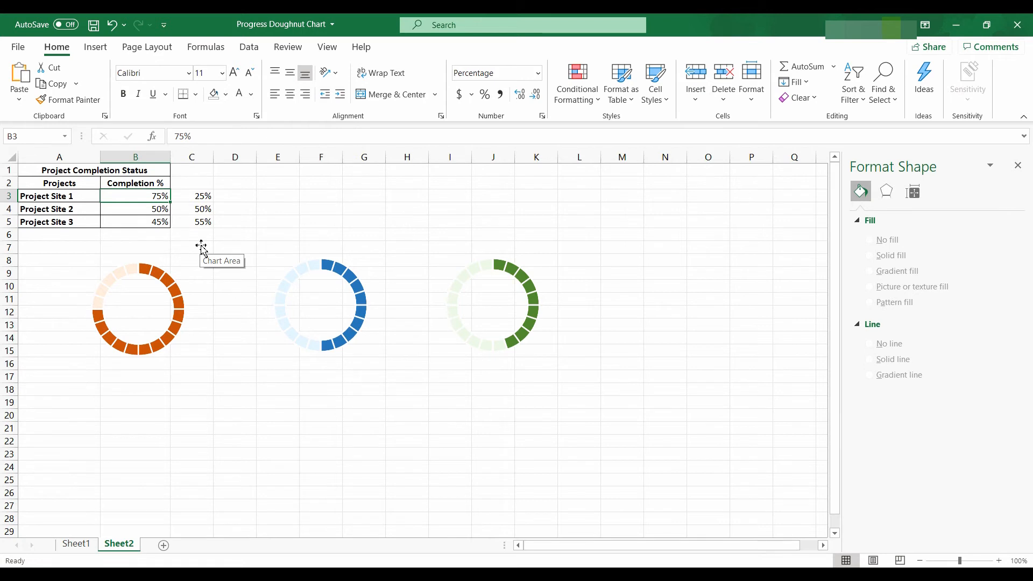
text(6)
key(Return)
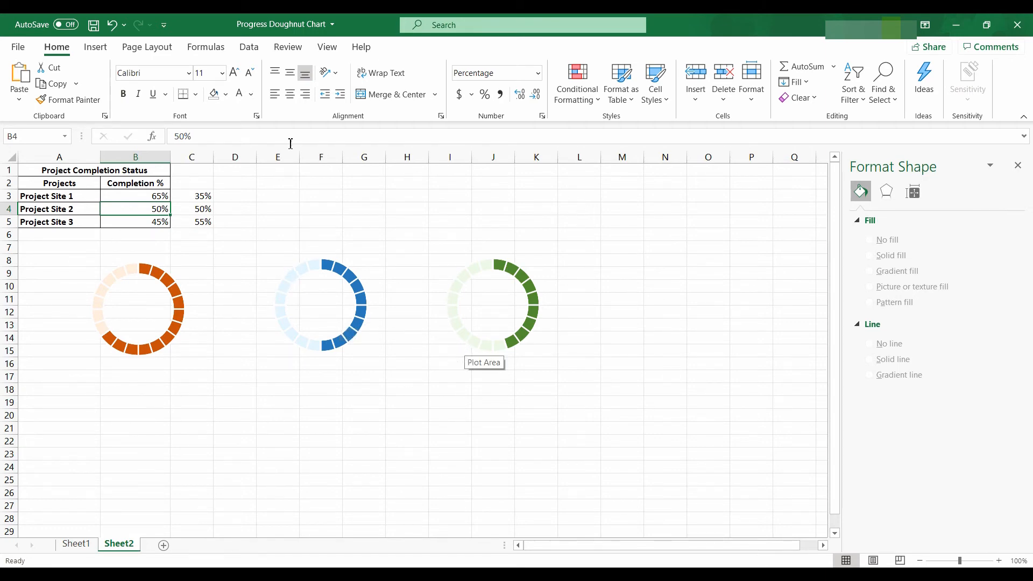
- Insert a text box below the orange doughnut chart and link it to cell B3 with the formula =$B$3
click(105, 51)
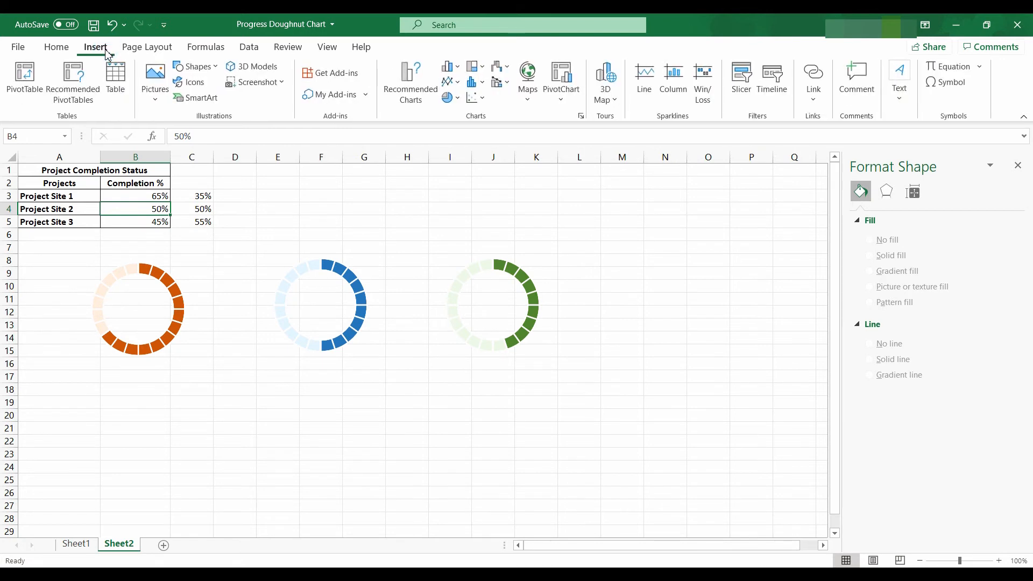
click(903, 93)
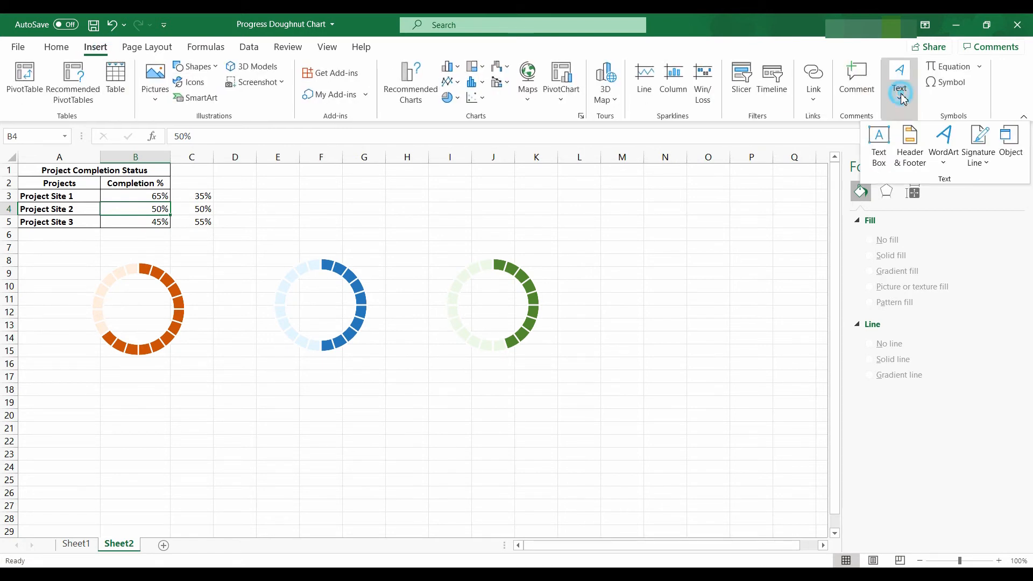
click(881, 152)
click(124, 386)
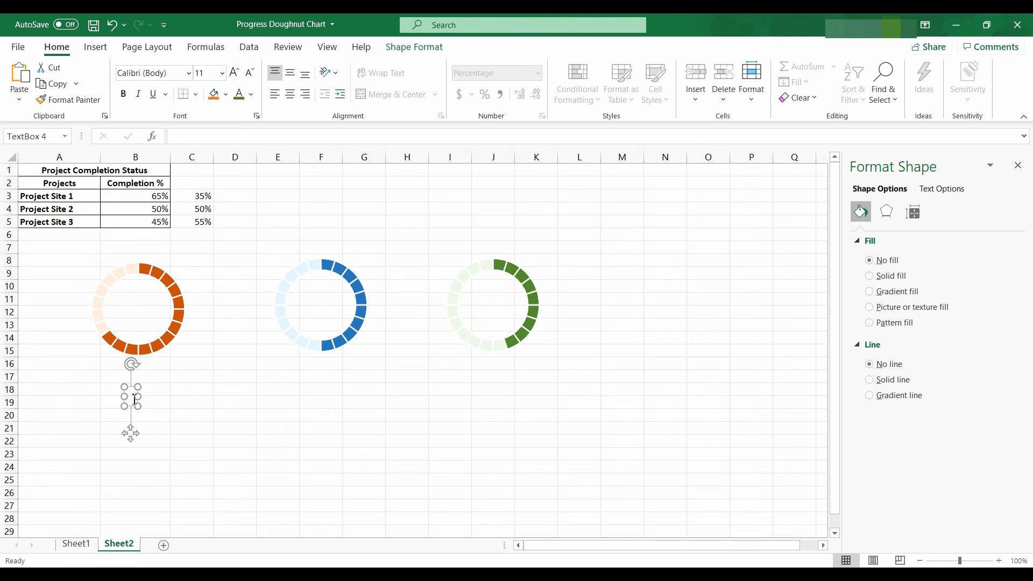
click(192, 138)
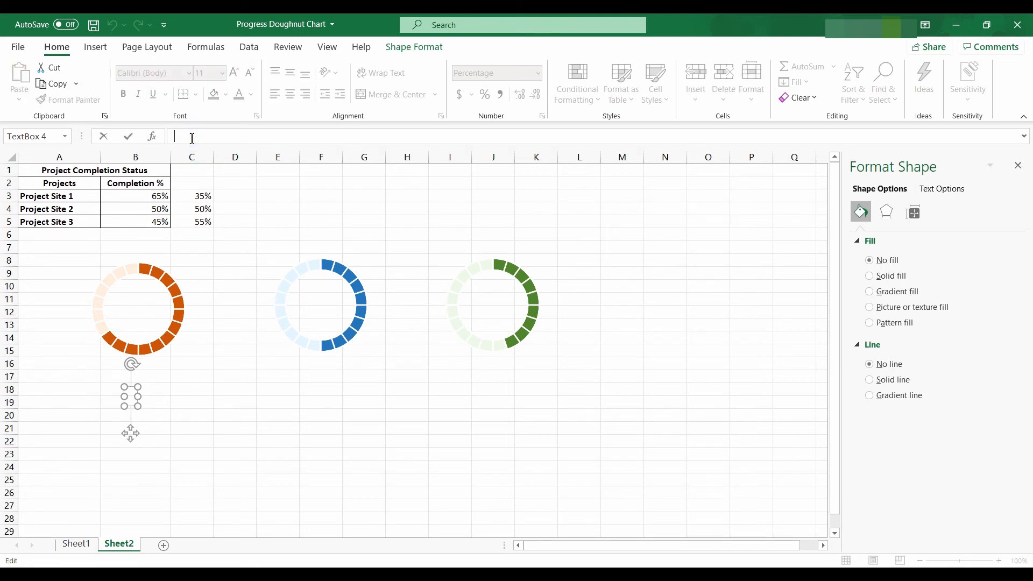
text(=)
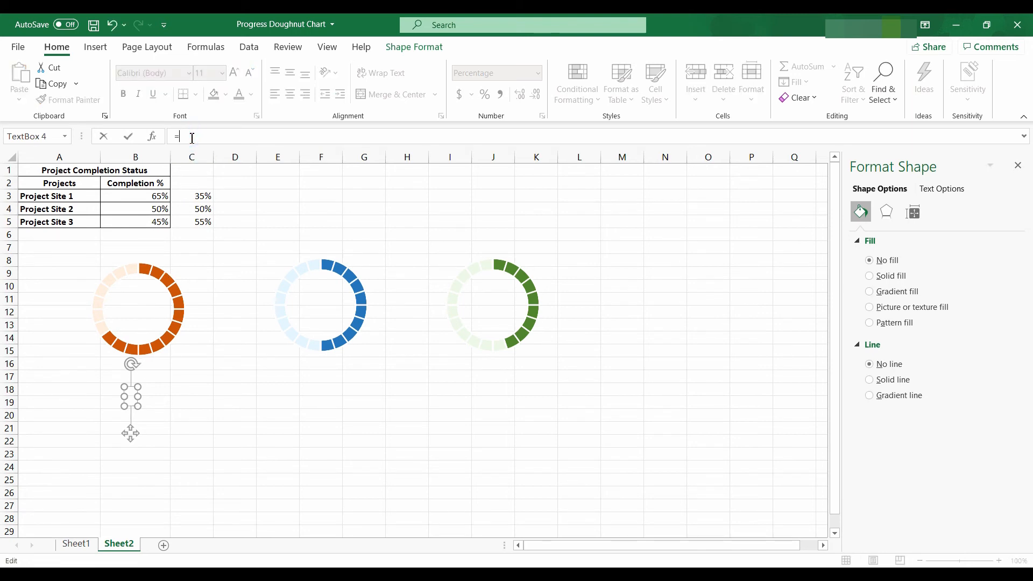
click(156, 196)
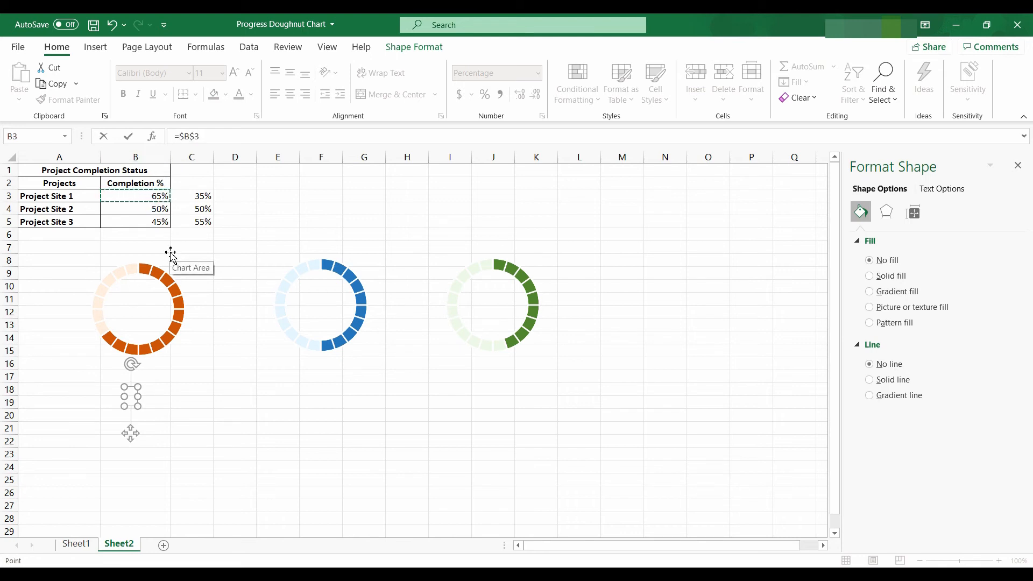
key(Return)
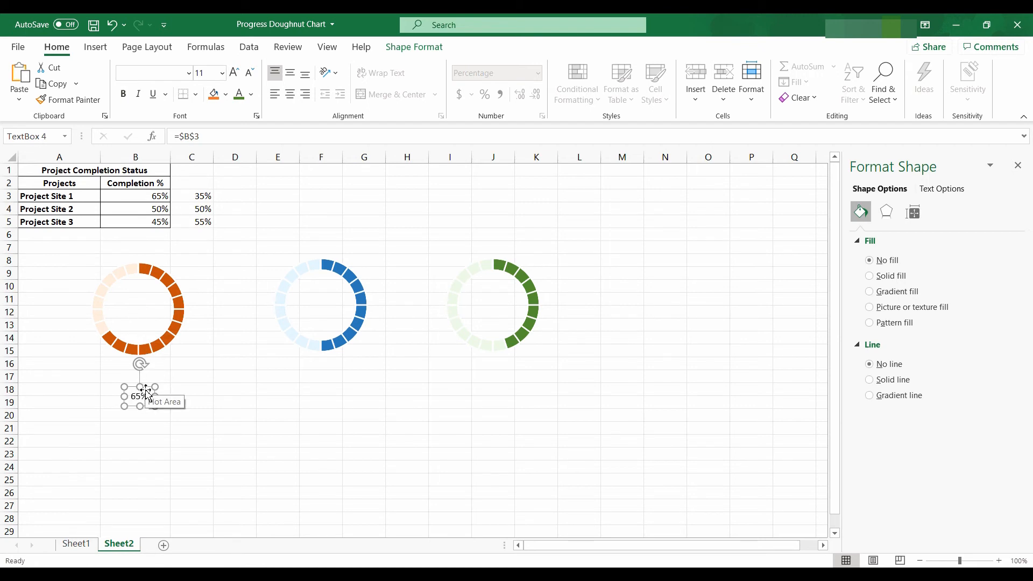
- Set the font of the text box linked to B3 to Impact
click(188, 74)
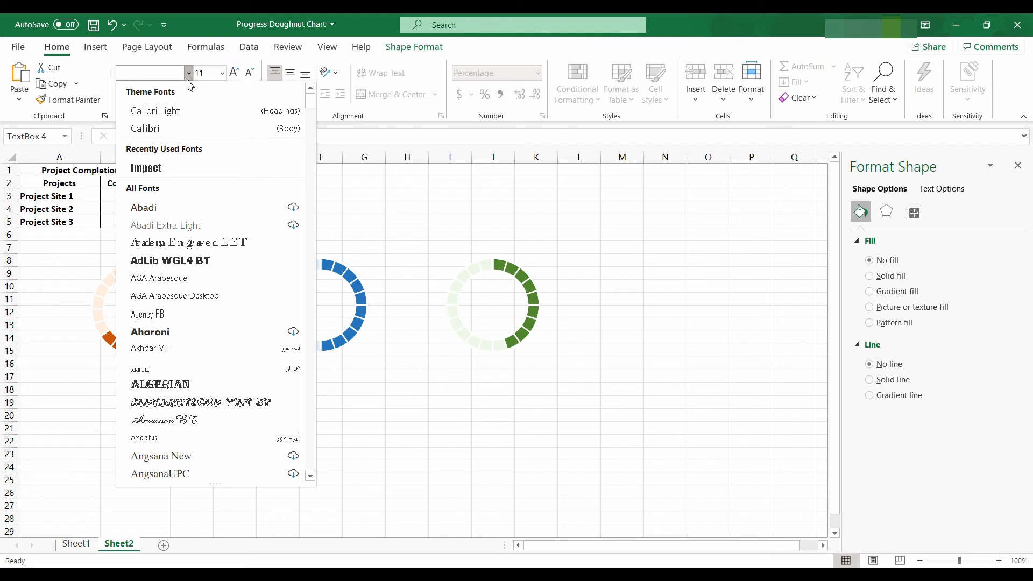
click(223, 168)
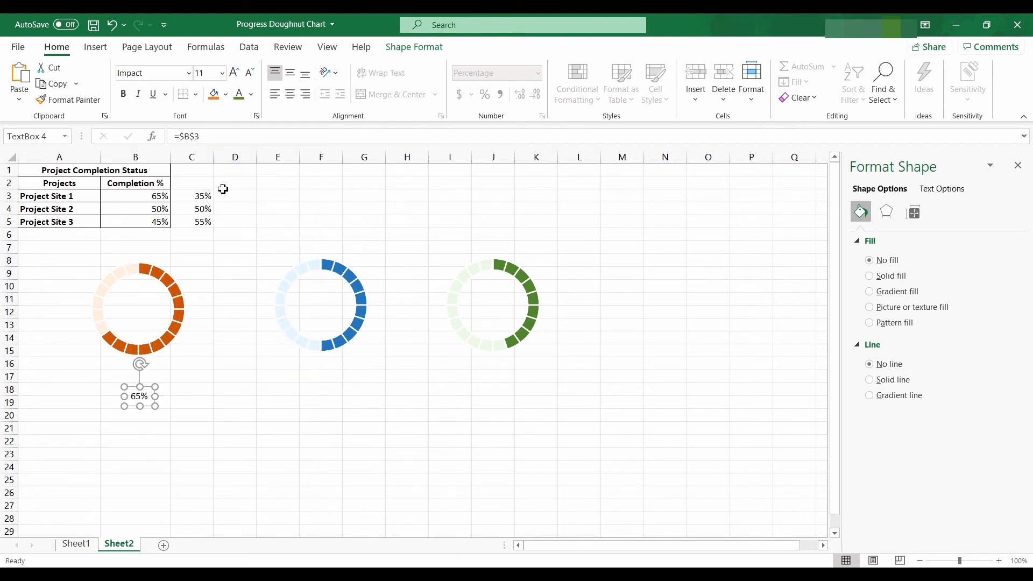
click(188, 74)
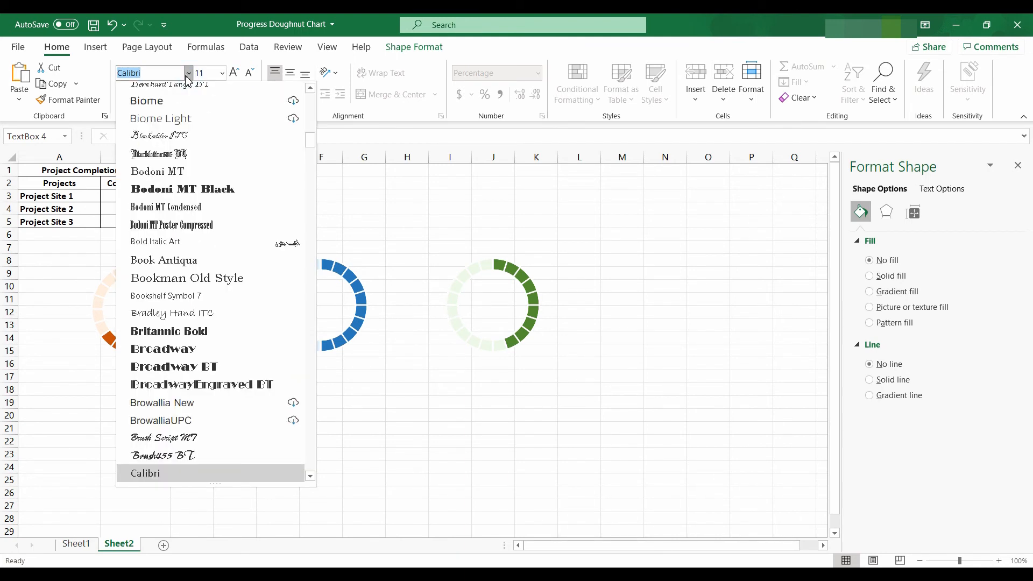
scroll(204, 161, up, 15)
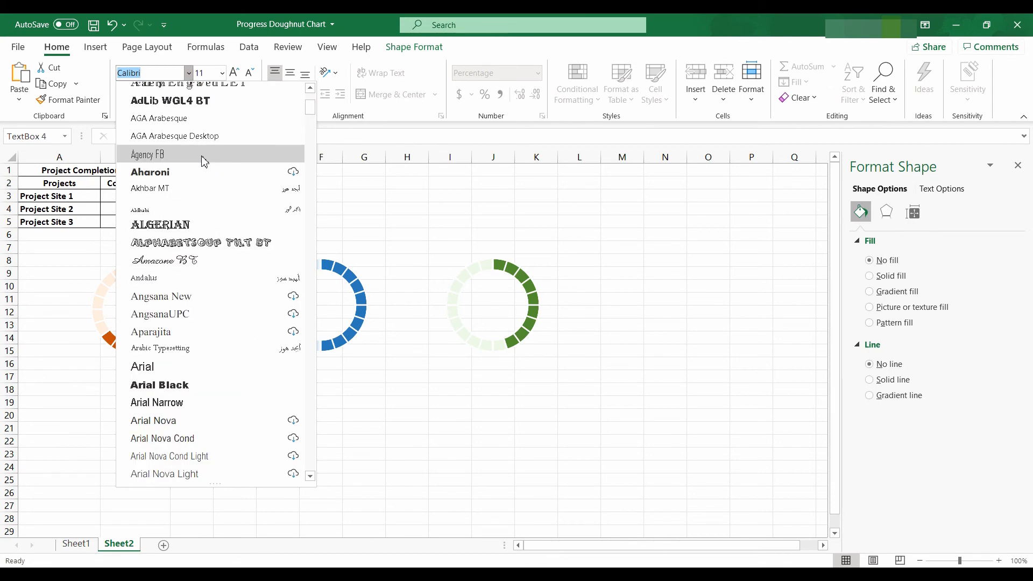
scroll(182, 105, up, 2)
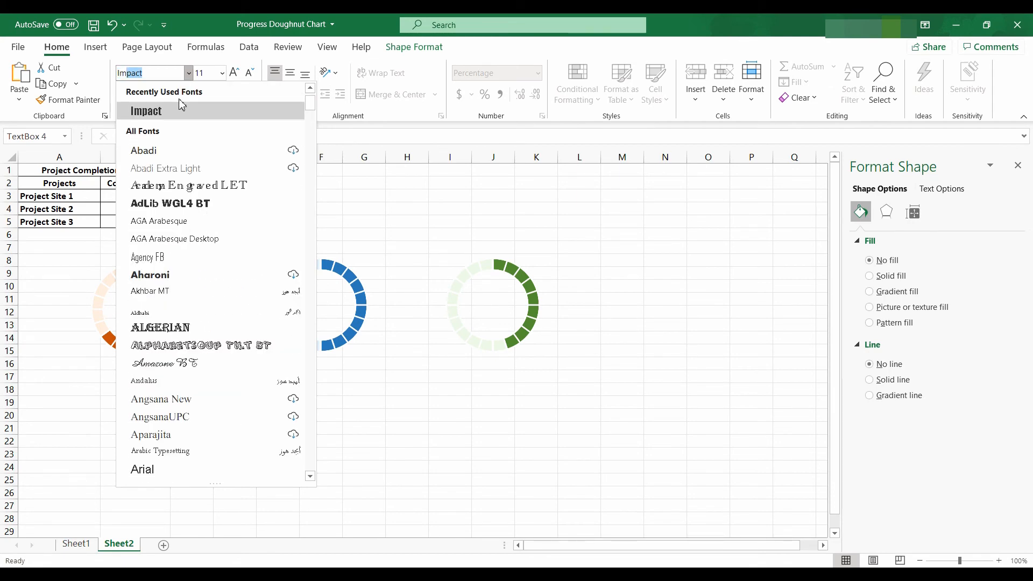
click(182, 110)
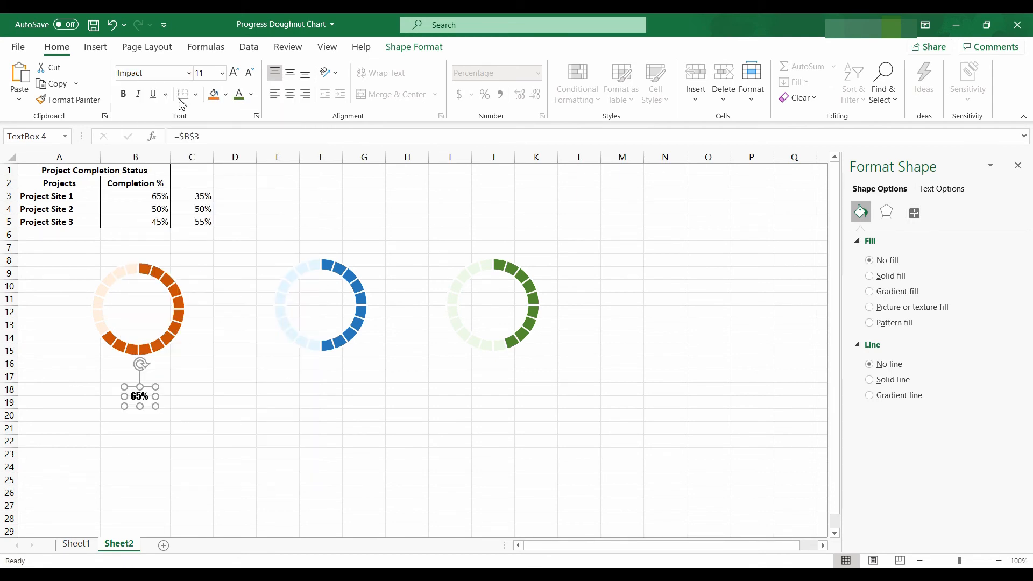
- Enlarge the text of the percentage label below the orange chart to size 28
click(234, 73)
click(234, 73)
click(234, 73)
click(233, 74)
click(234, 73)
click(234, 74)
click(234, 73)
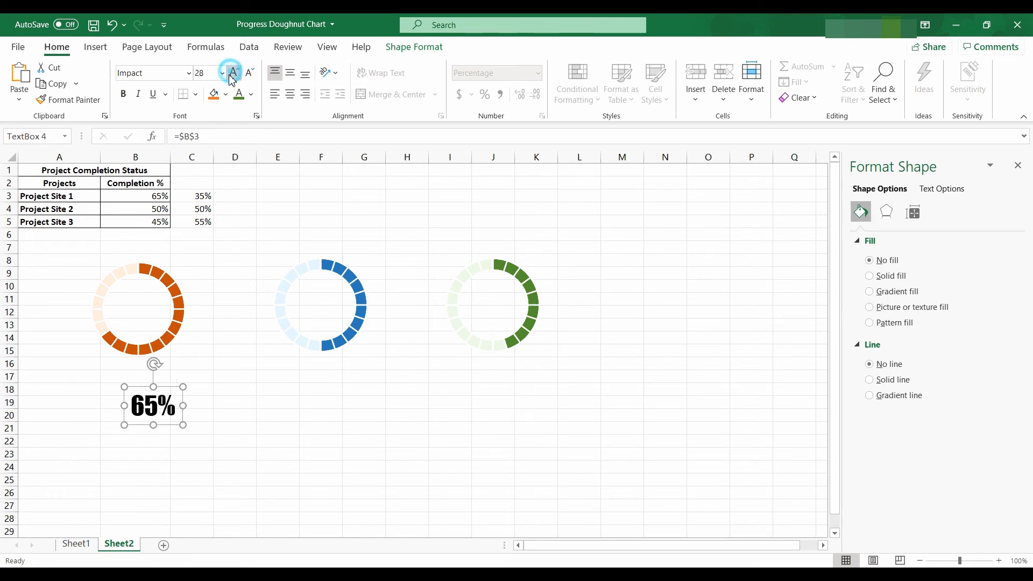
- Move the percentage label into the centre of the orange doughnut and colour its text dark orange to match the ring
drag(176, 390, 161, 289)
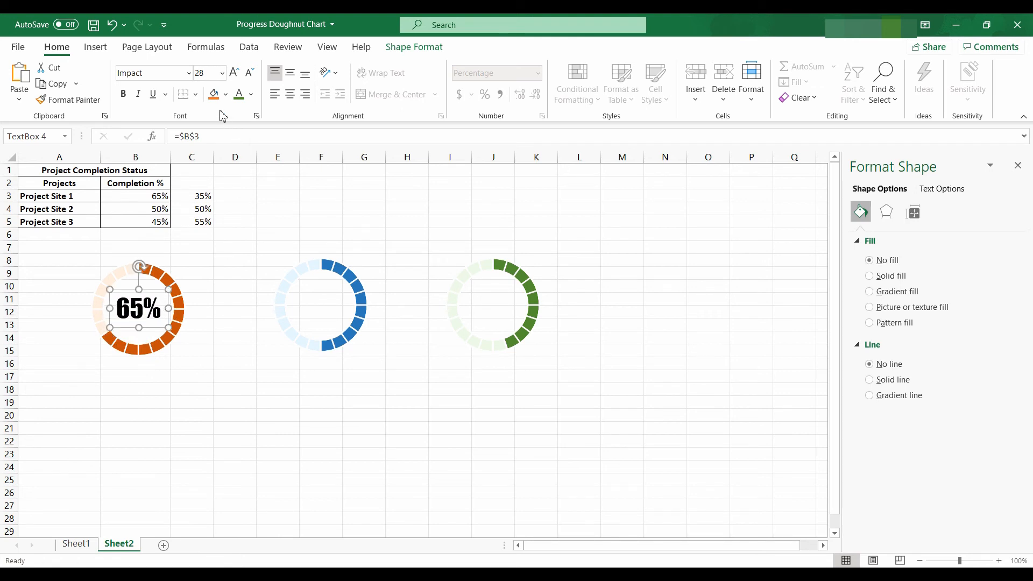
click(251, 94)
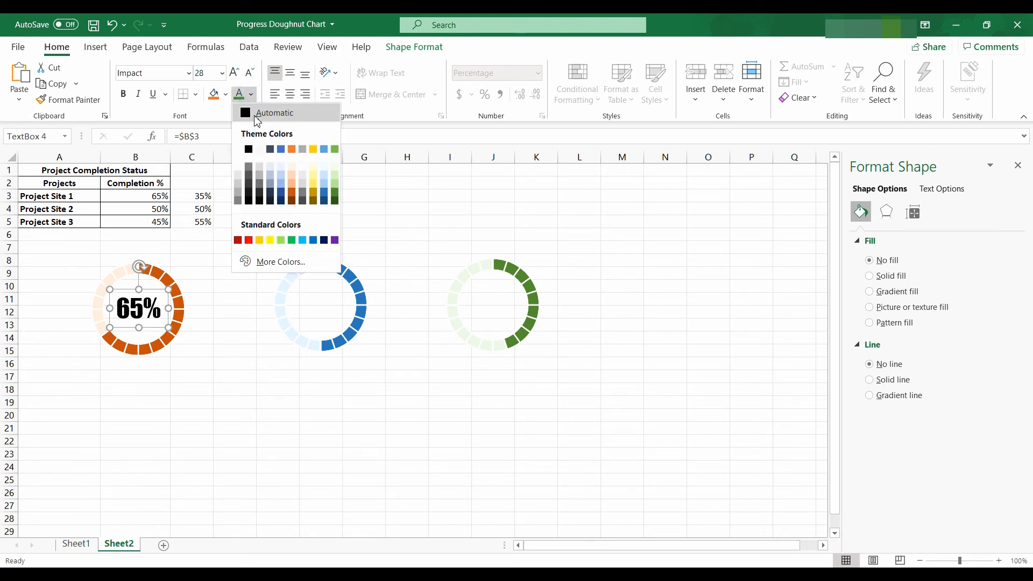
click(291, 192)
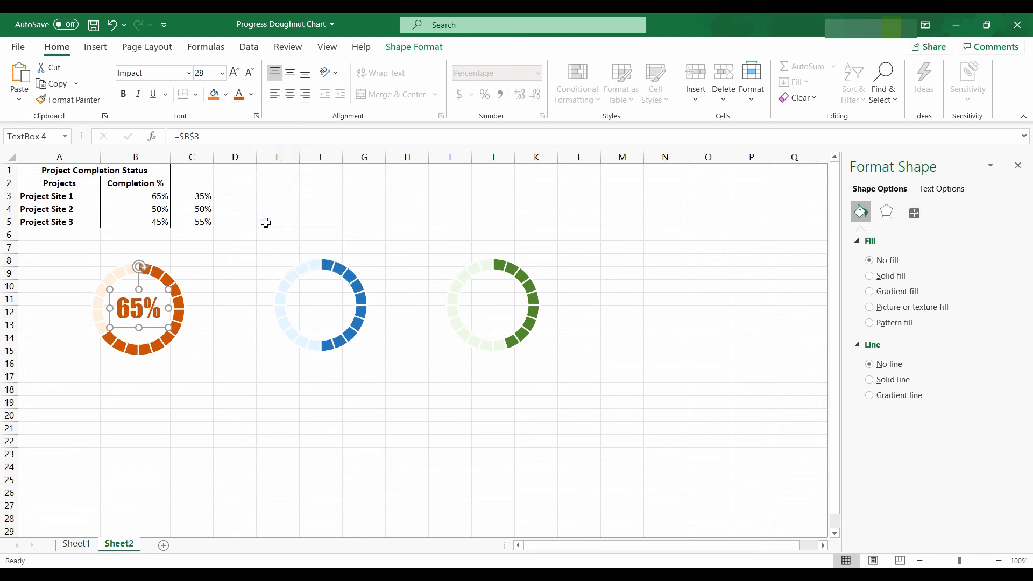
click(259, 380)
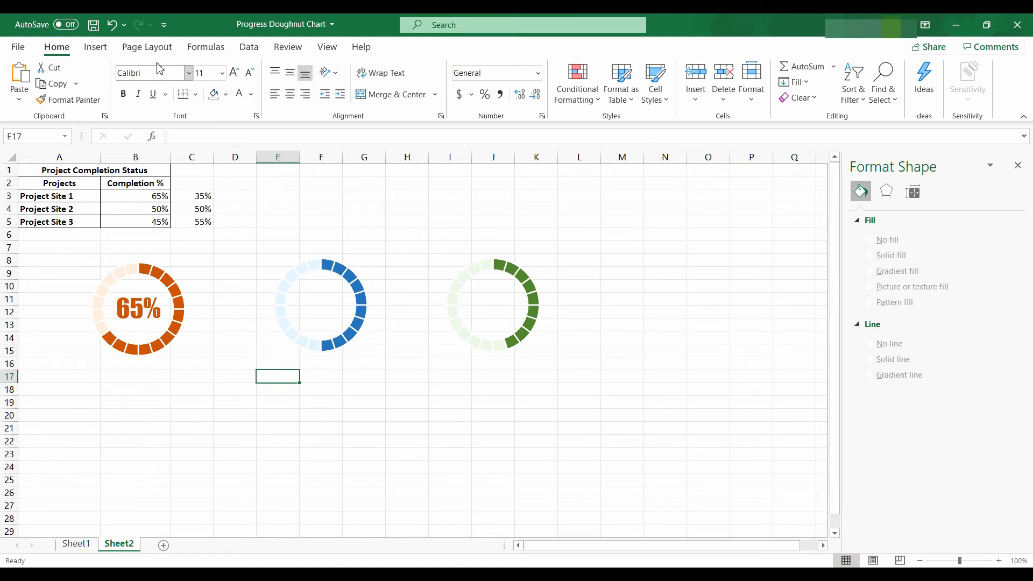
- Insert a text box below the blue doughnut chart and link it to cell B4 with the formula =$B$4
click(97, 48)
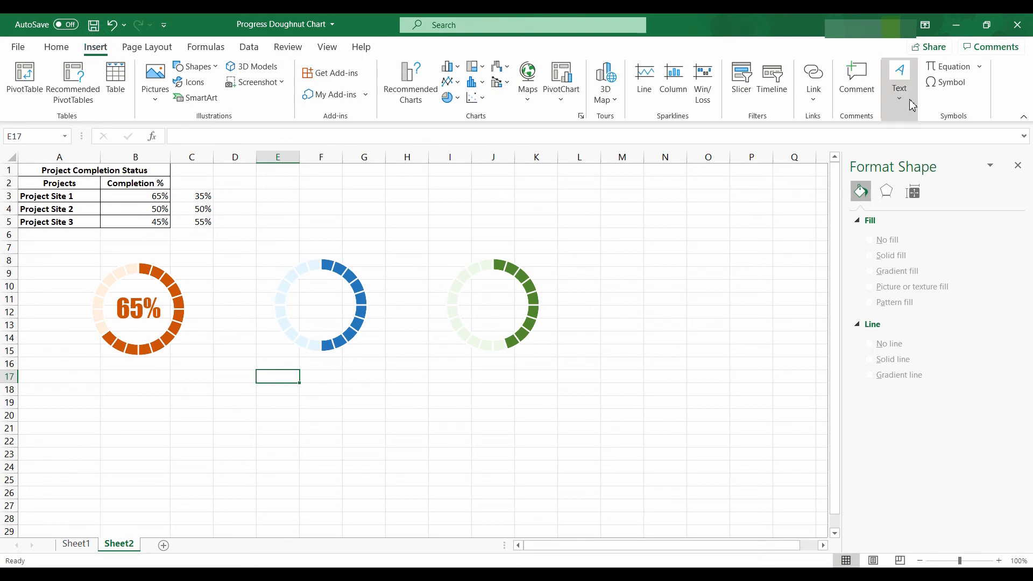
click(900, 83)
click(878, 144)
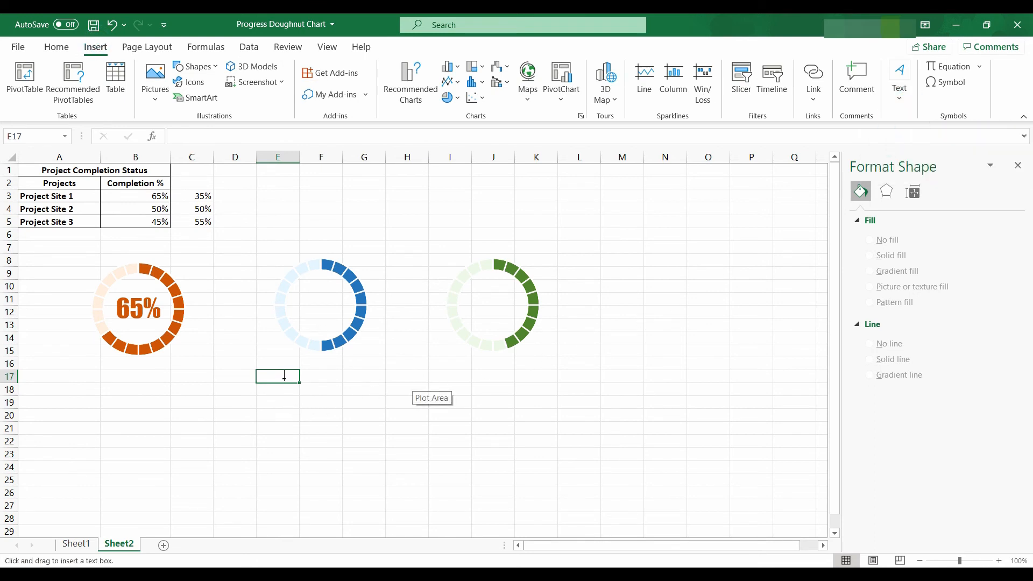
click(318, 385)
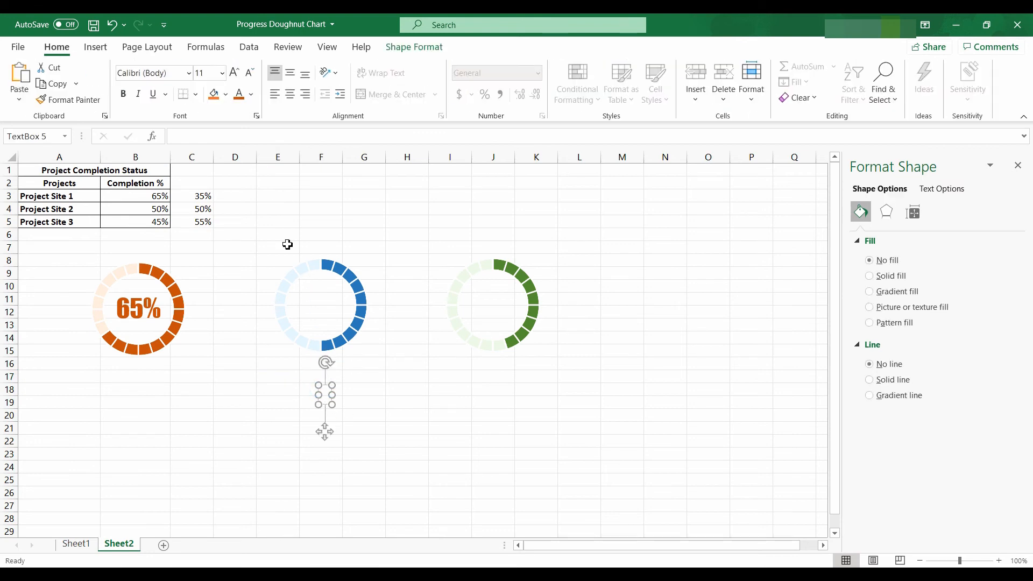
click(196, 136)
text(=)
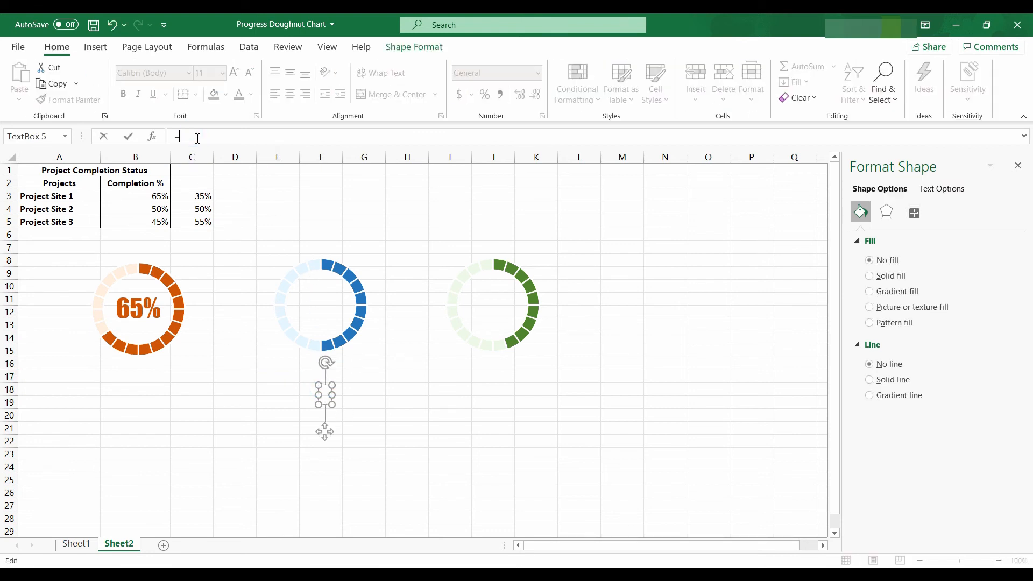
click(151, 209)
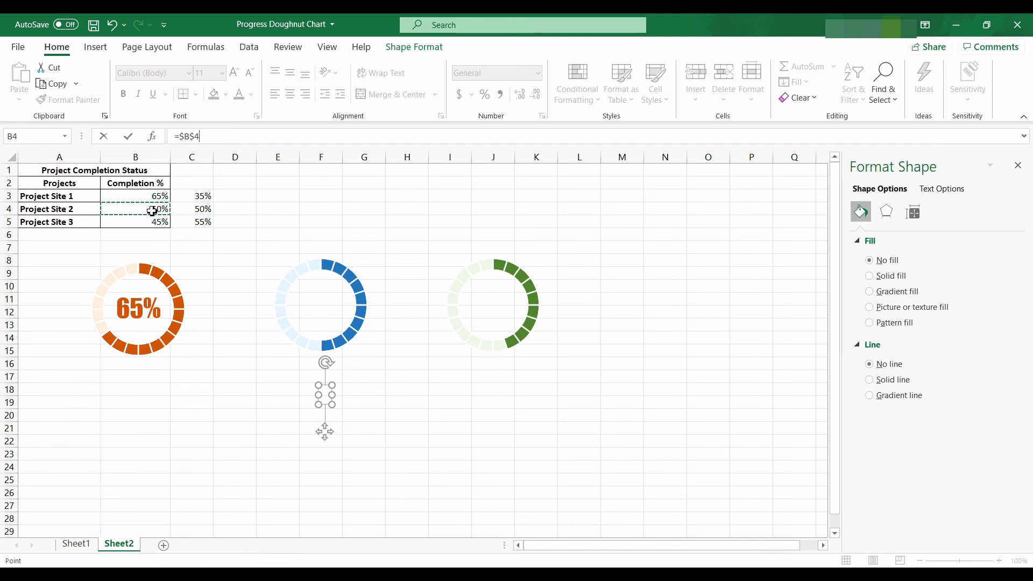
key(Return)
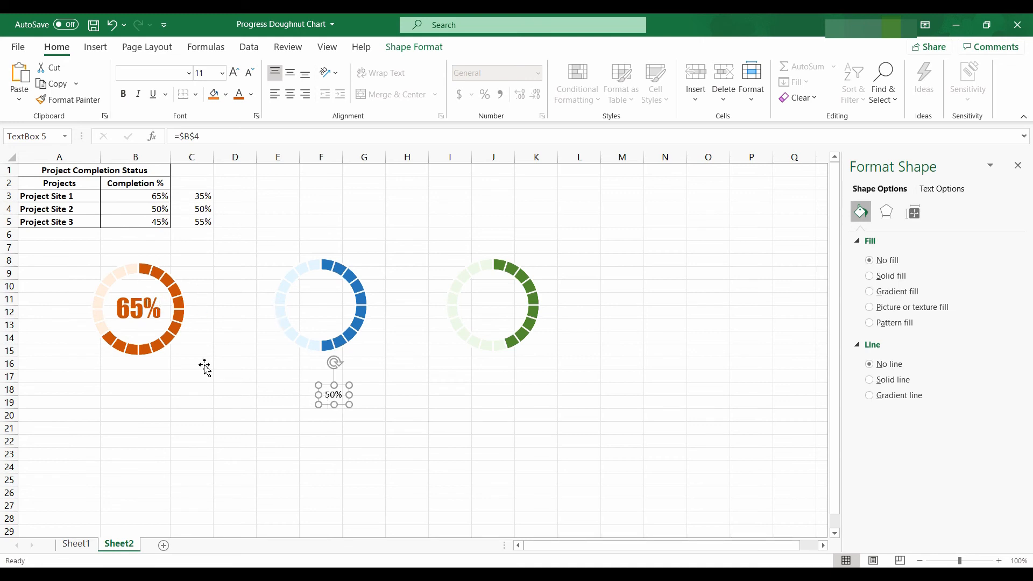
- Copy the orange chart's label formatting onto the label linked to B4 and move that label into the centre of the blue doughnut
click(142, 323)
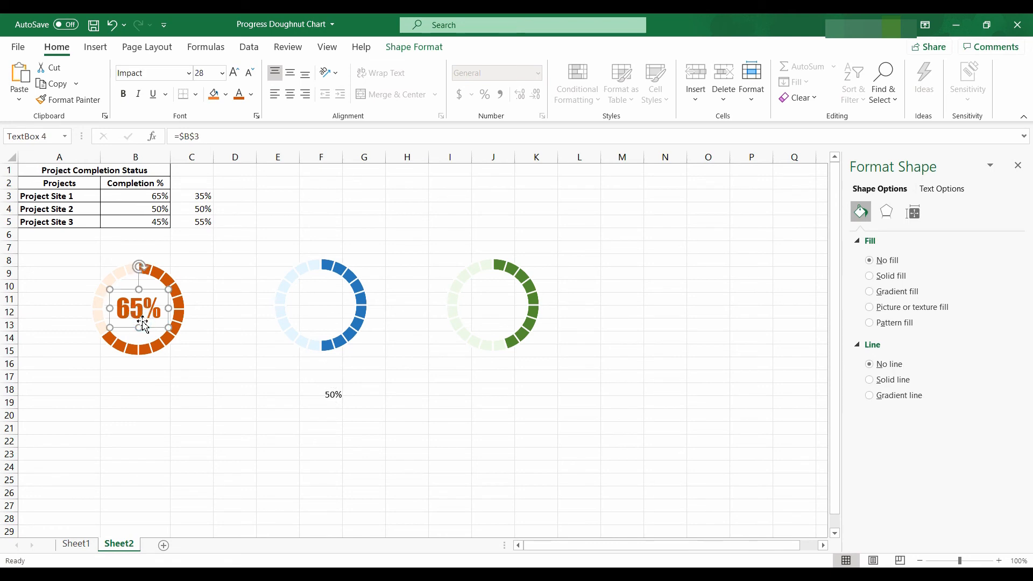
click(64, 101)
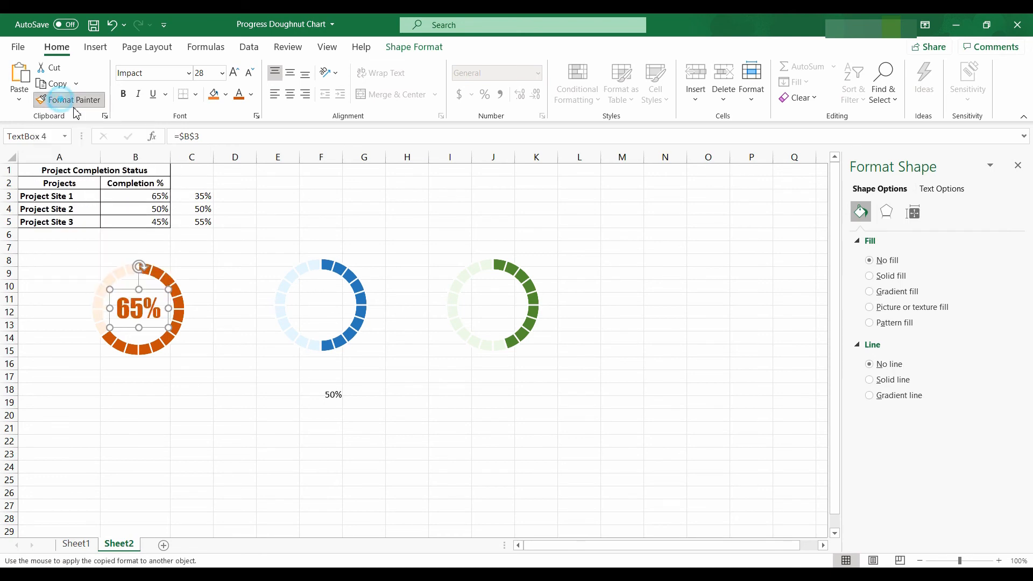
click(339, 399)
drag(372, 390, 344, 290)
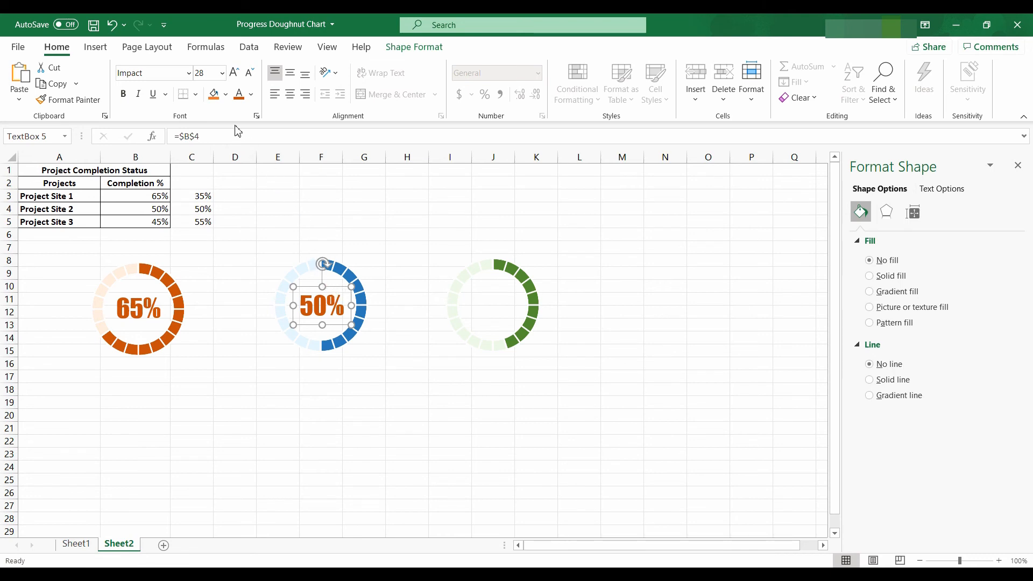
- Colour the percentage label in the centre of the blue doughnut dark blue to match its ring
click(250, 94)
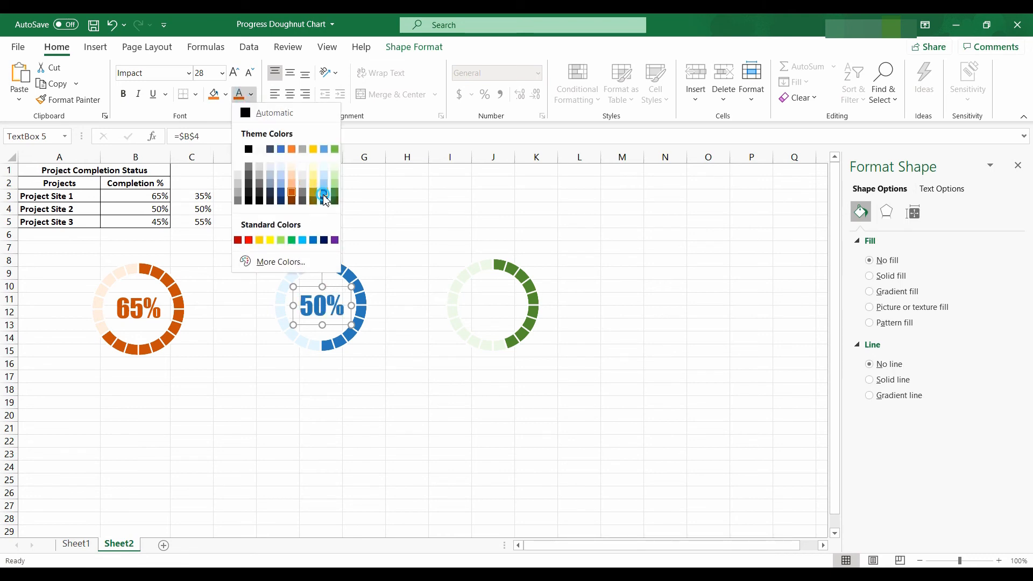
click(324, 195)
click(691, 299)
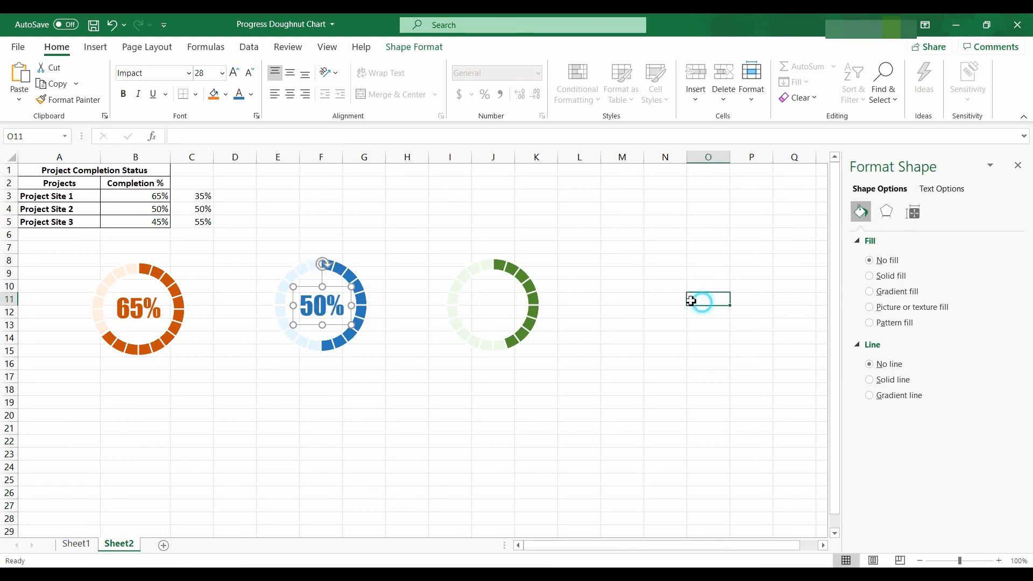
- Insert a text box below the green doughnut chart and link it to cell B5 with the formula =$B$5
click(110, 48)
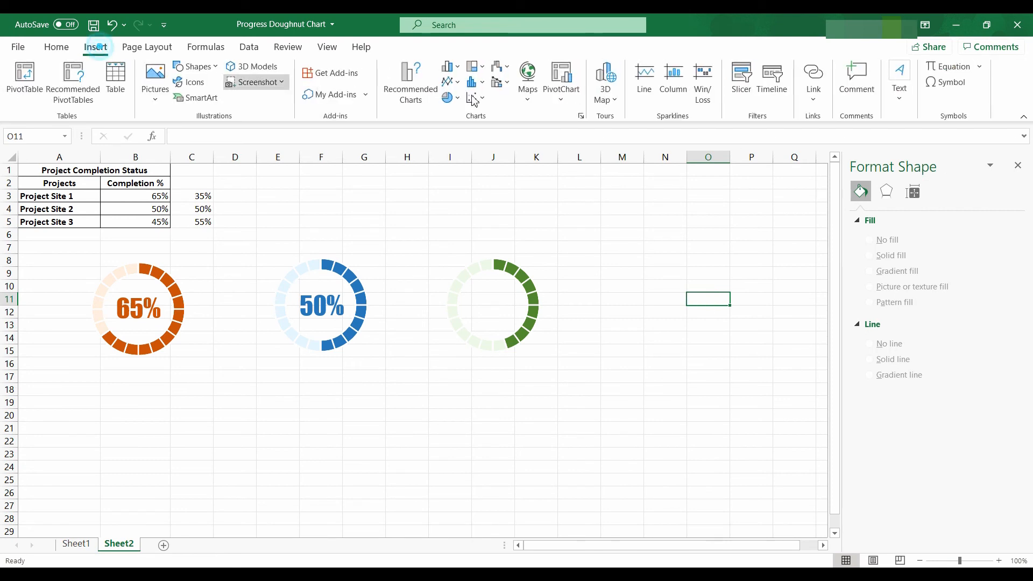
click(899, 81)
click(888, 149)
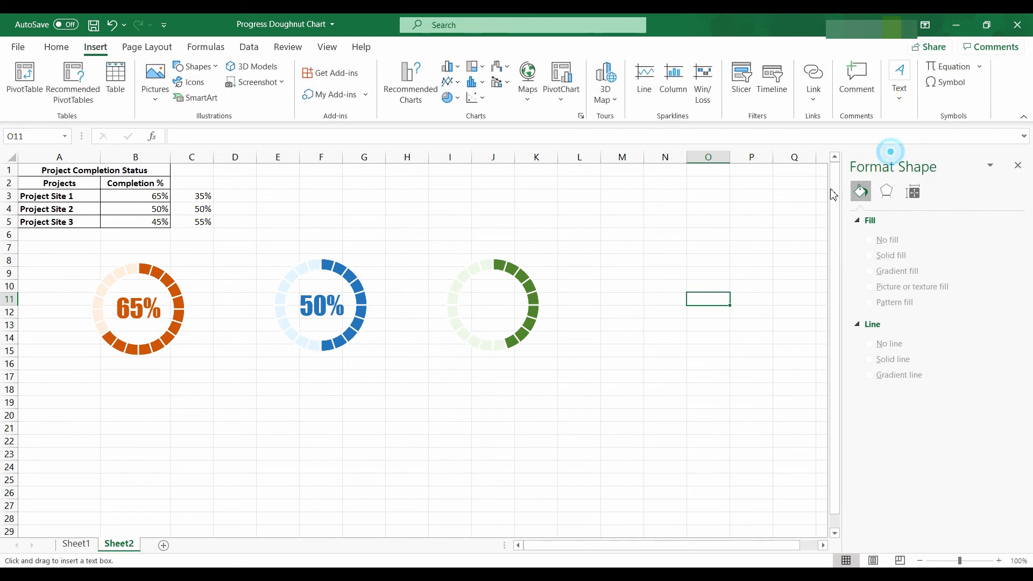
drag(501, 388, 514, 406)
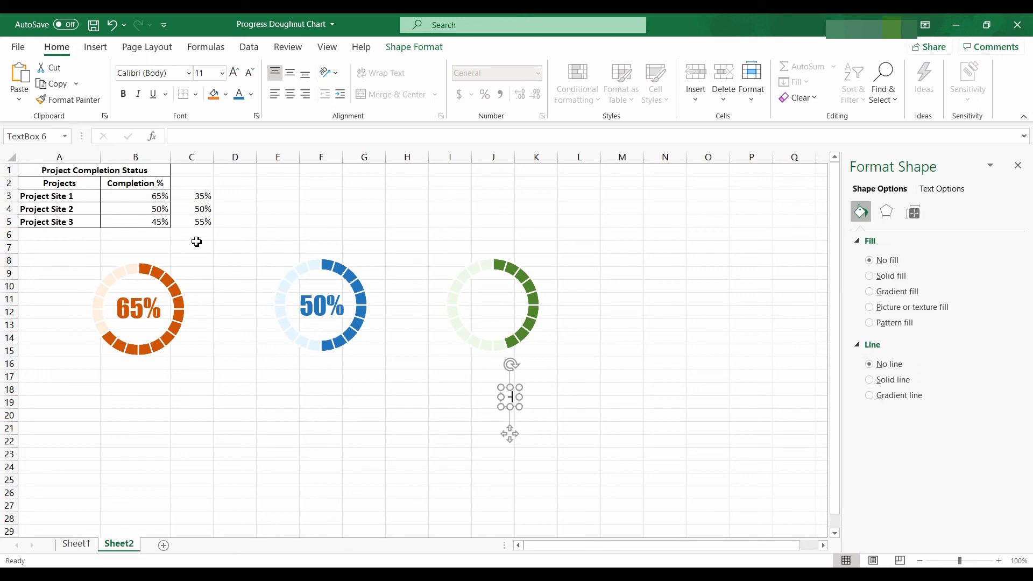
click(149, 222)
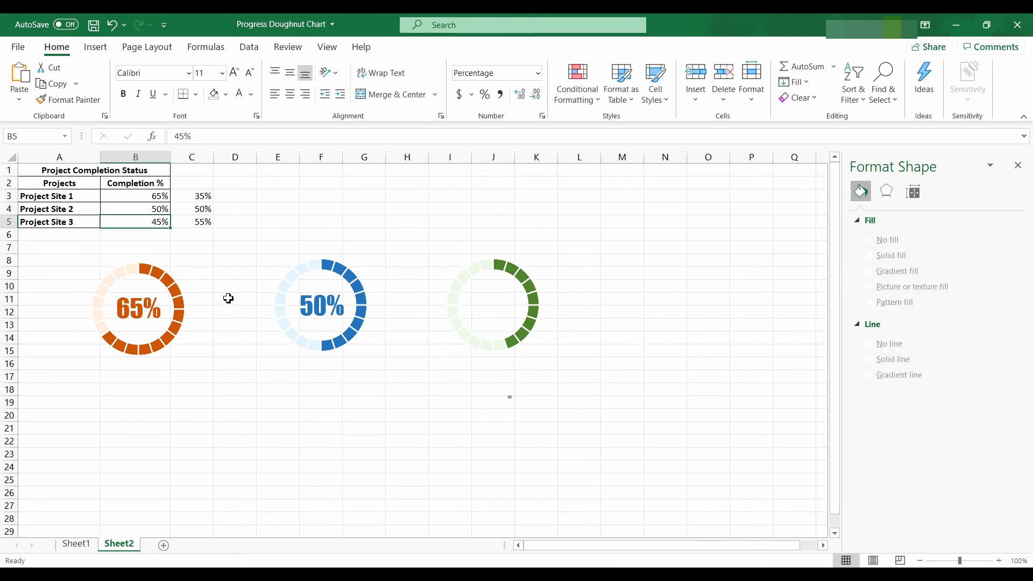
double_click(510, 397)
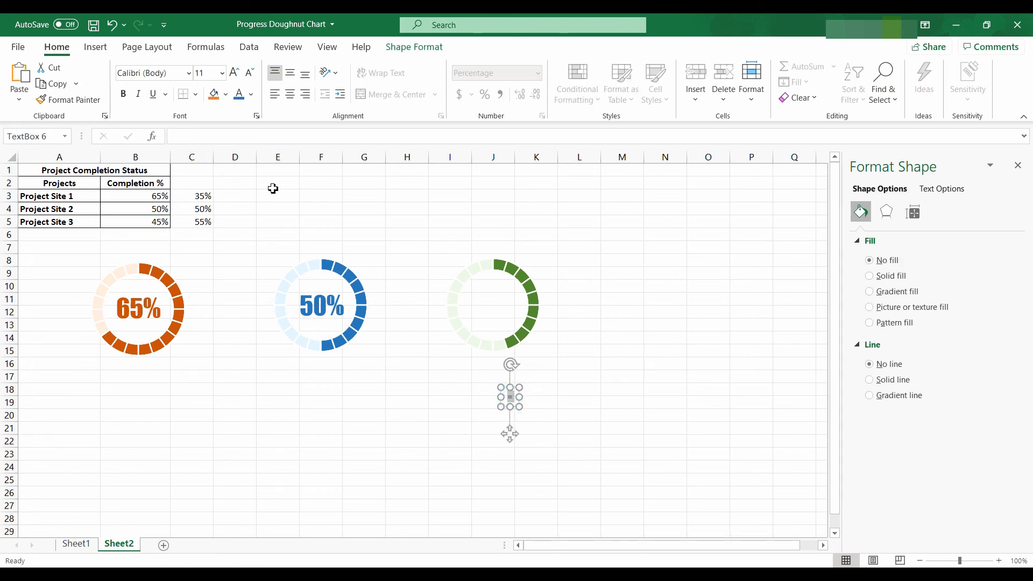
click(213, 138)
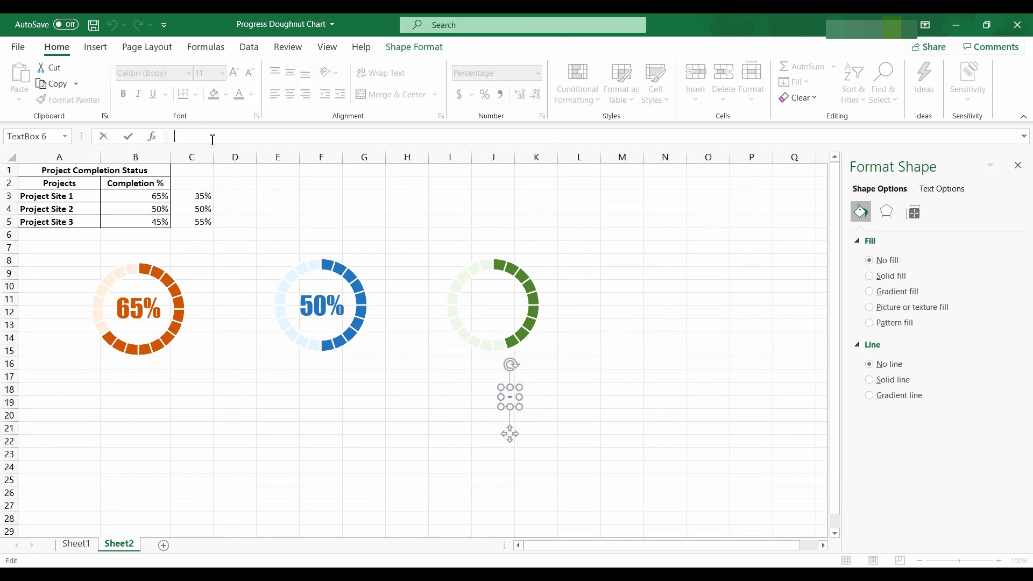
text(=)
click(156, 221)
key(Return)
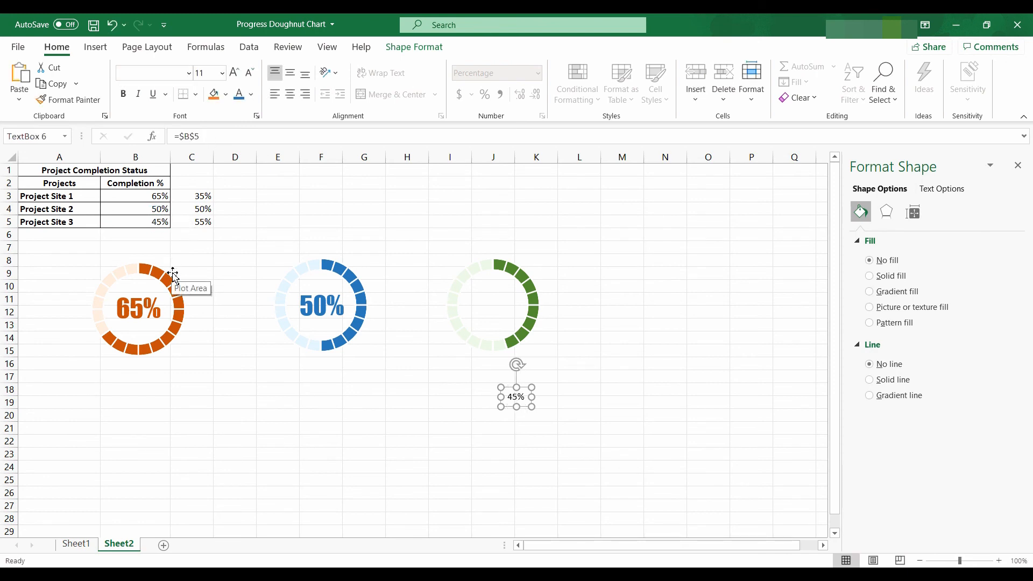
- Copy the blue chart's label formatting onto the percentage label below the green doughnut with Format Painter
click(304, 309)
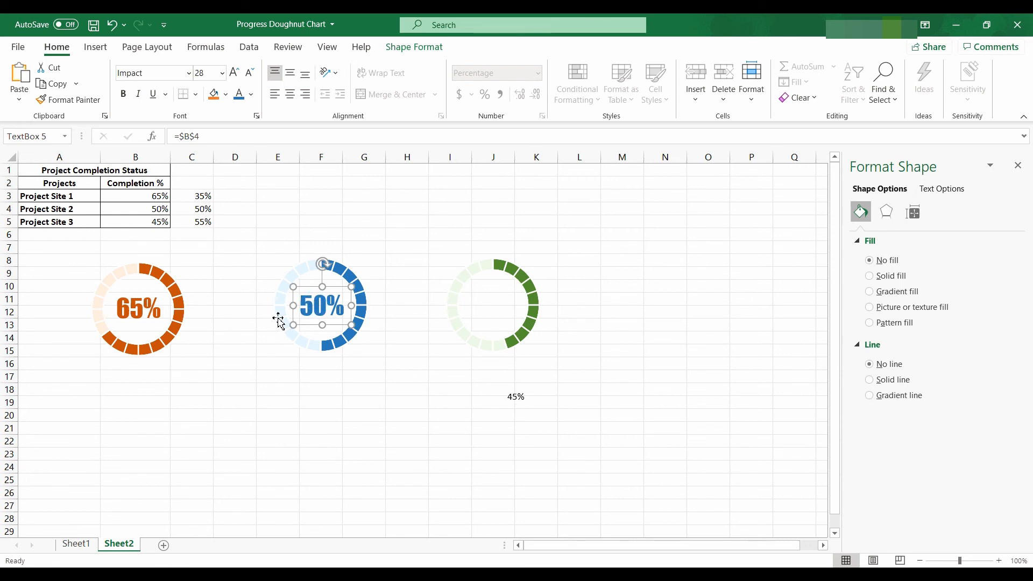
click(74, 101)
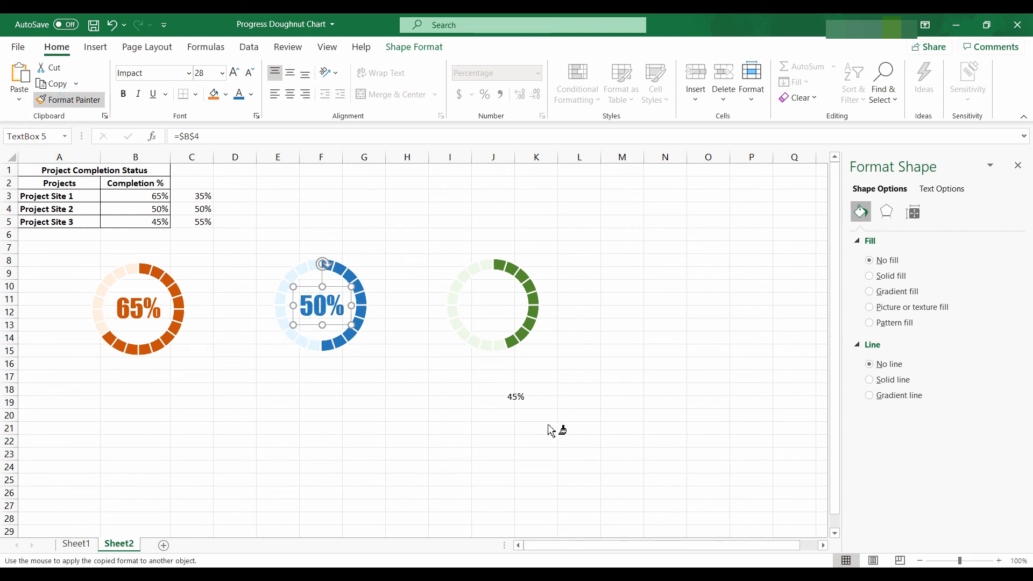
click(517, 401)
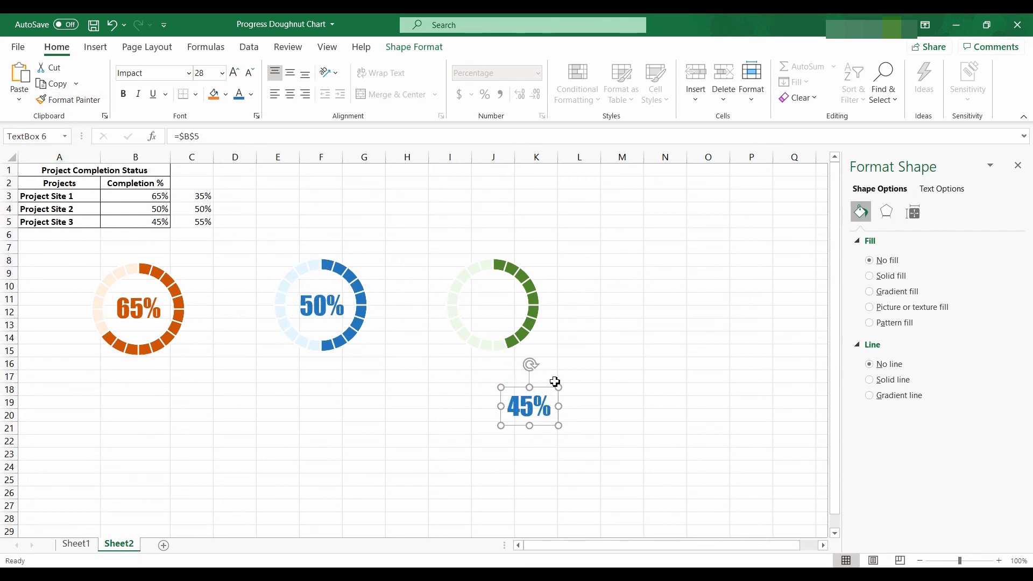
- Colour the label linked to B5 dark green to match the ring and move it into the centre of the green doughnut
click(251, 94)
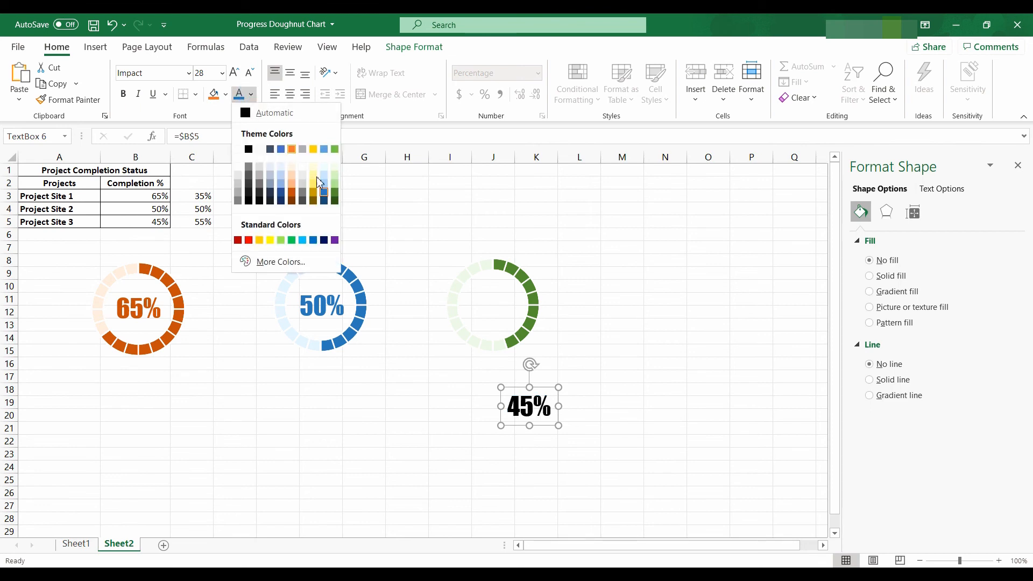
click(336, 196)
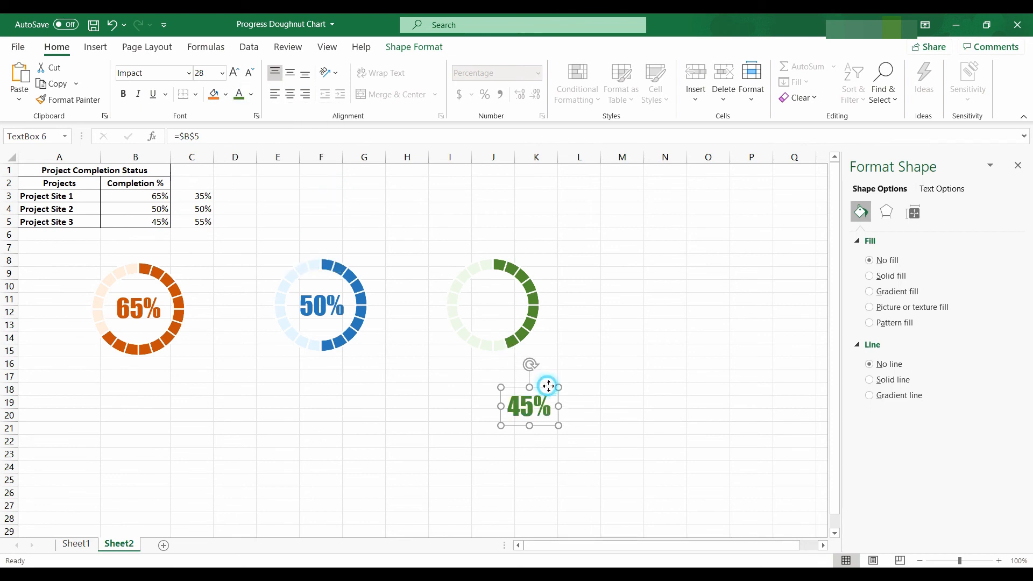
drag(549, 388, 512, 286)
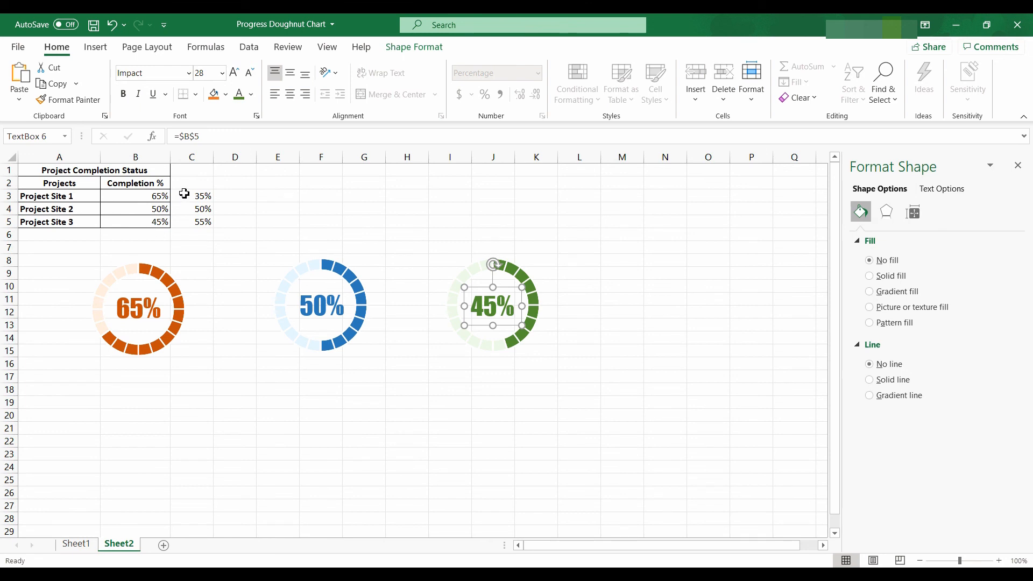
- Hide the remaining-percentage helper values in cells C3:C5 by setting their font colour to white
drag(184, 193, 191, 222)
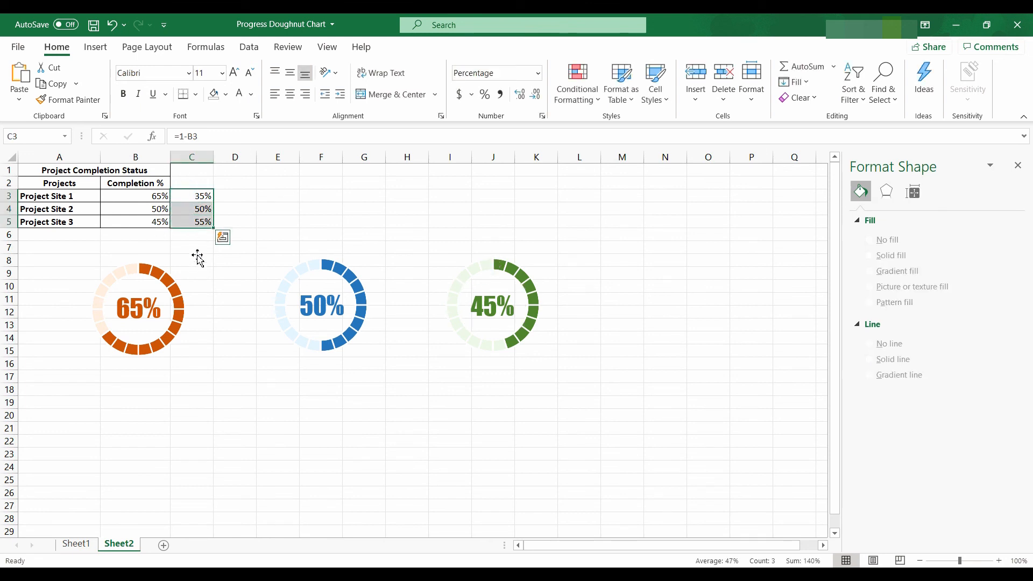
click(241, 94)
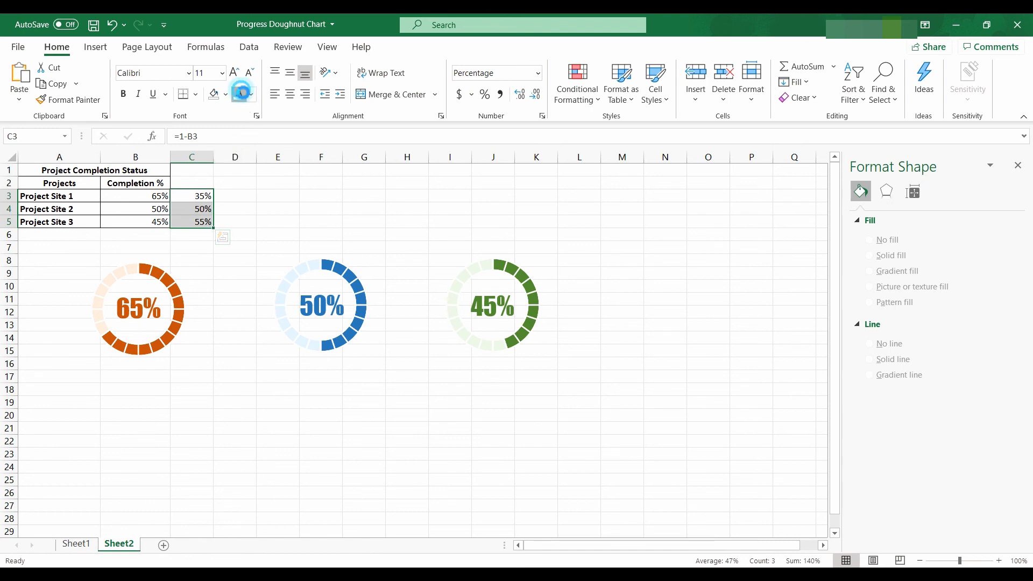
click(209, 321)
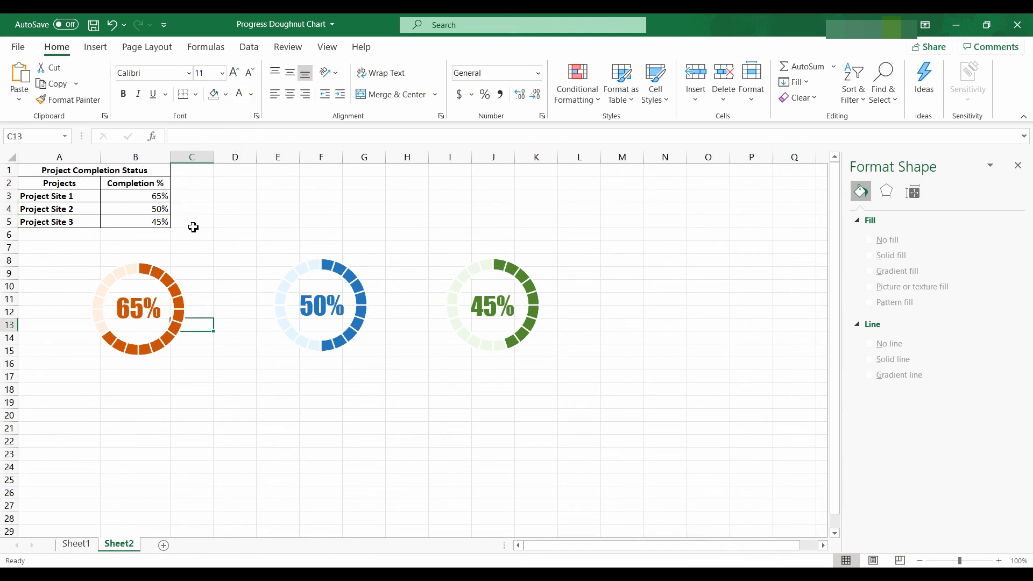
click(159, 266)
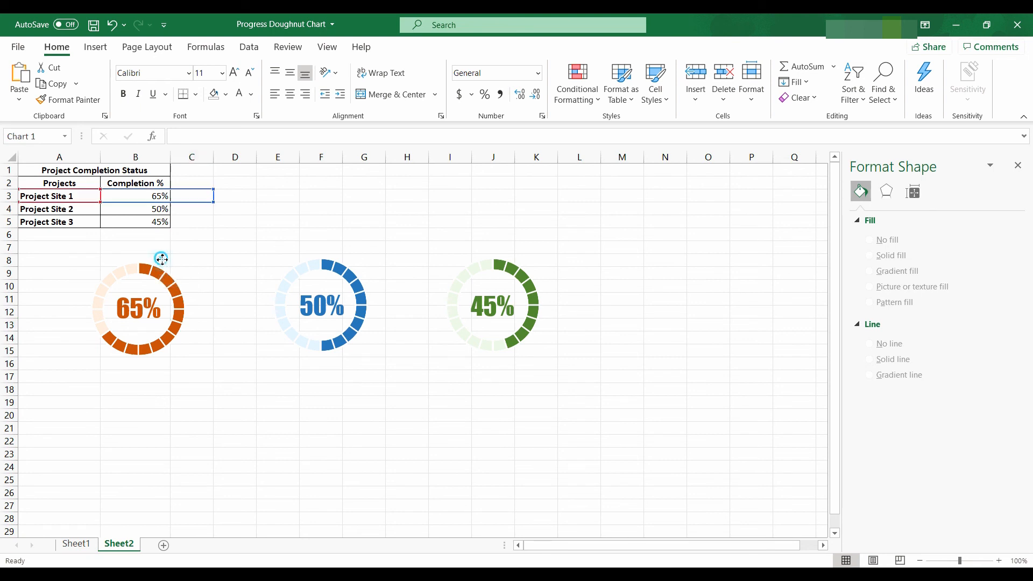
shift+click(291, 262)
shift+click(454, 260)
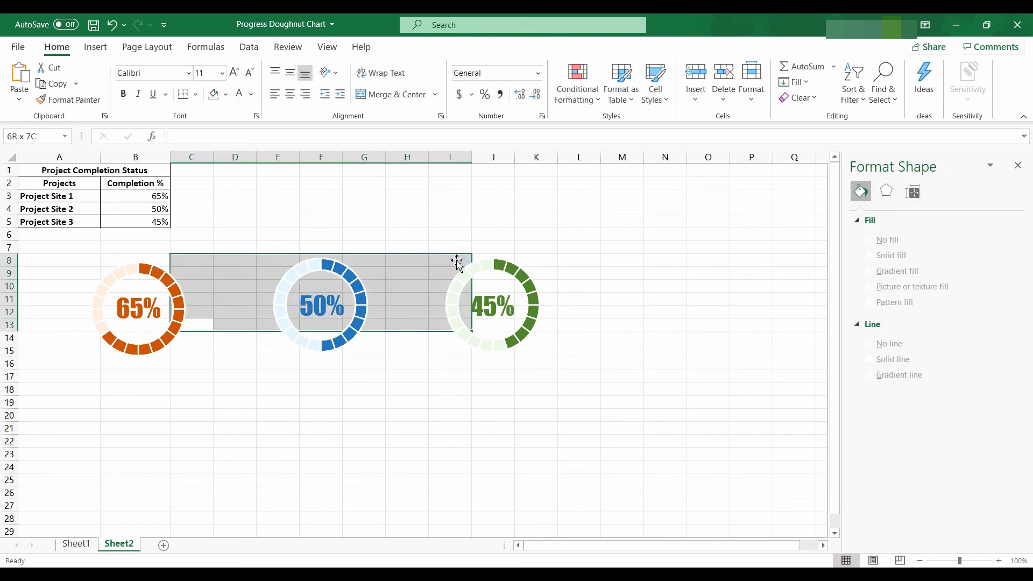
click(389, 312)
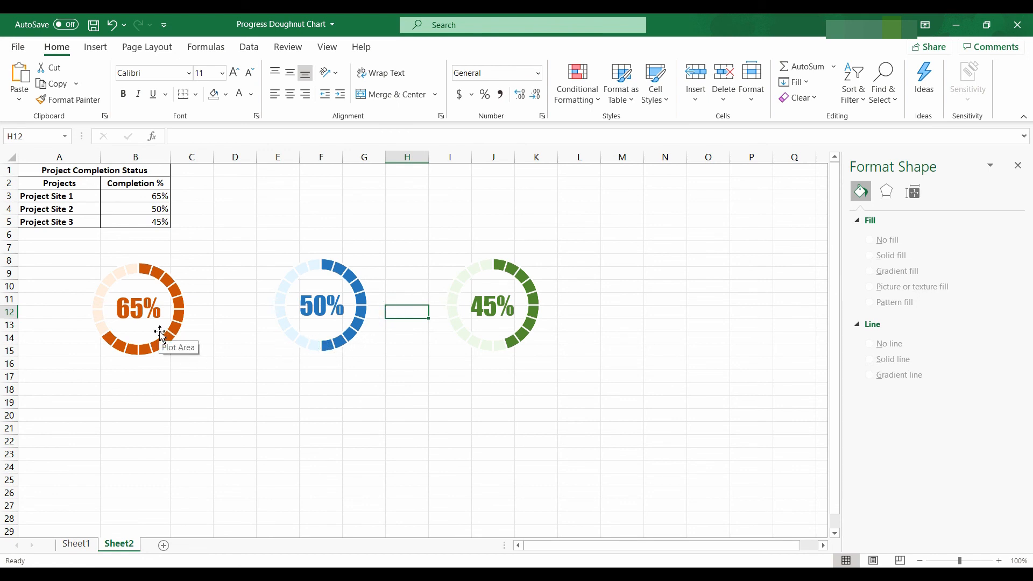
click(135, 326)
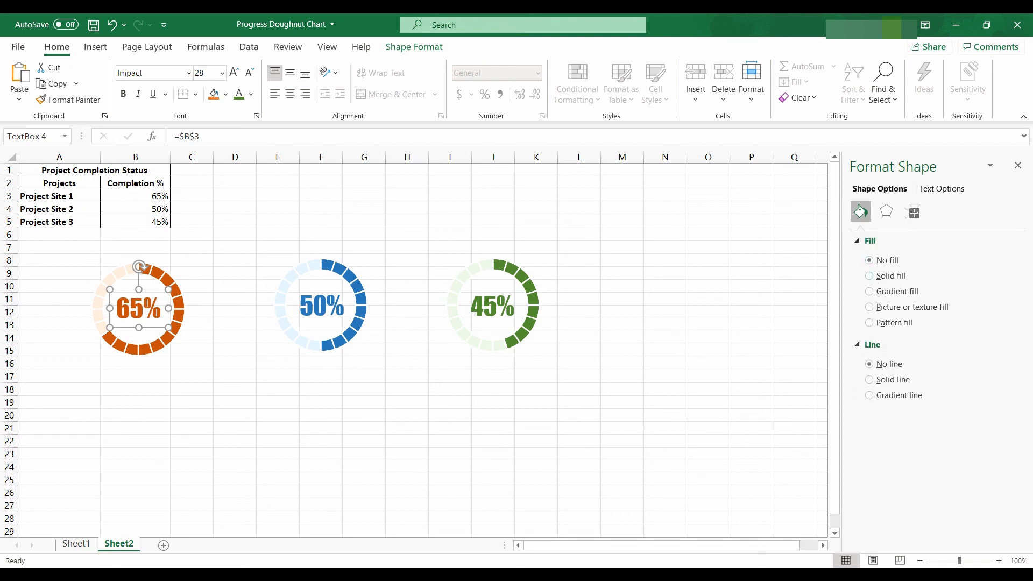
click(90, 549)
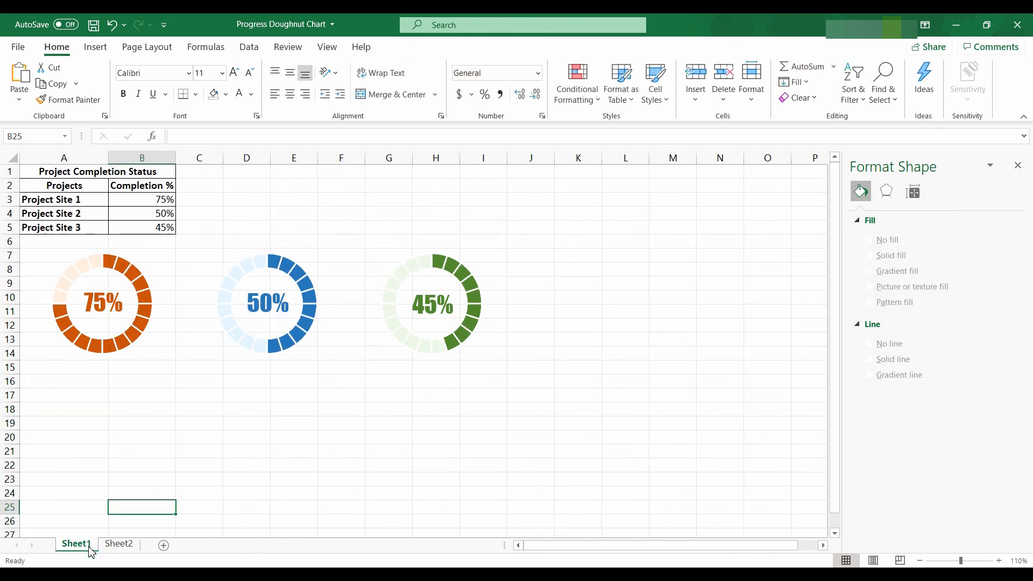
click(119, 543)
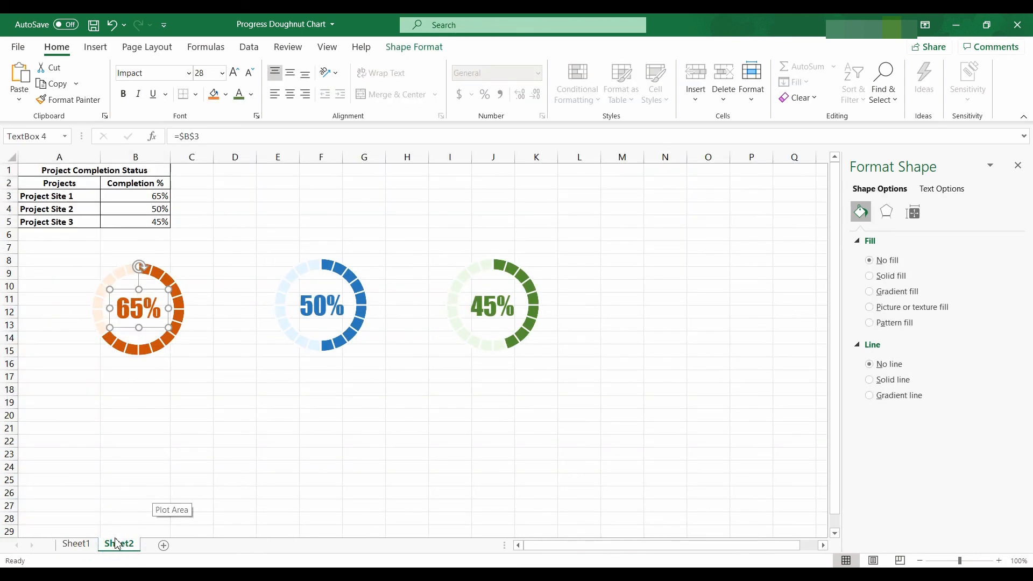